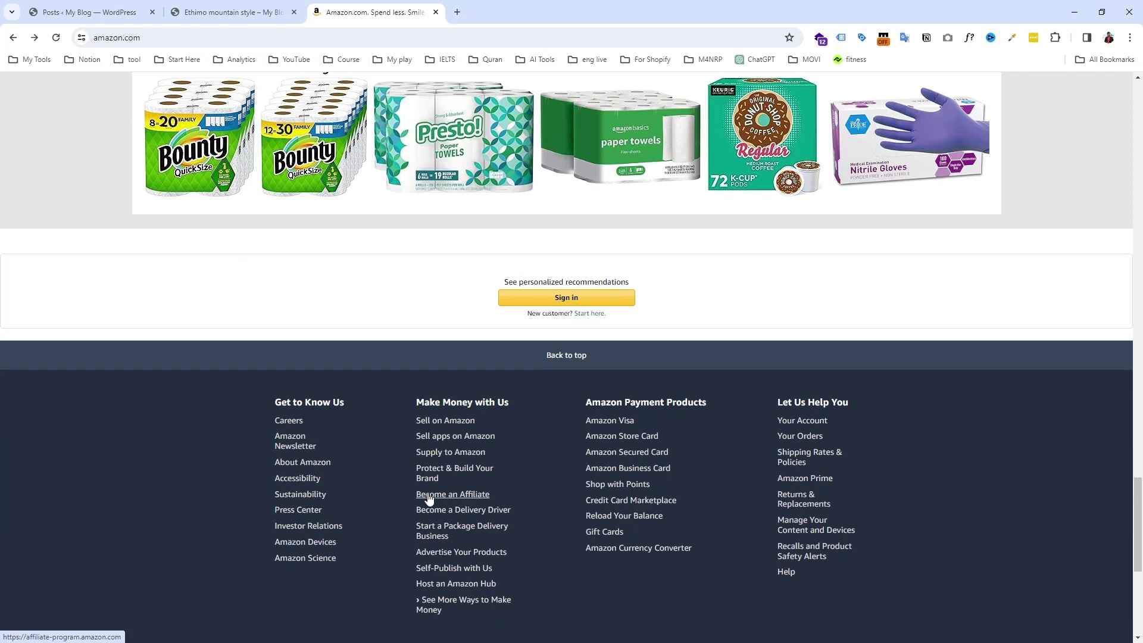
- Open Amazon's Become an Affiliate page in a new tab and review its Sign up, Recommend and Earn stages
middle_click(428, 499)
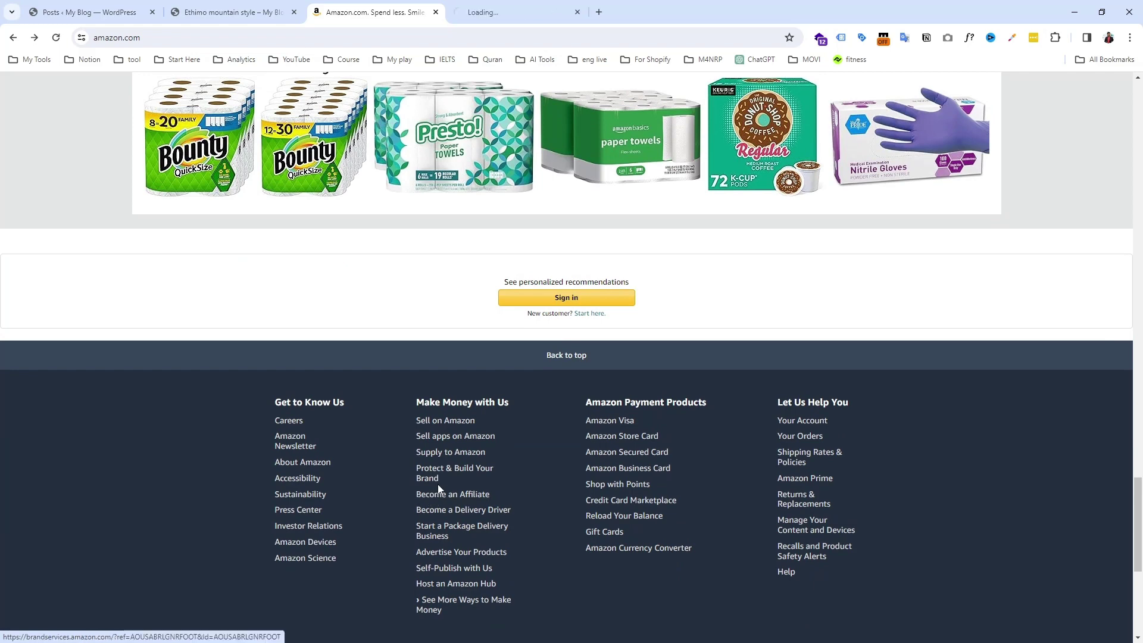
left_click(509, 5)
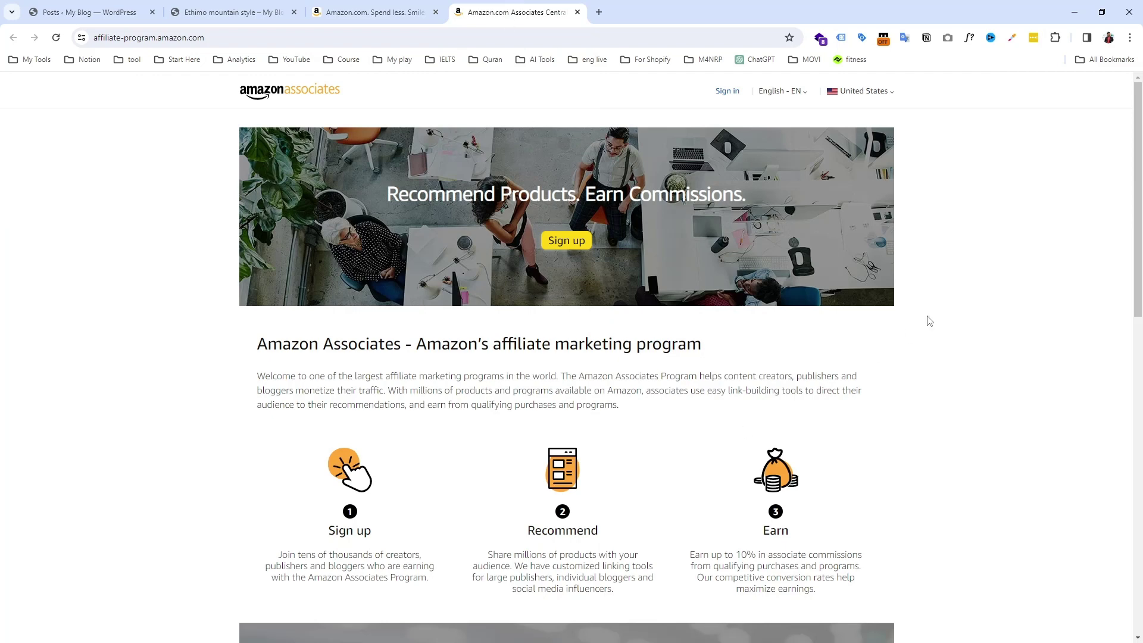
scroll(462, 426, "down", 2)
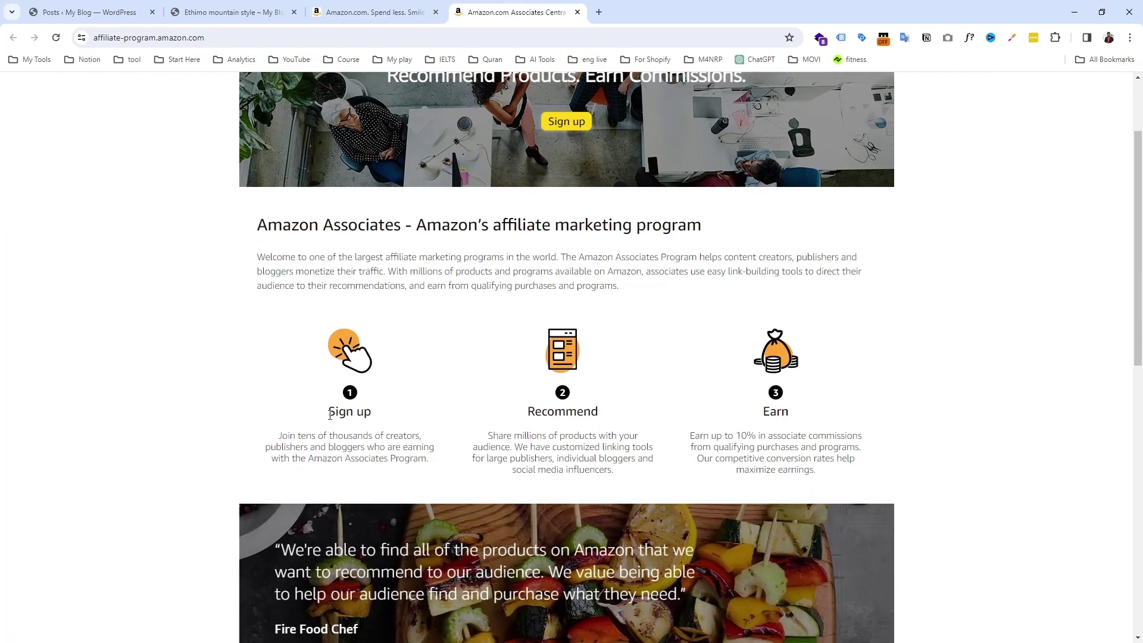
left_click_drag(330, 415, 383, 413)
left_click_drag(523, 411, 623, 416)
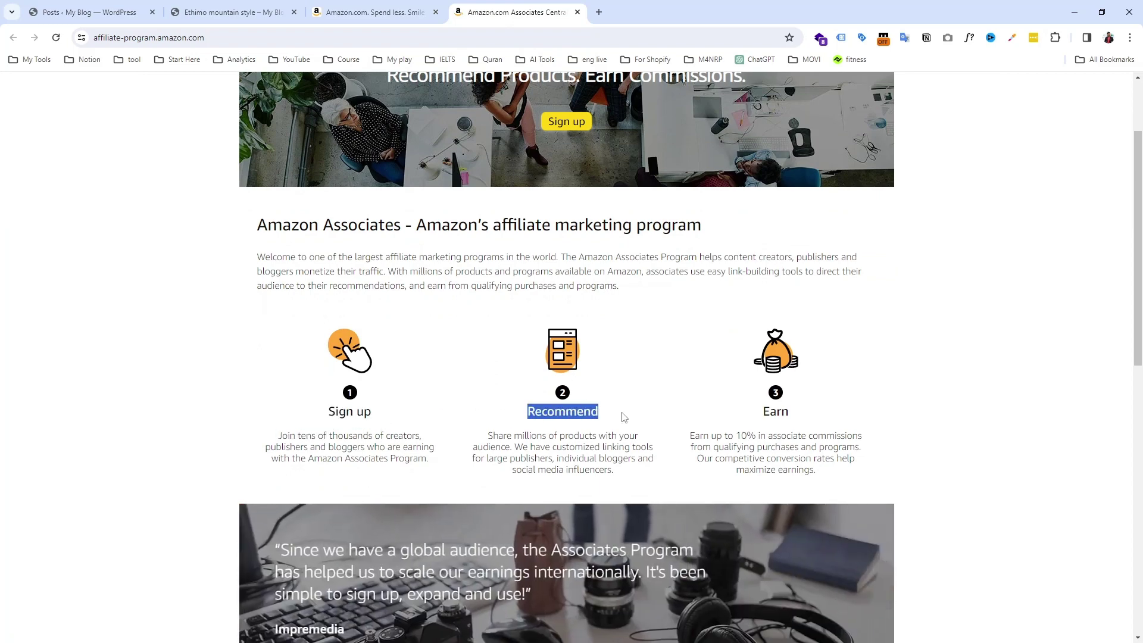
left_click_drag(751, 418, 804, 418)
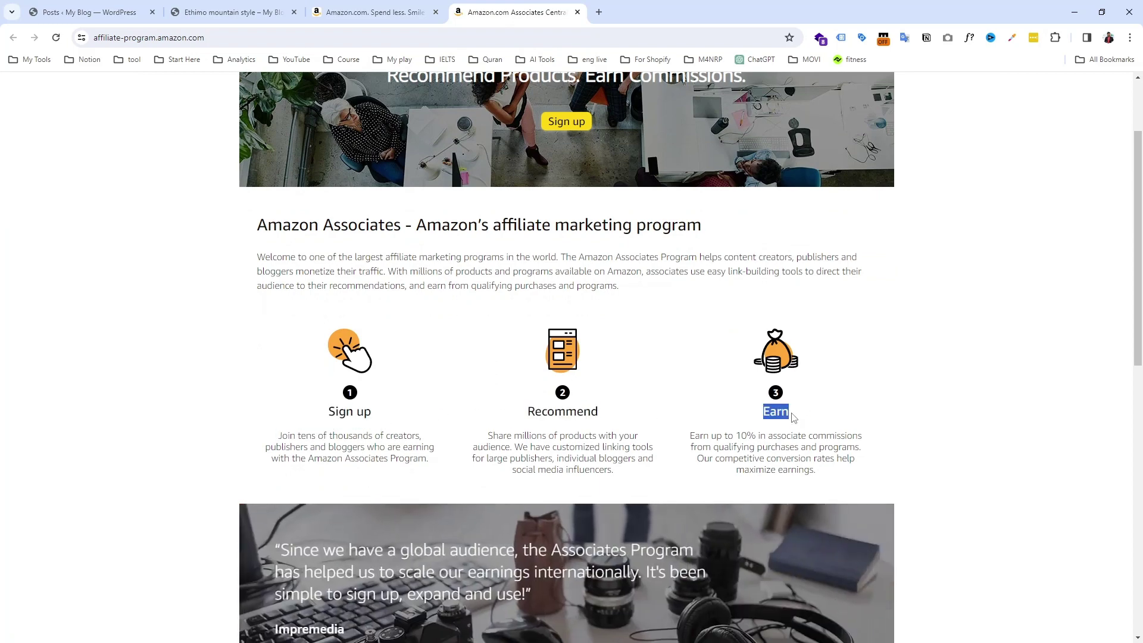
left_click_drag(737, 435, 801, 435)
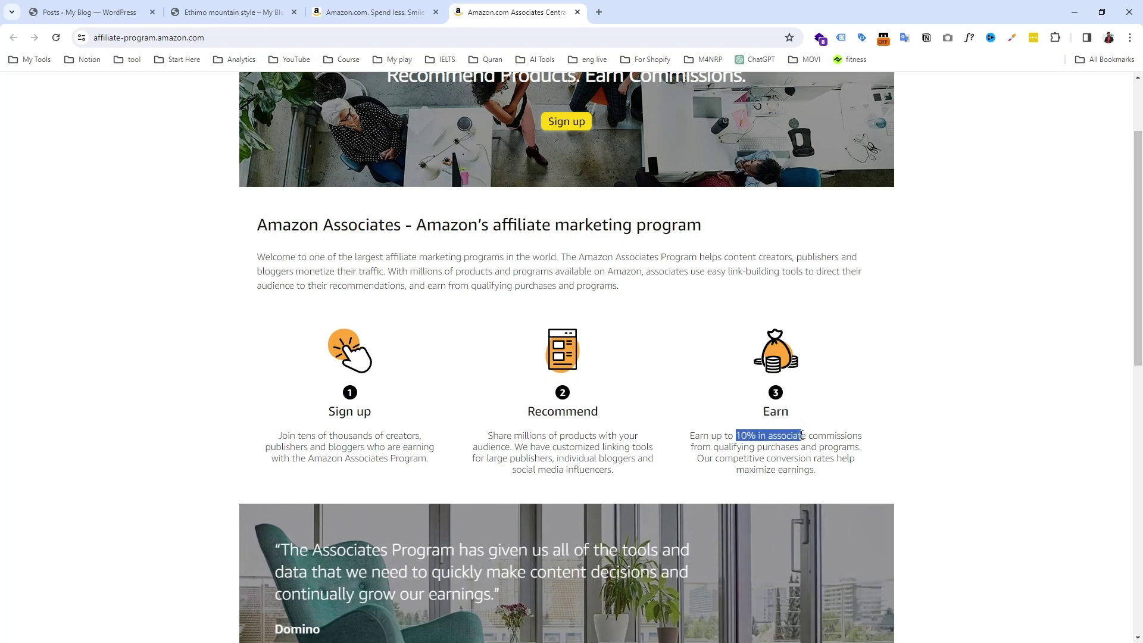
left_click(933, 411)
scroll(923, 376, "up", 2)
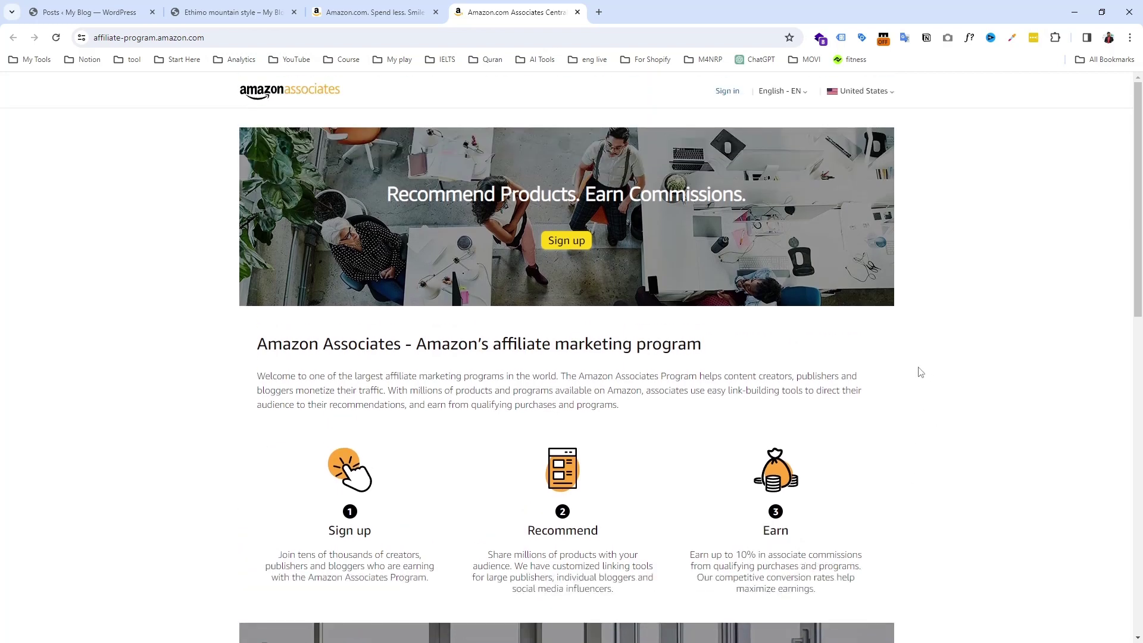
- Examine the Recommend section and the Frequently Asked Questions on the Amazon Associates page
scroll(917, 368, "down", 2)
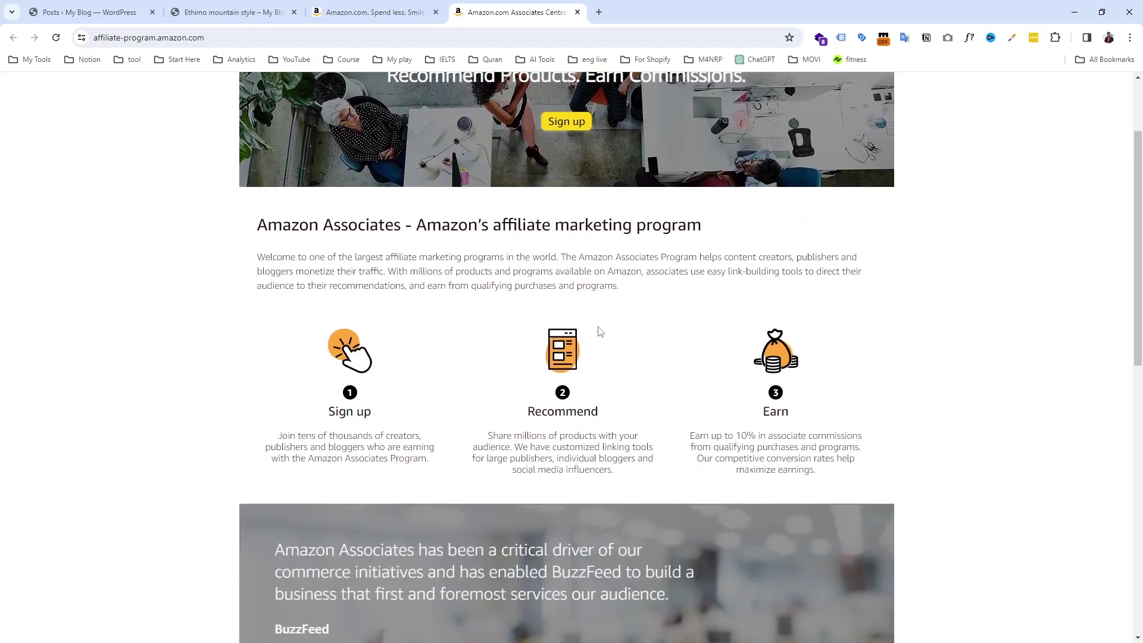
left_click_drag(521, 353, 661, 462)
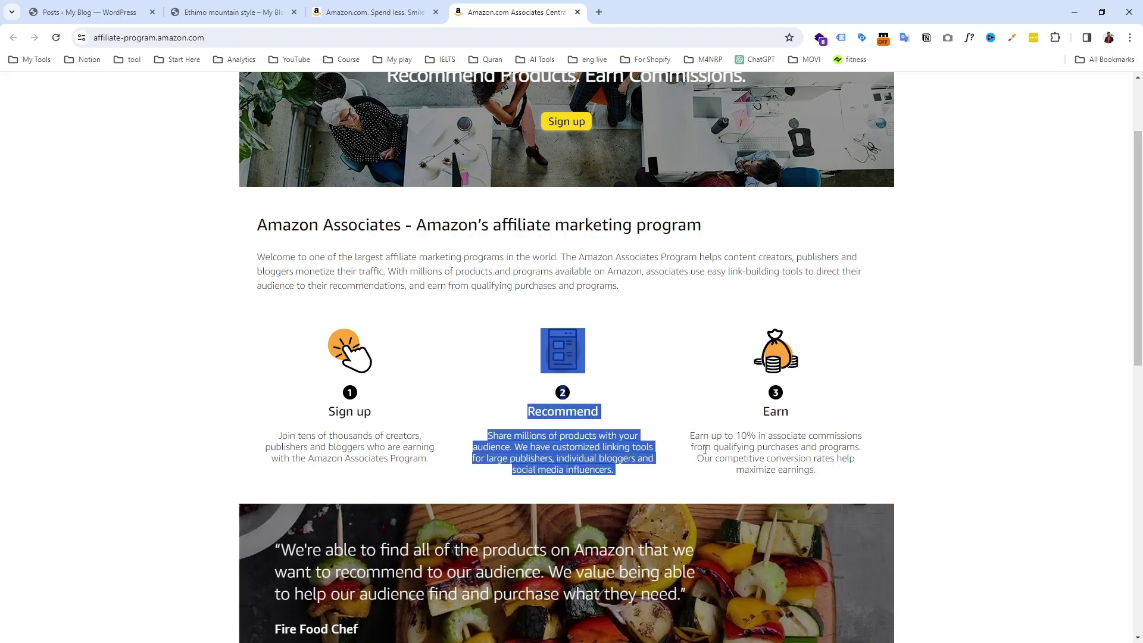
scroll(703, 410, "up", 2)
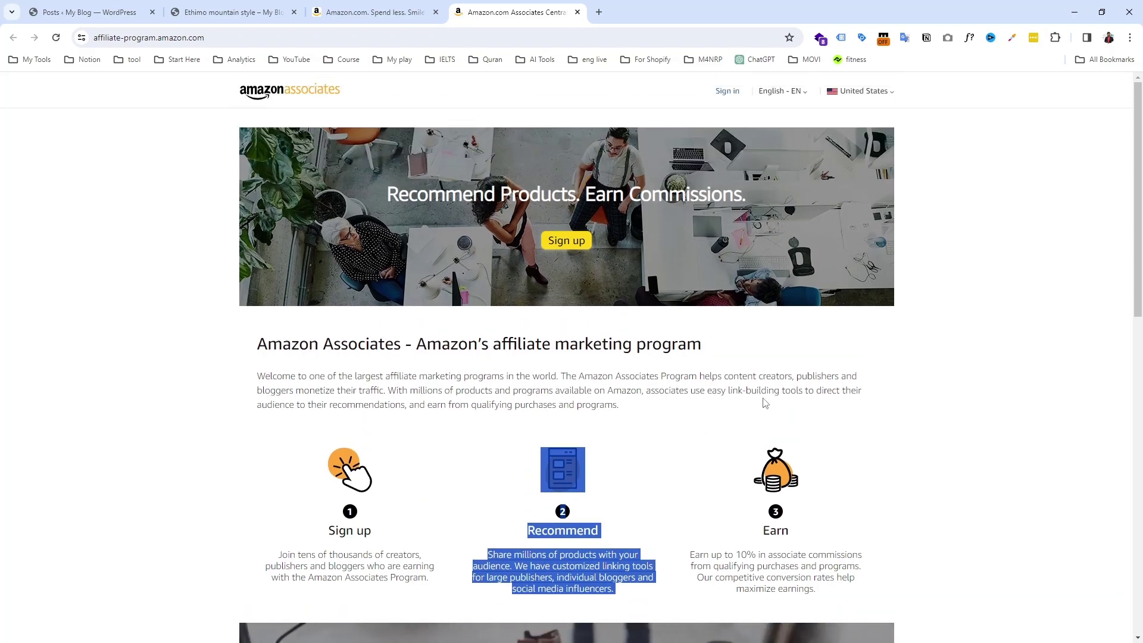
scroll(752, 375, "down", 6)
scroll(991, 396, "down", 6)
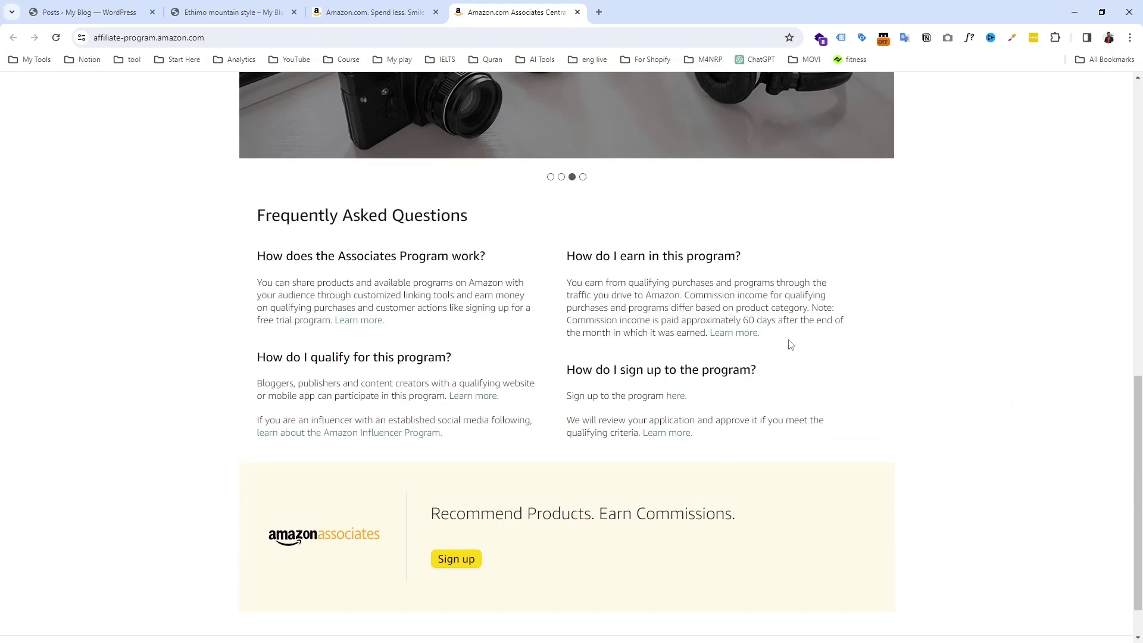
scroll(801, 351, "down", 1)
scroll(755, 251, "up", 13)
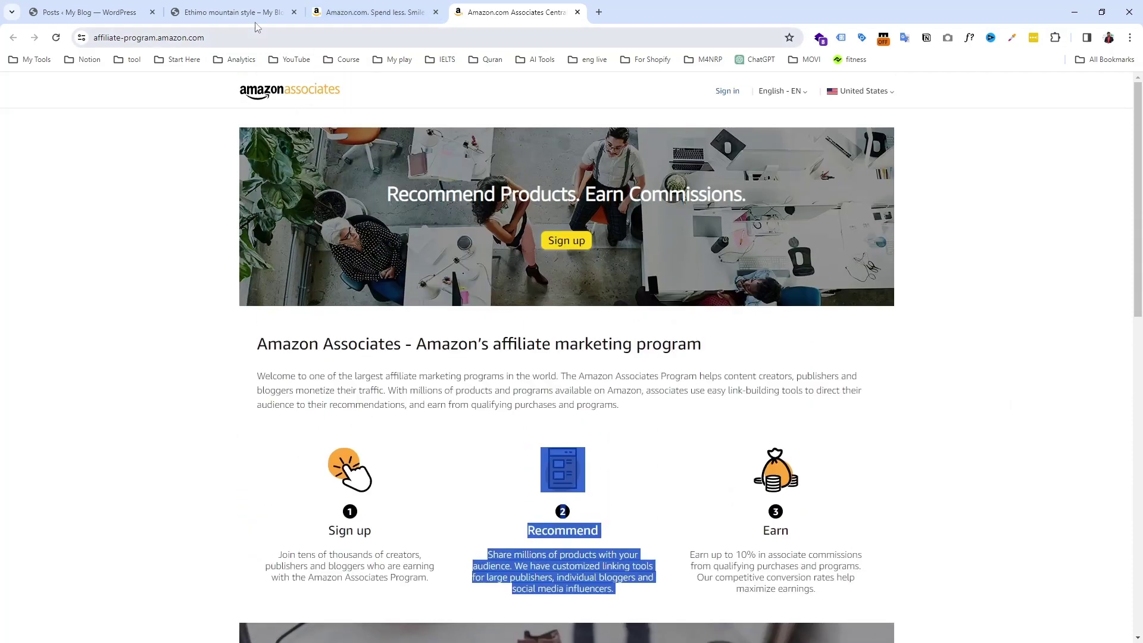
- Switch to the blog's Ethimo mountain style post and look through the whole page
left_click(241, 5)
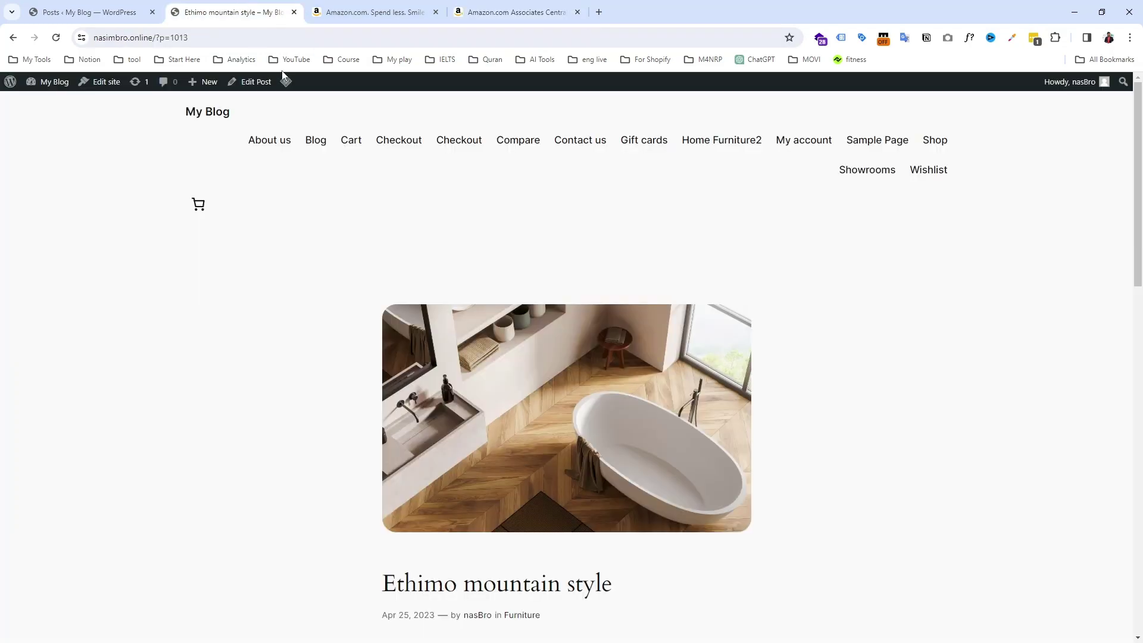
scroll(278, 272, "down", 16)
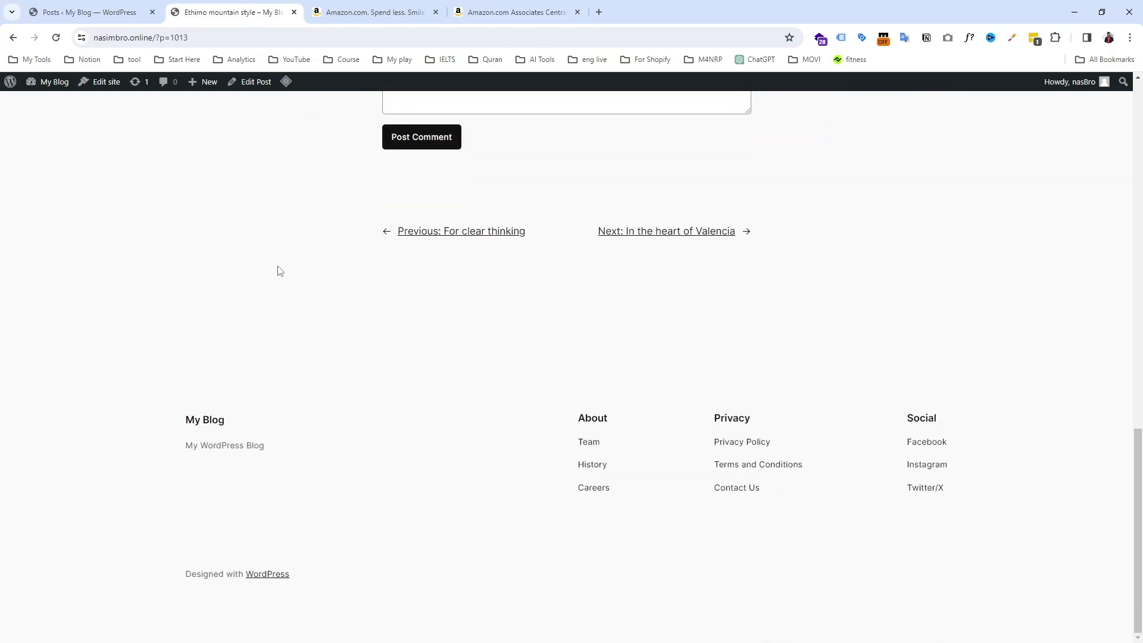
scroll(1026, 296, "up", 16)
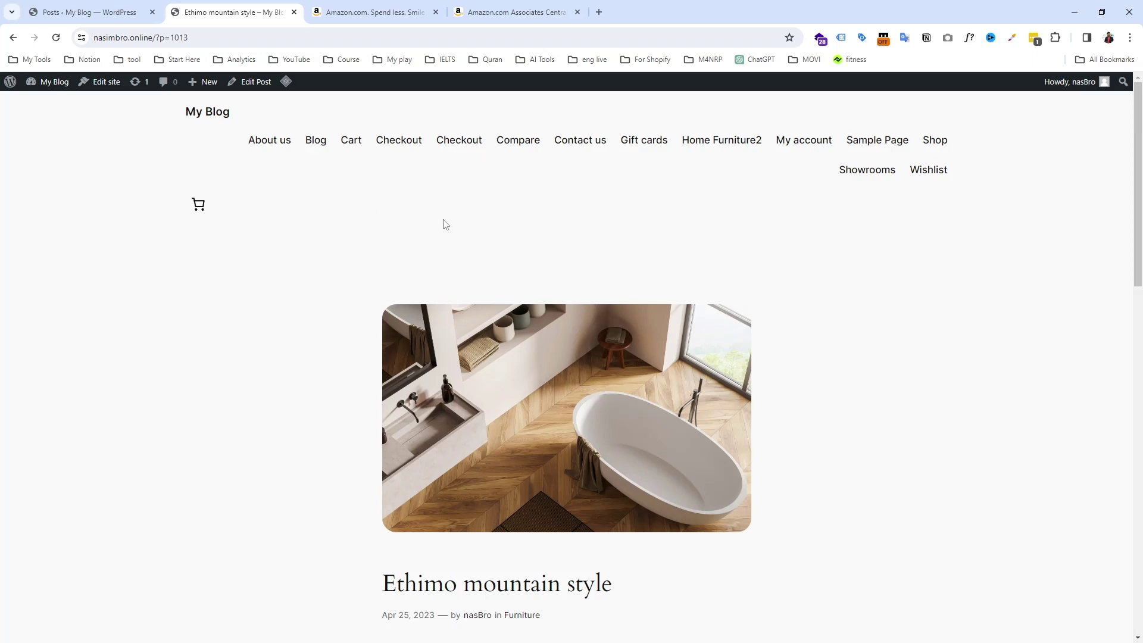
scroll(326, 271, "down", 5)
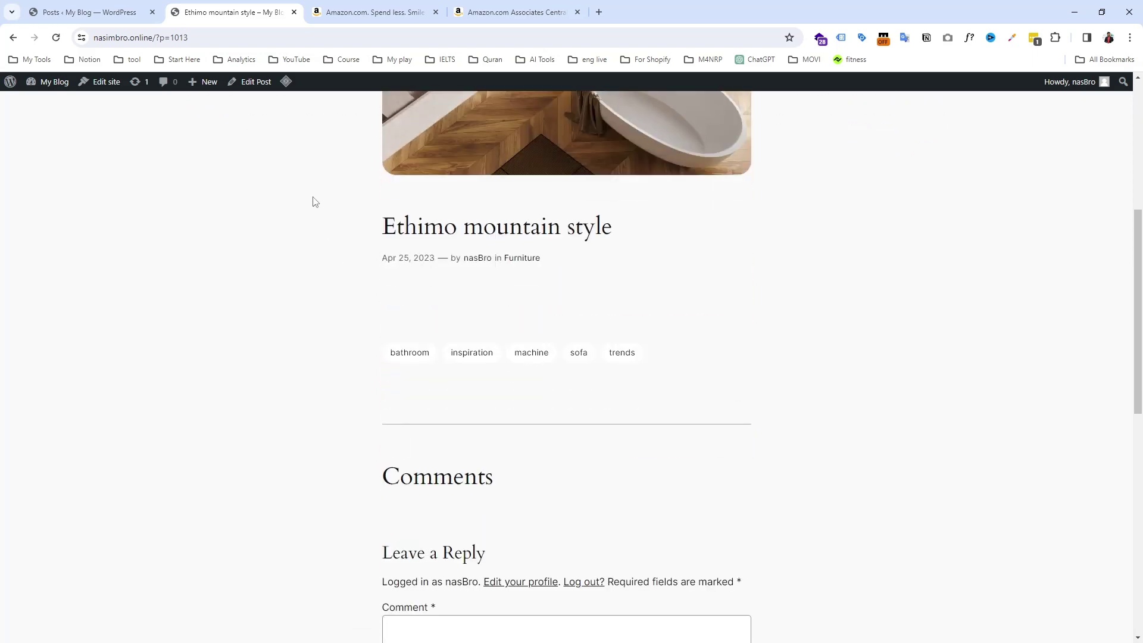
scroll(326, 210, "up", 5)
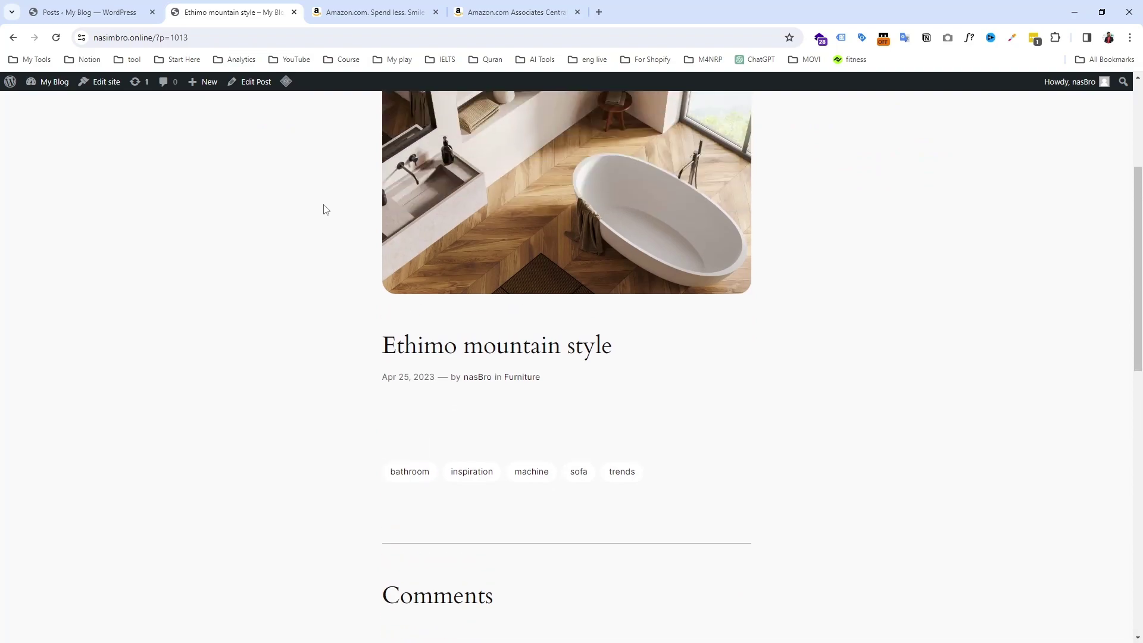
- Switch to the Amazon home page and browse its best sellers, trending deals and product categories
left_click(515, 12)
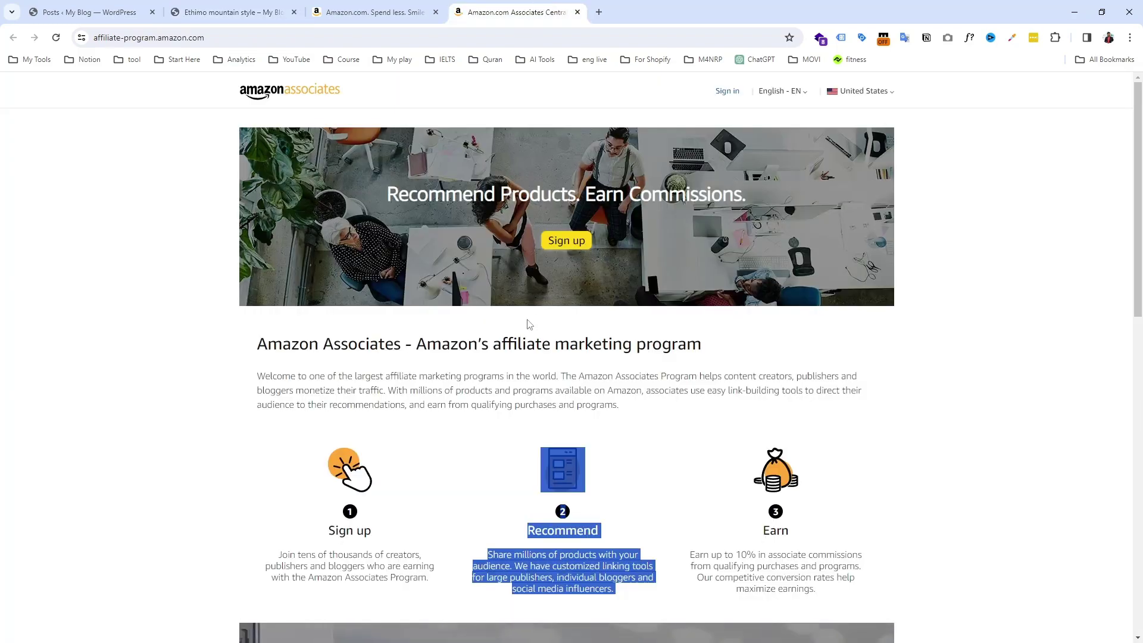
left_click(375, 11)
scroll(411, 397, "up", 14)
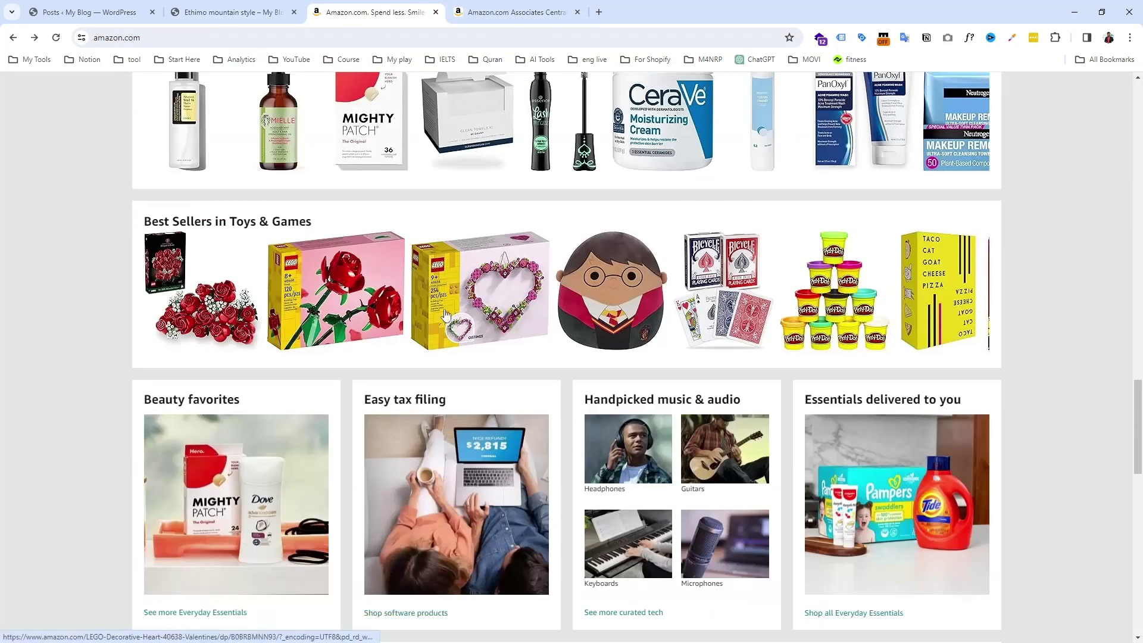
scroll(348, 313, "up", 8)
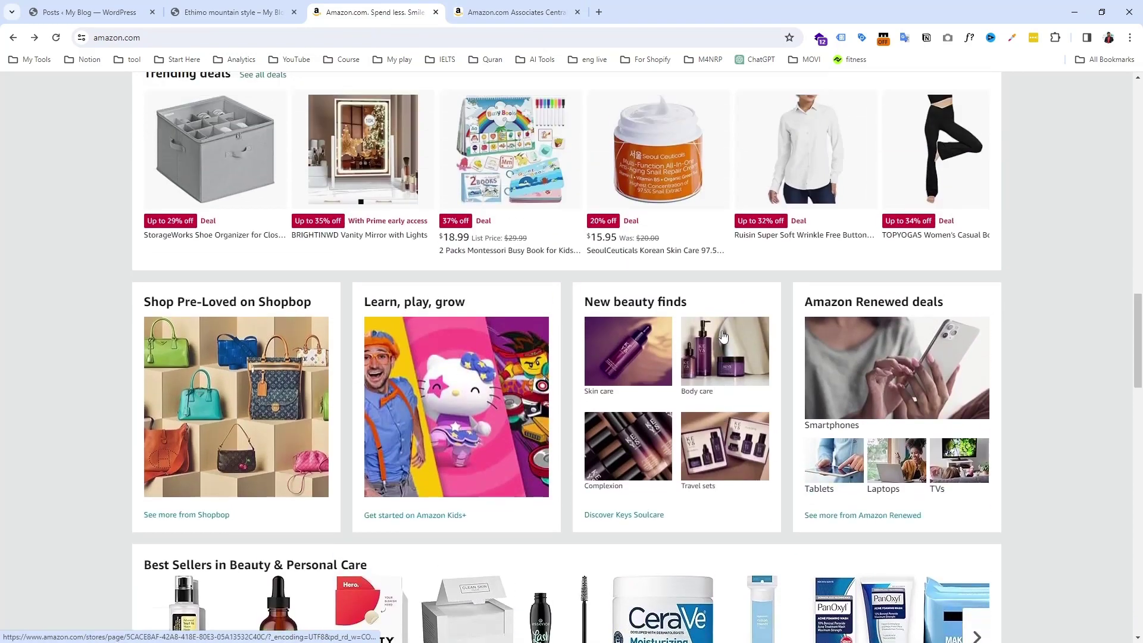
scroll(519, 413, "up", 4)
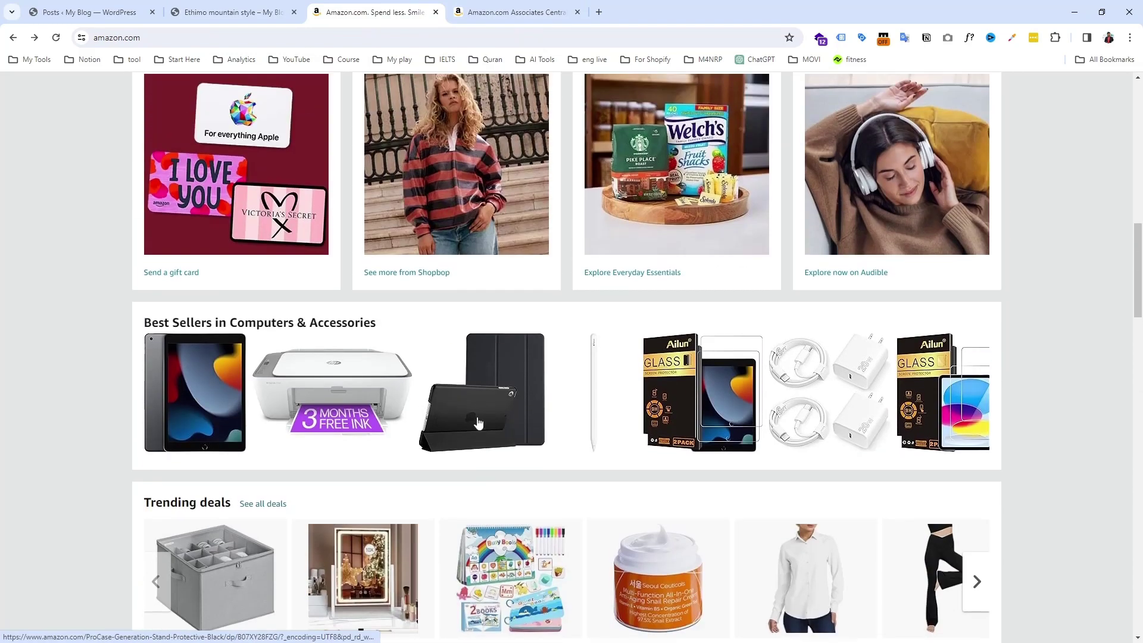
scroll(479, 375, "up", 4)
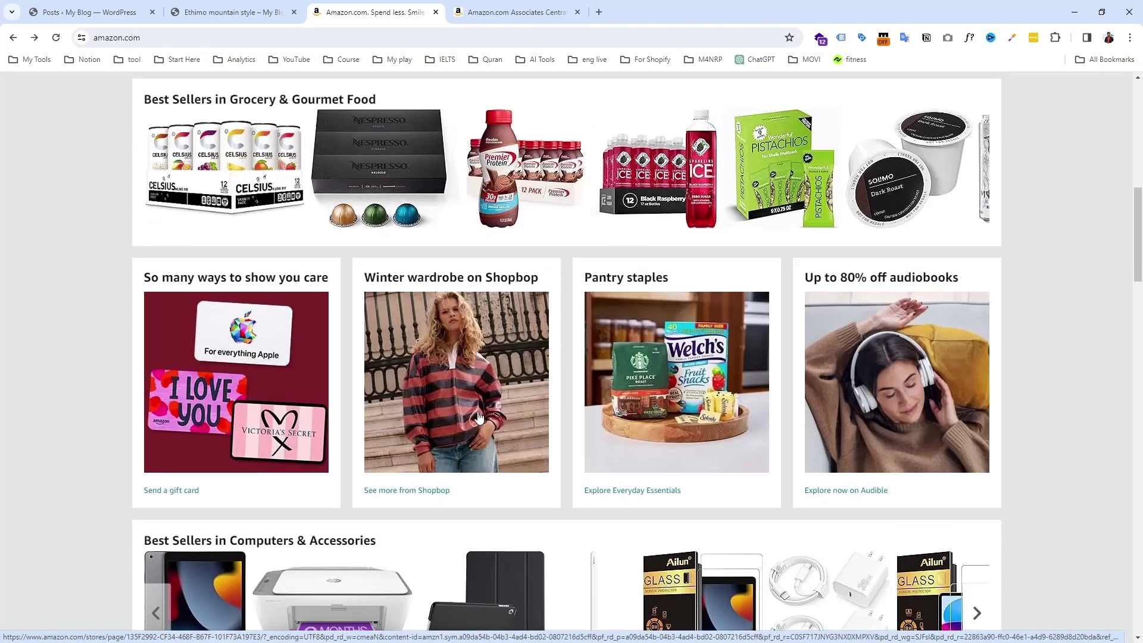
scroll(492, 322, "up", 7)
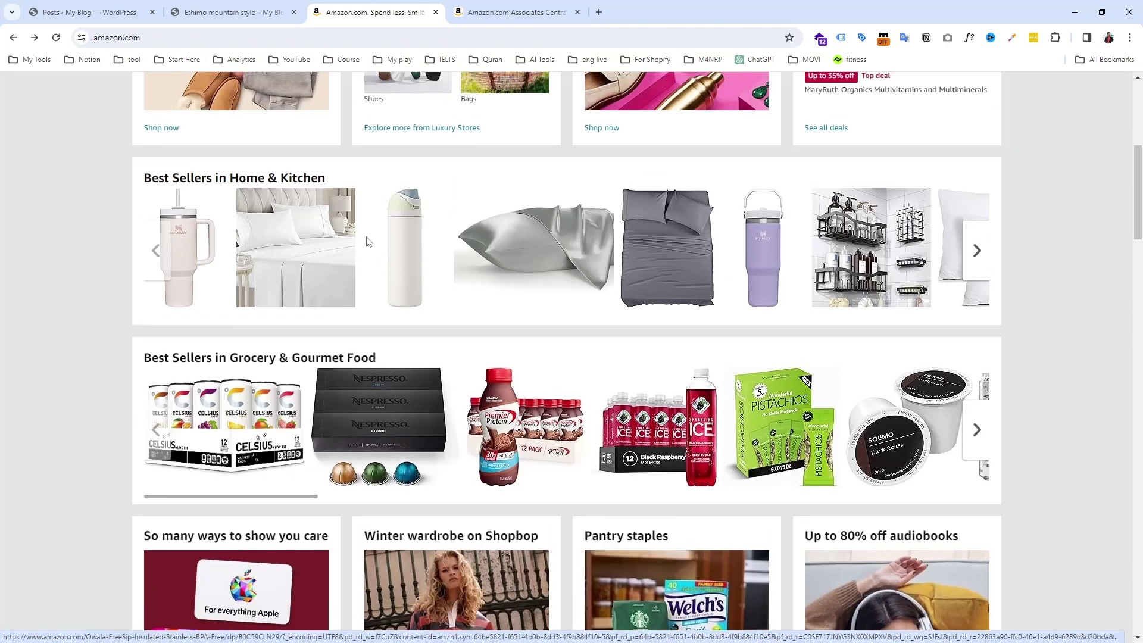
scroll(321, 250, "up", 2)
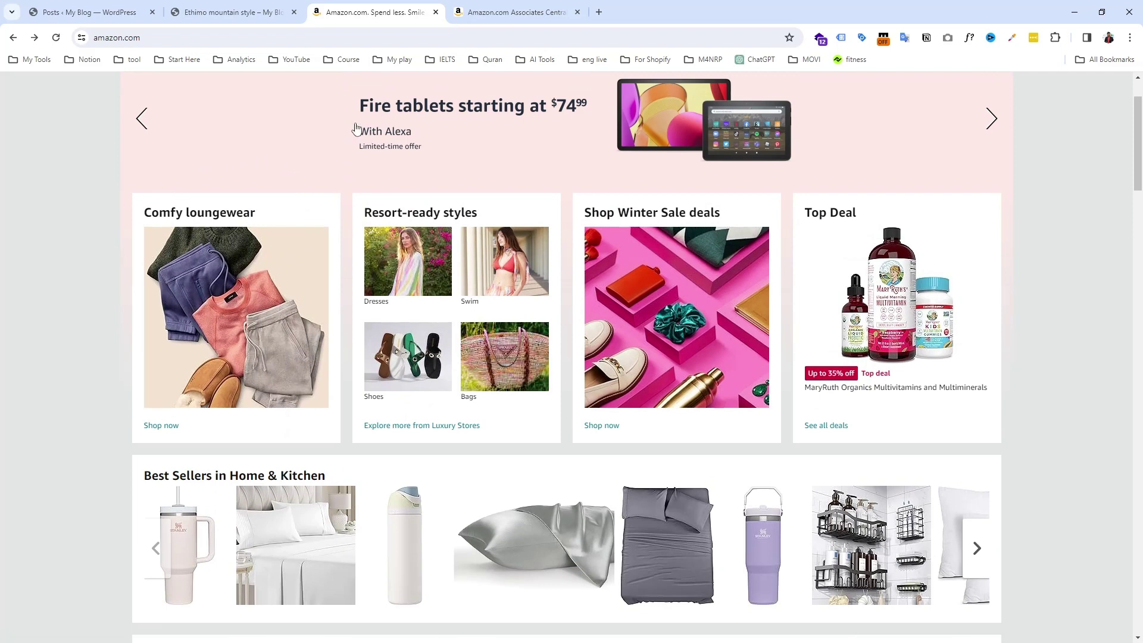
- Return to the blog post, open the My Blog home page from it and look over its content
left_click(244, 4)
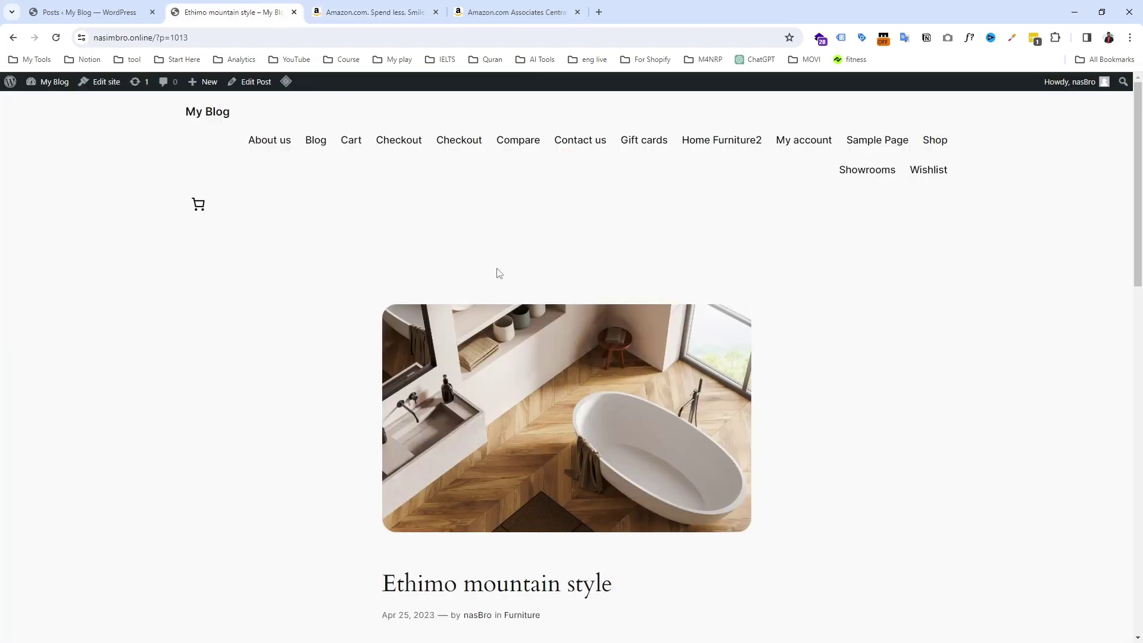
scroll(464, 250, "down", 3)
scroll(452, 234, "up", 3)
left_click(212, 113)
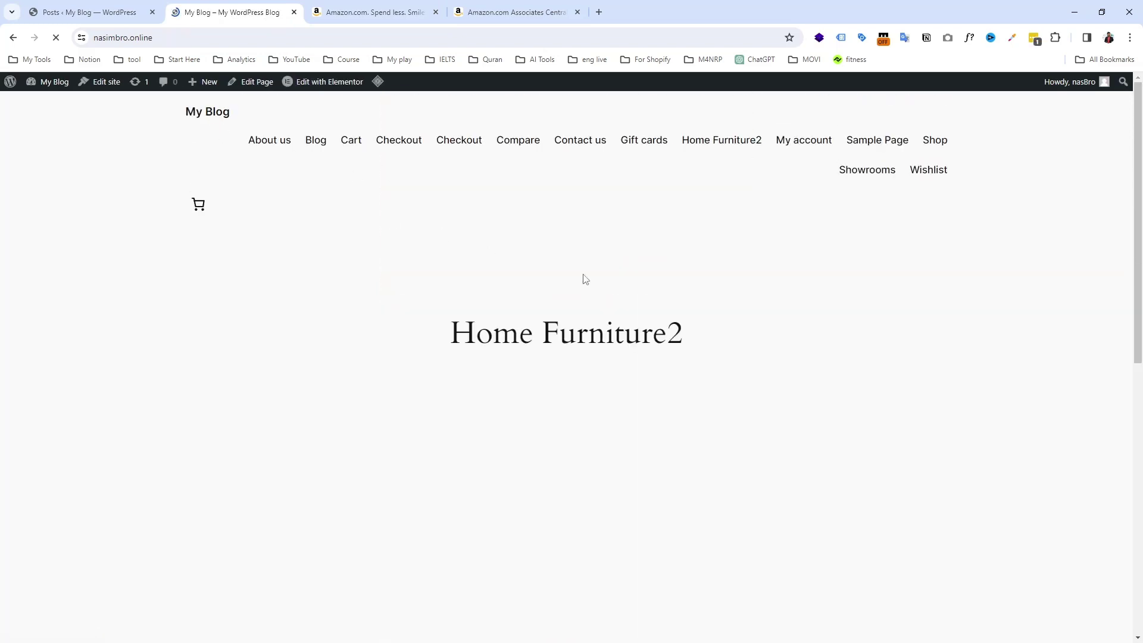
scroll(581, 286, "down", 5)
scroll(571, 297, "down", 2)
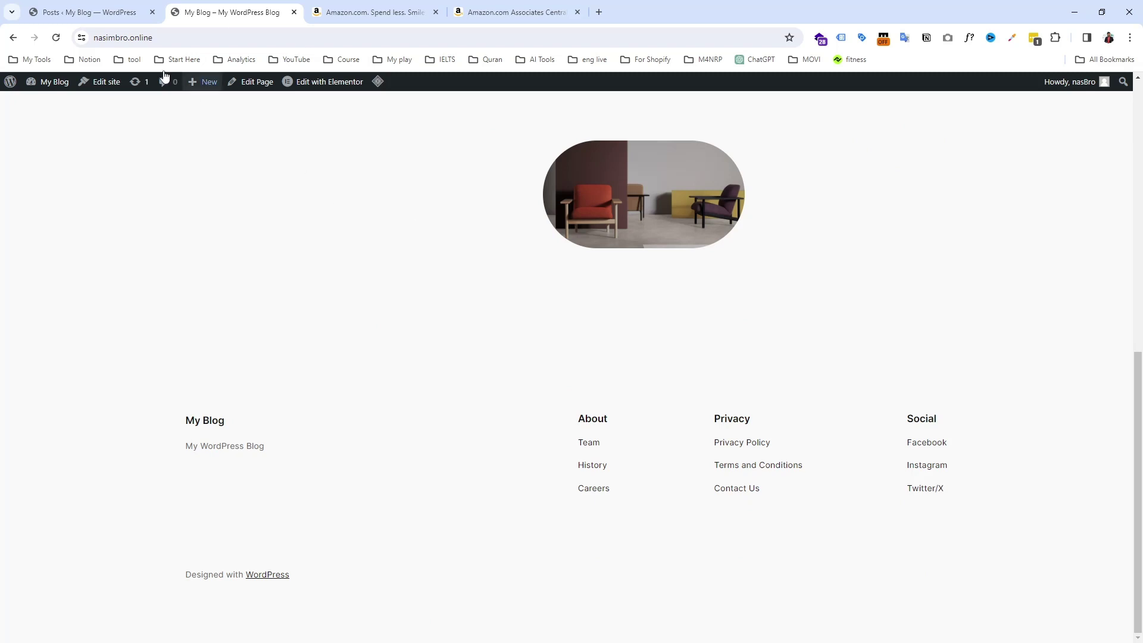
- Switch to the WordPress admin and open the list of installed themes
left_click(141, 6)
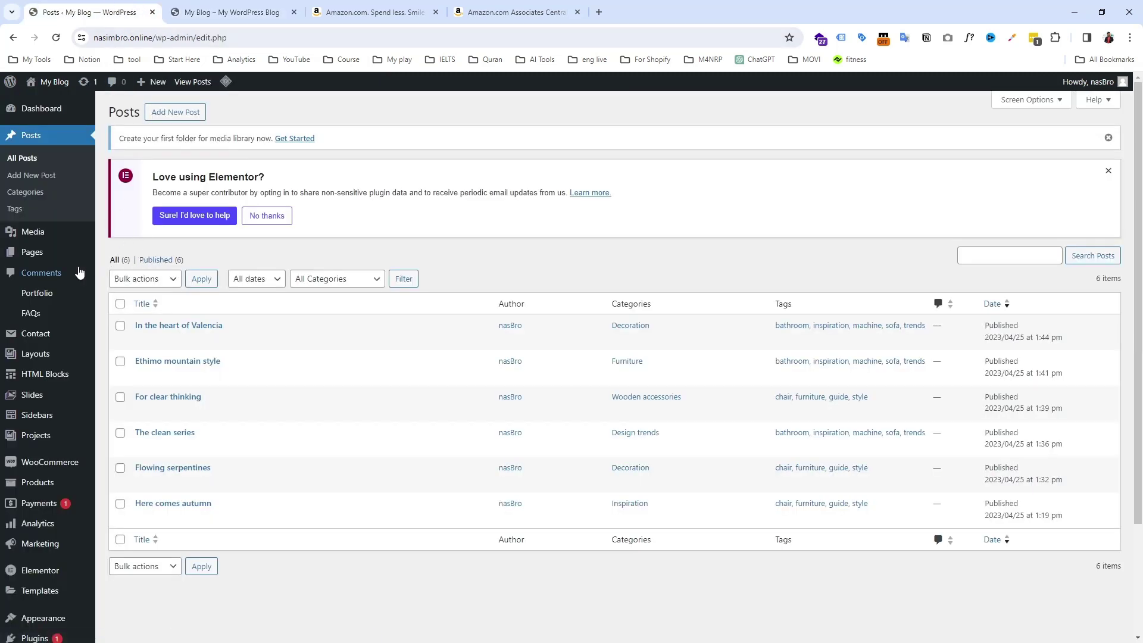
scroll(324, 324, "down", 3)
scroll(326, 327, "up", 3)
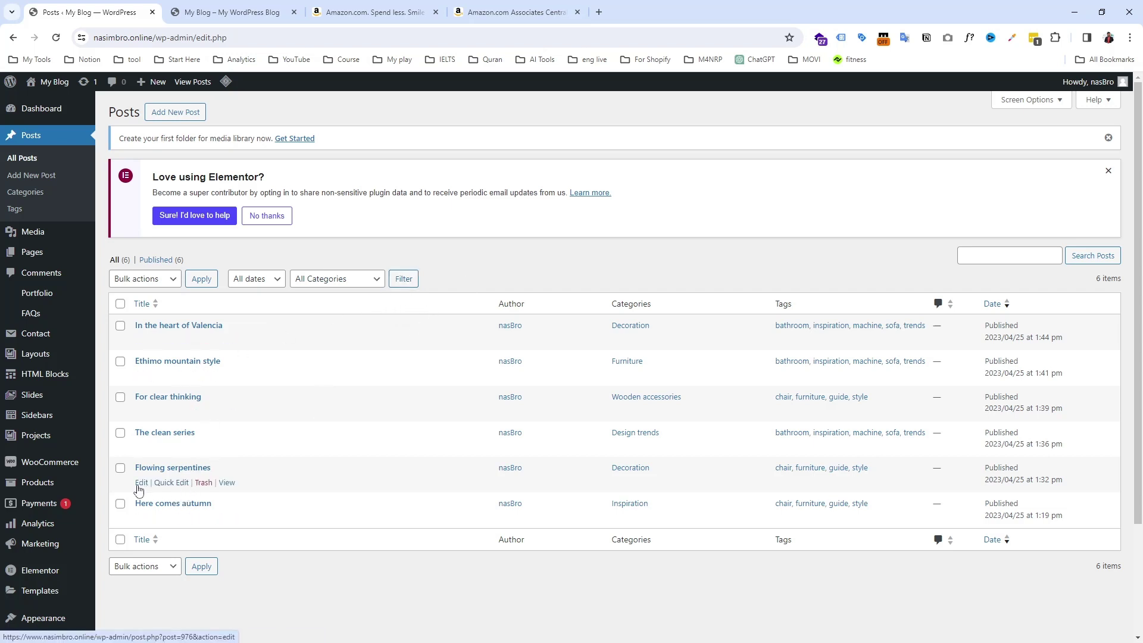
scroll(51, 512, "down", 2)
mouse_move(52, 507)
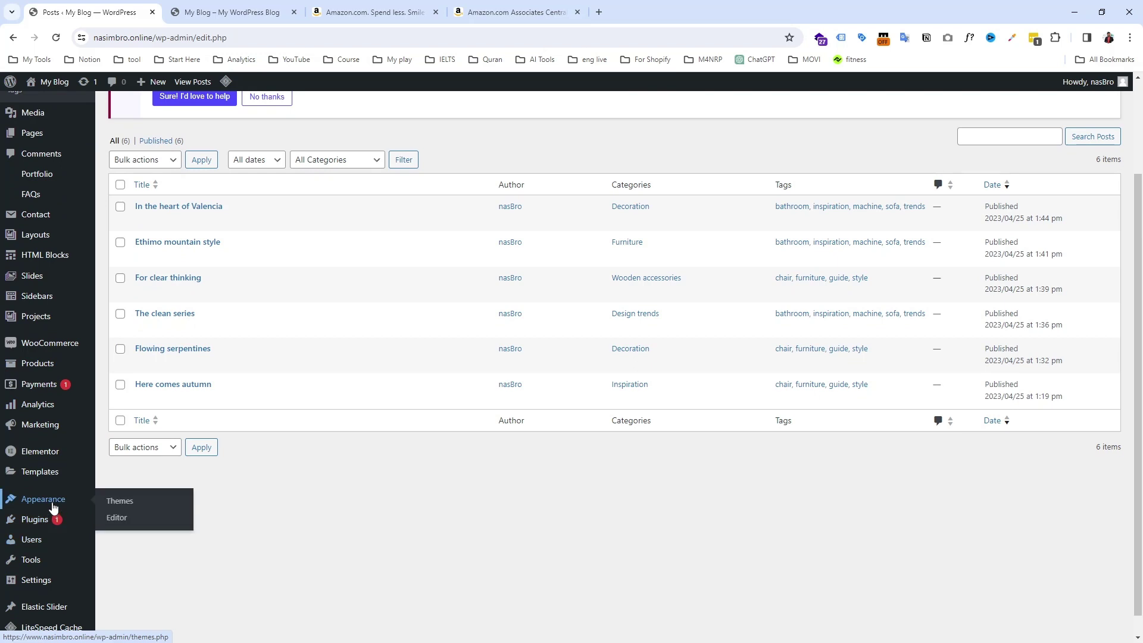
left_click(108, 505)
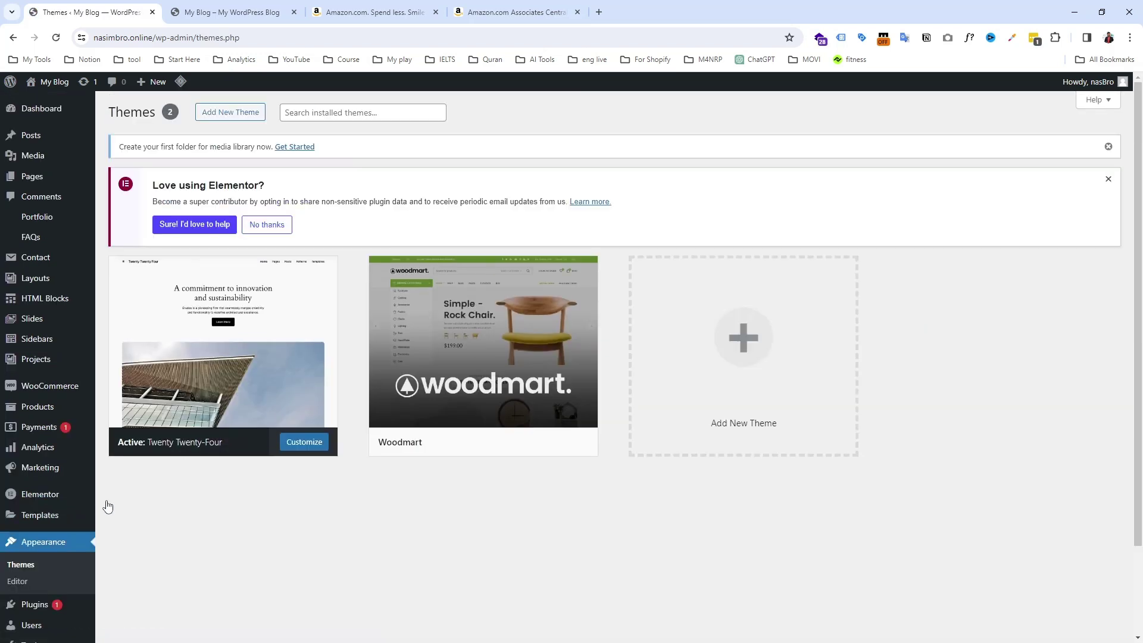
- Activate the Woodmart theme for the site
mouse_move(544, 352)
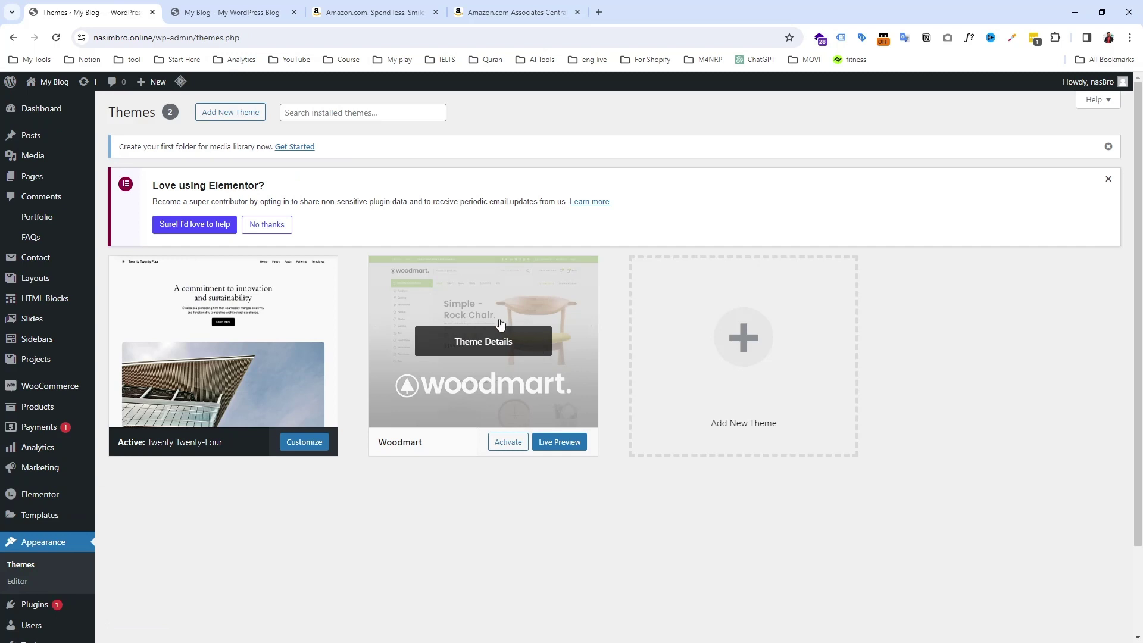
mouse_move(219, 295)
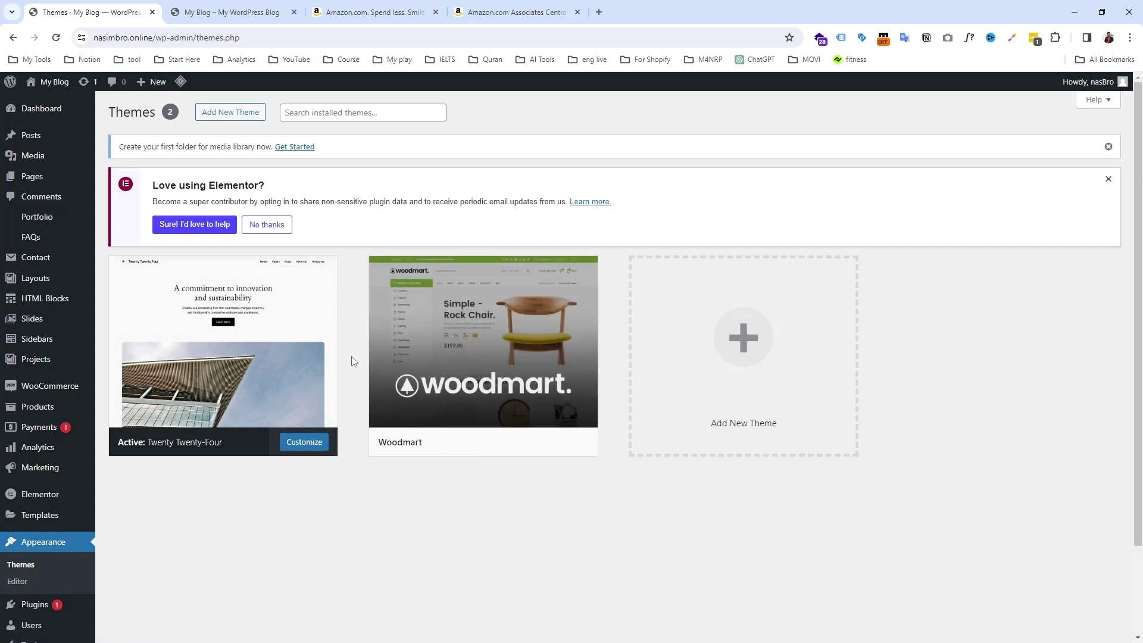
mouse_move(380, 334)
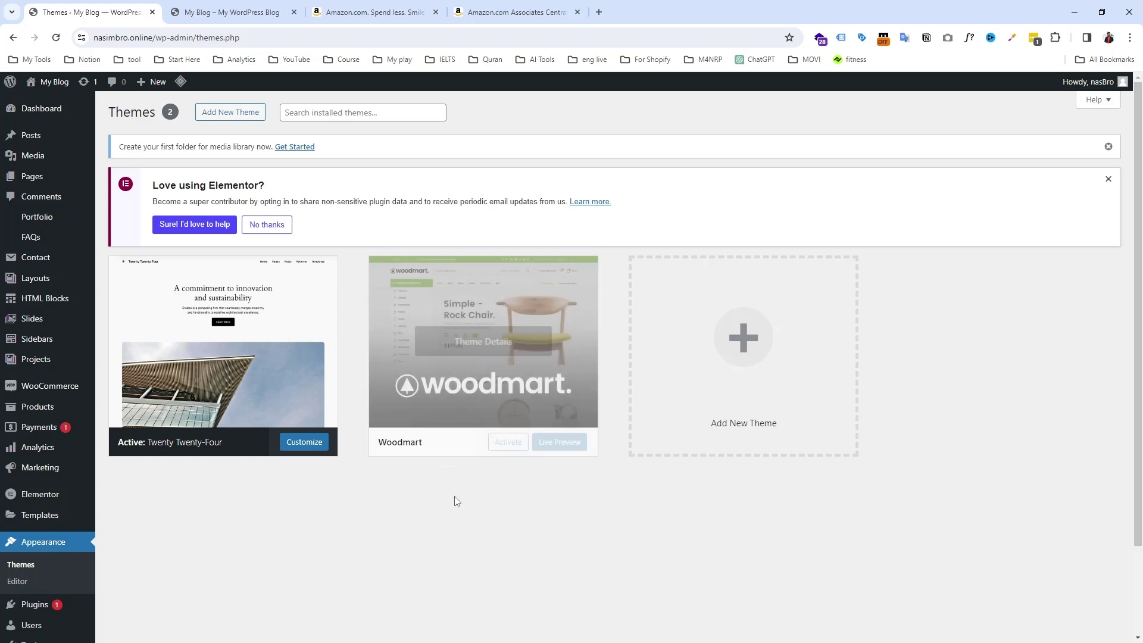
left_click(511, 444)
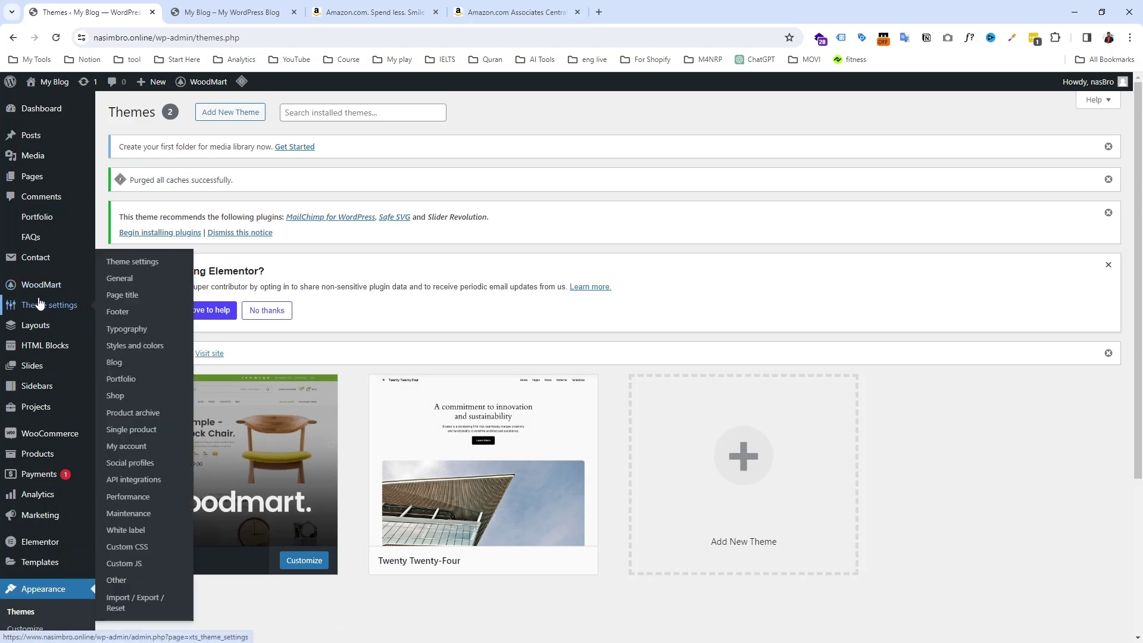
- Open the WoodMart theme's prebuilt websites and browse the demos available for import
mouse_move(40, 290)
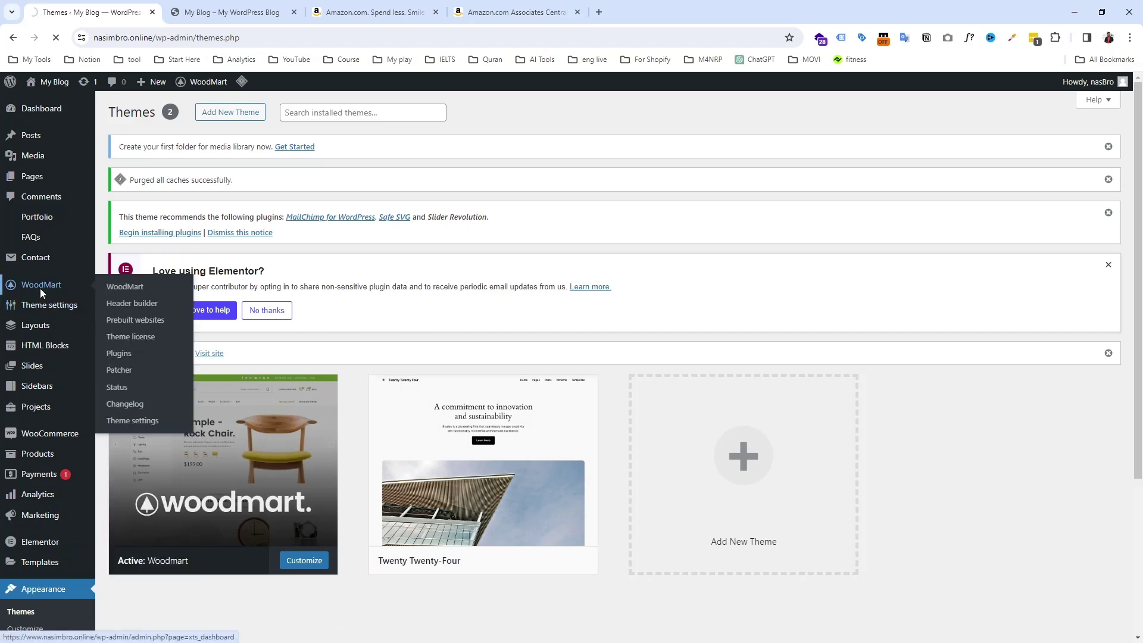
left_click(41, 285)
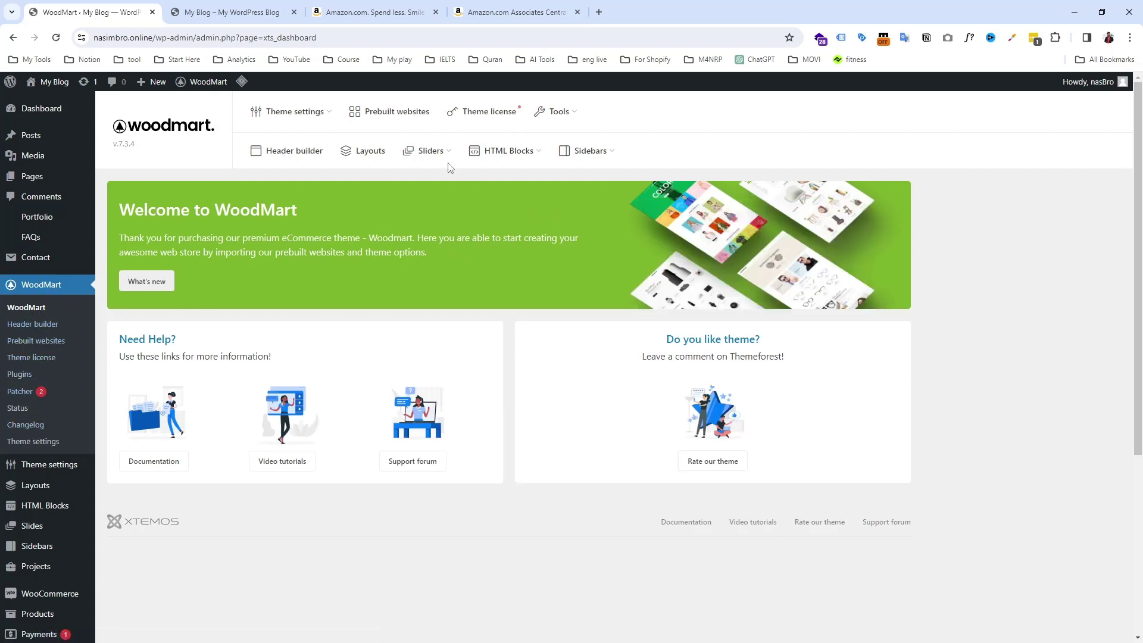
left_click(390, 116)
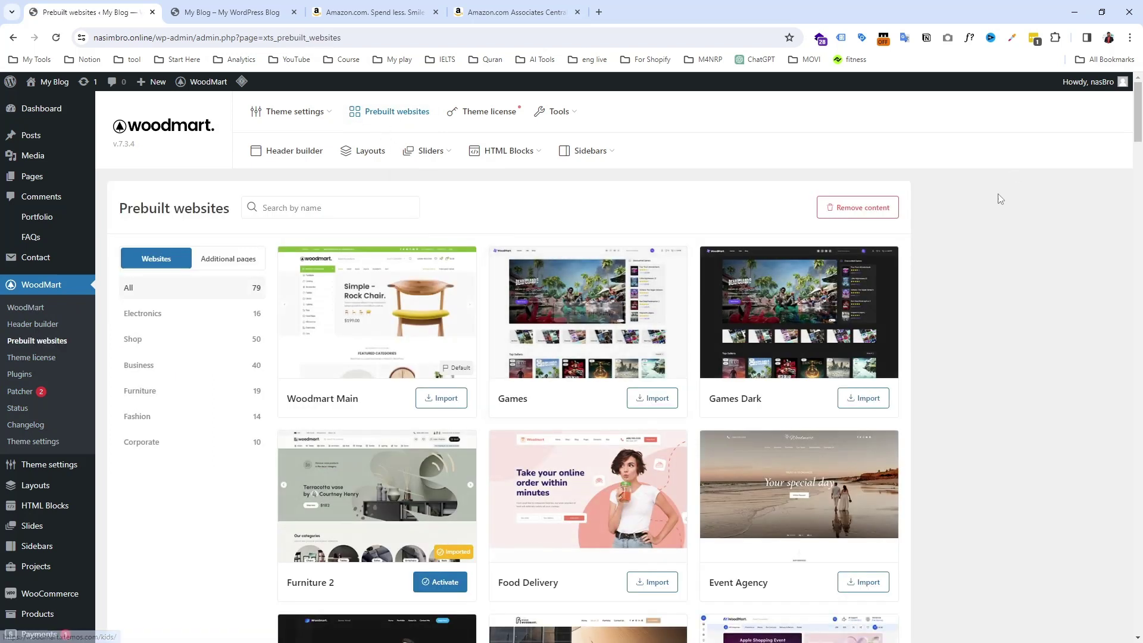
scroll(962, 276, "down", 5)
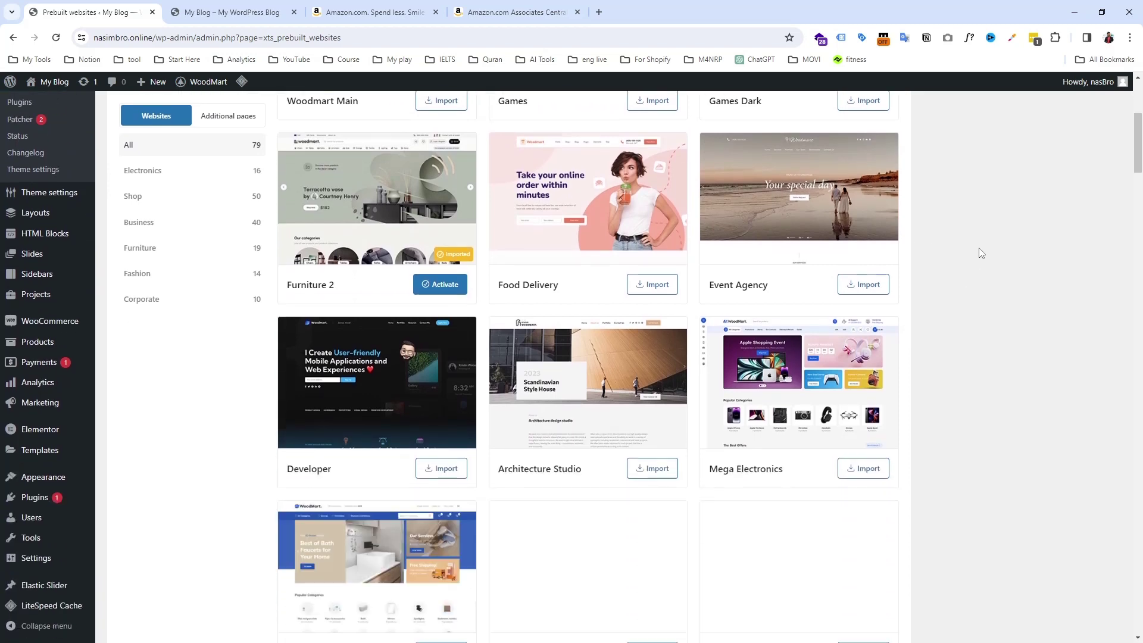
scroll(977, 260, "down", 1)
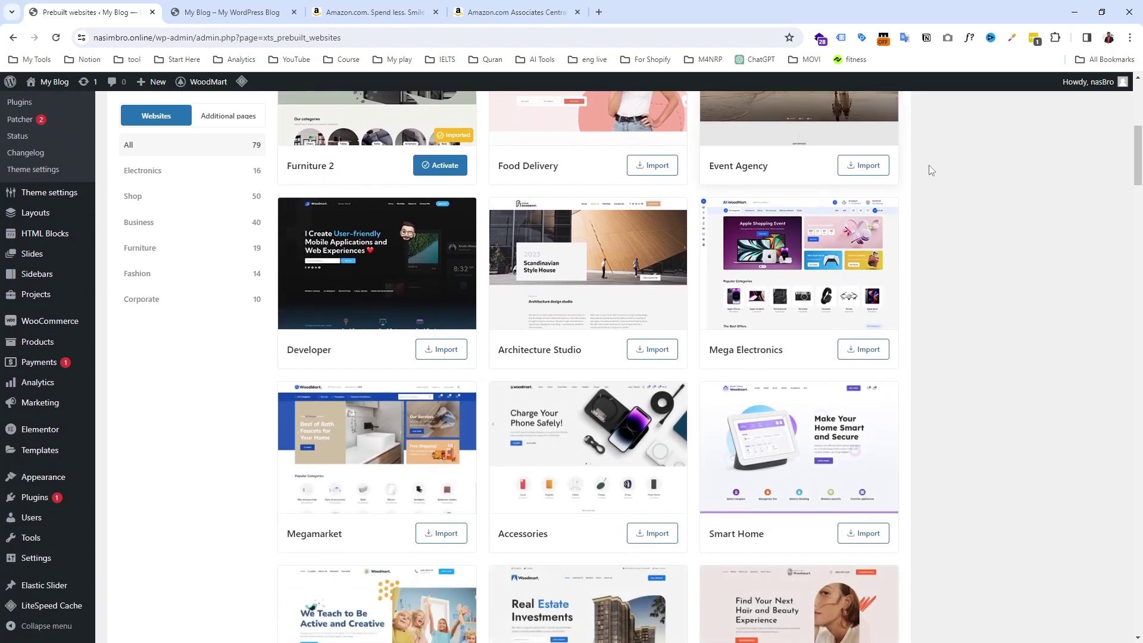
- Close the Amazon Associates Central page and look over the Amazon home page
left_click(492, 7)
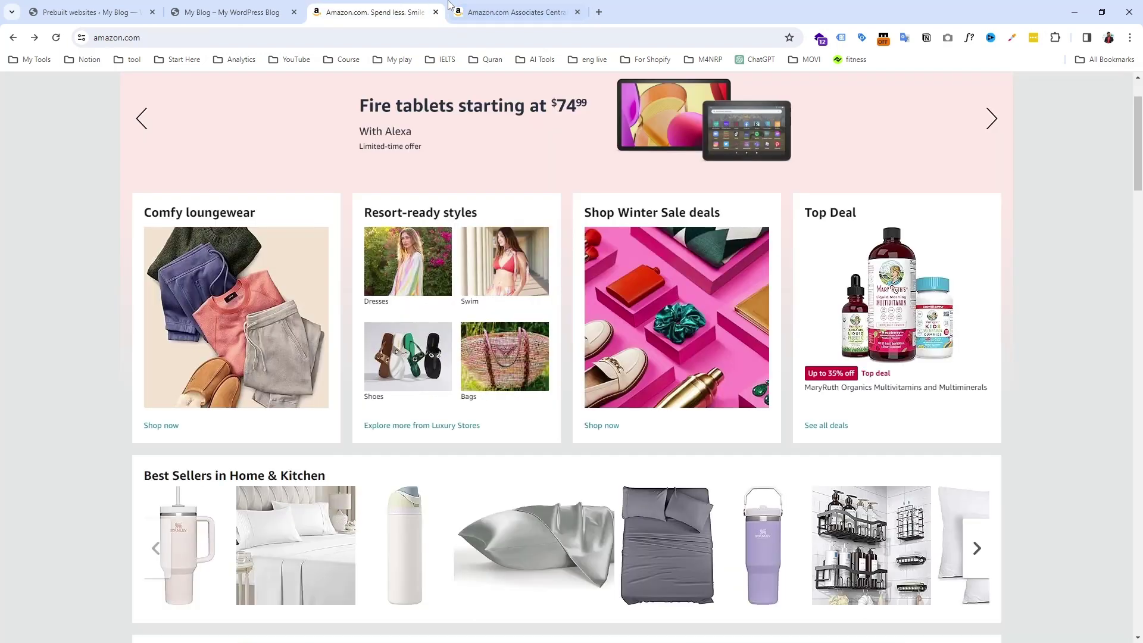
left_click(375, 12)
left_click(541, 13)
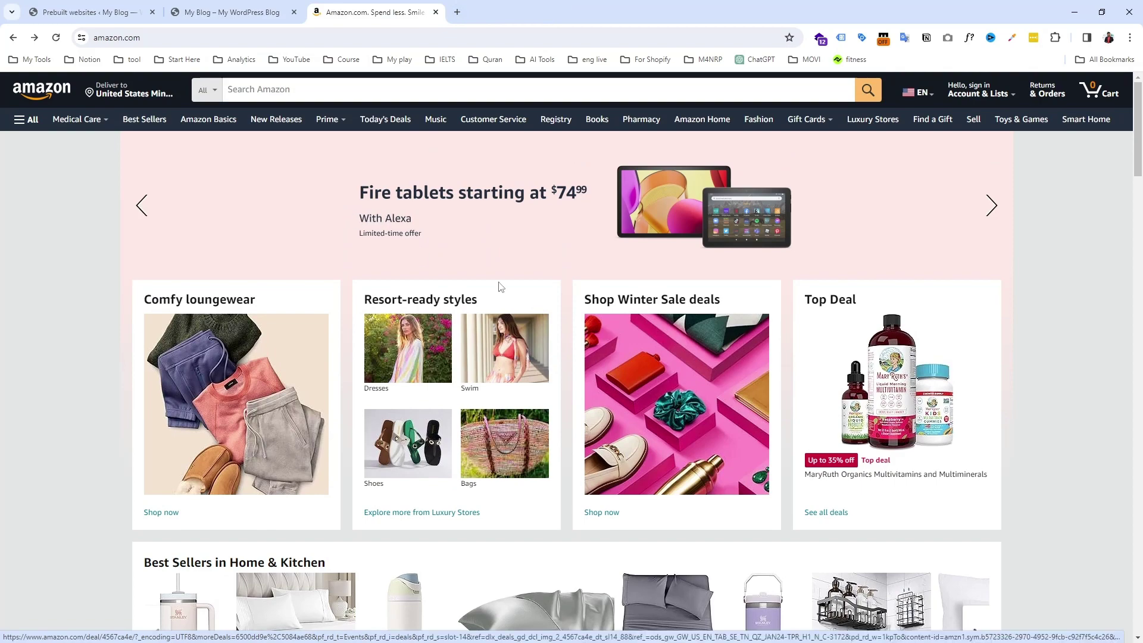
scroll(347, 221, "down", 4)
scroll(72, 125, "up", 5)
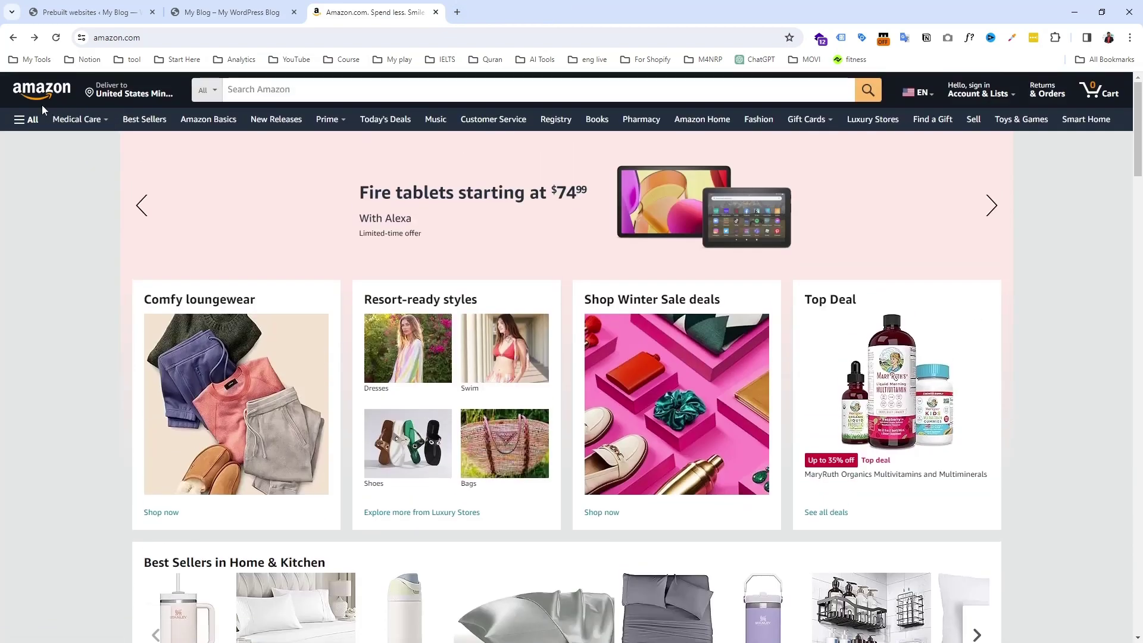
- Look through Amazon's full list of departments, programs and features, then close the list
left_click(30, 116)
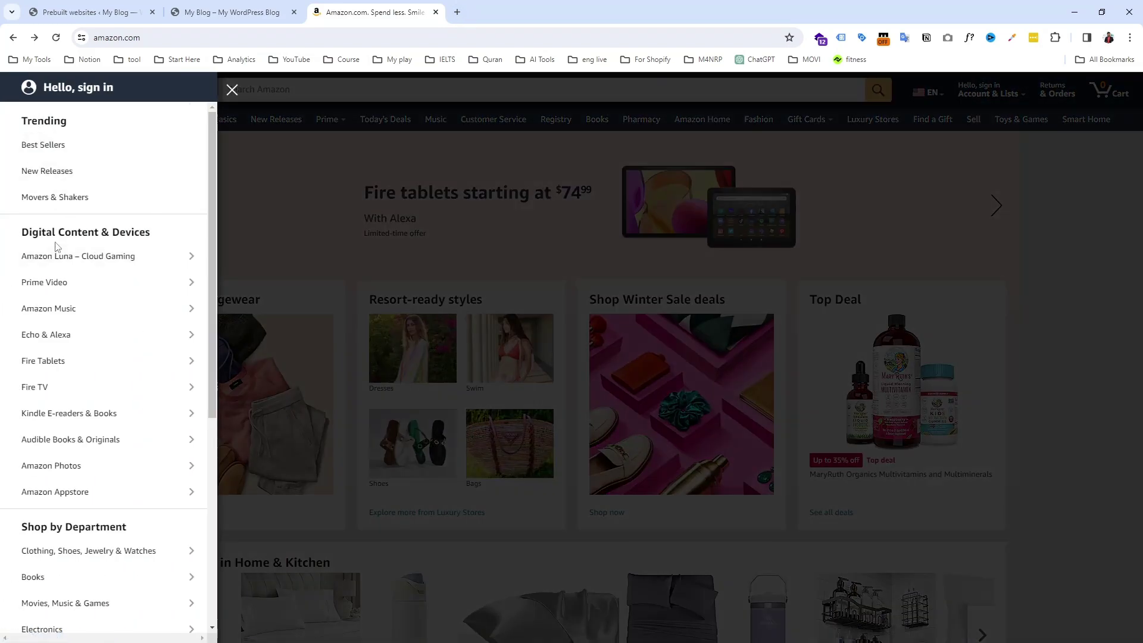
scroll(93, 368, "down", 1)
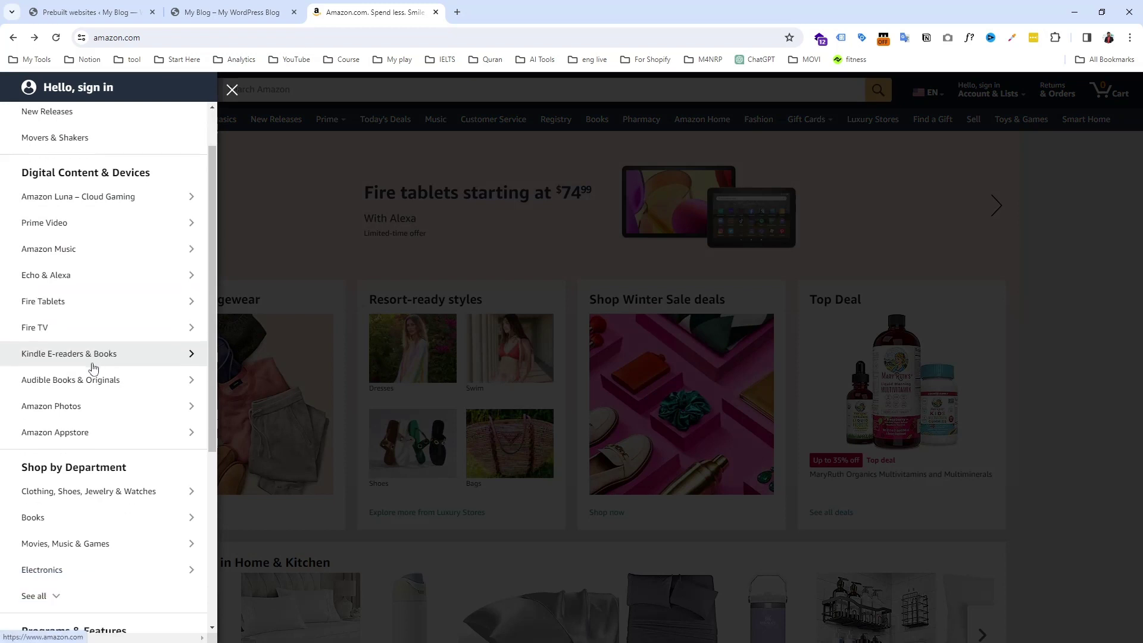
scroll(107, 311, "up", 1)
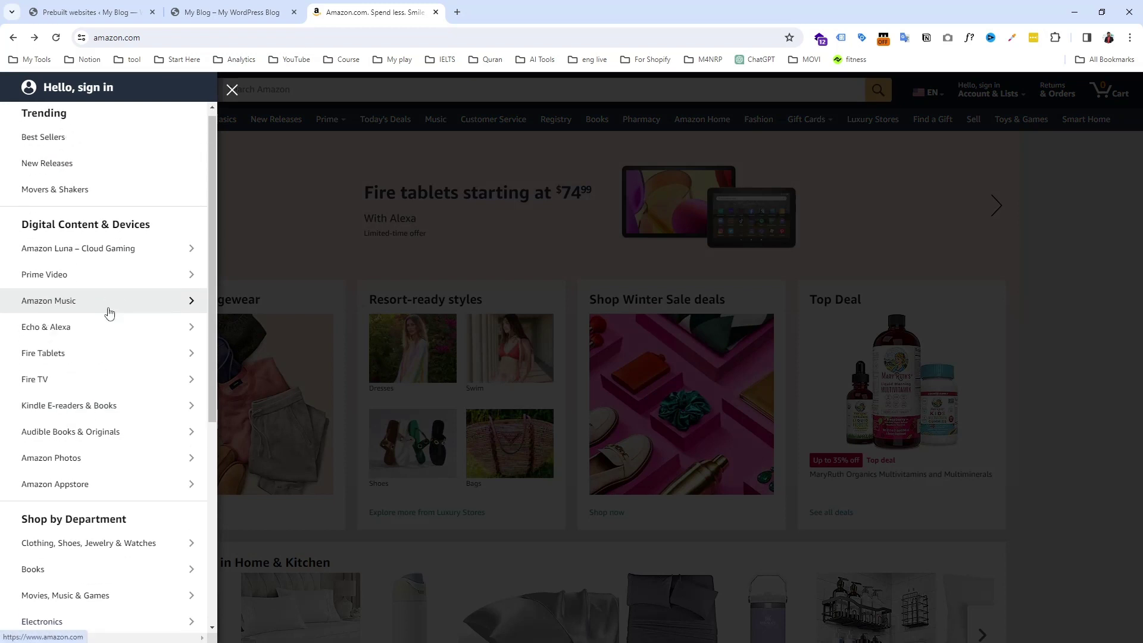
scroll(110, 309, "down", 5)
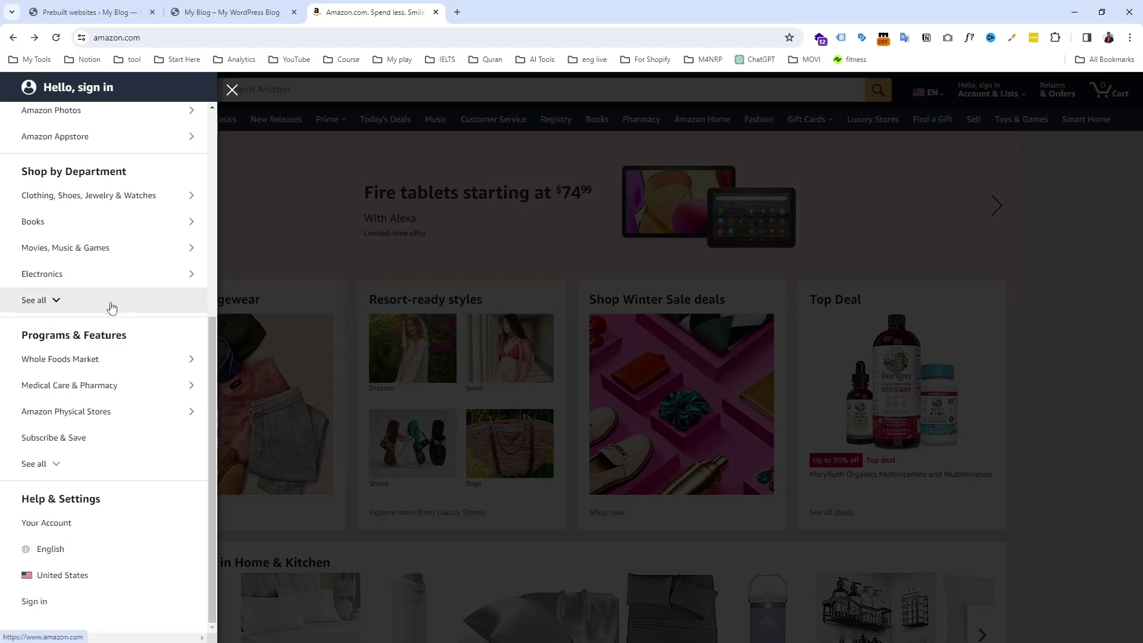
left_click(455, 319)
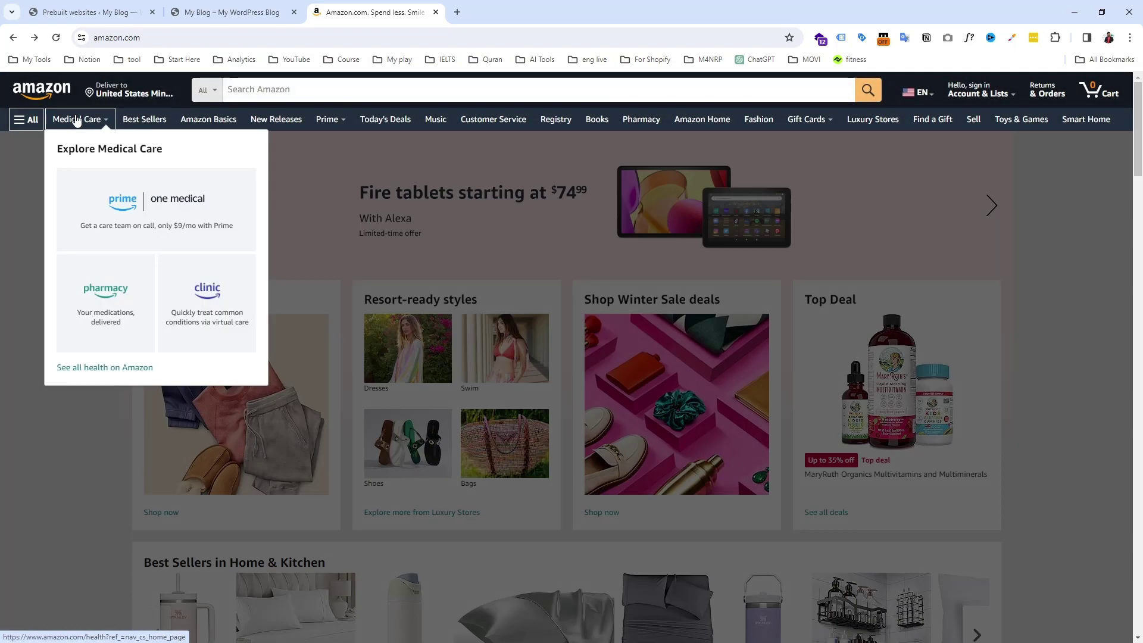
- Search Amazon for "phone accessories" and browse the product results
left_click(261, 86)
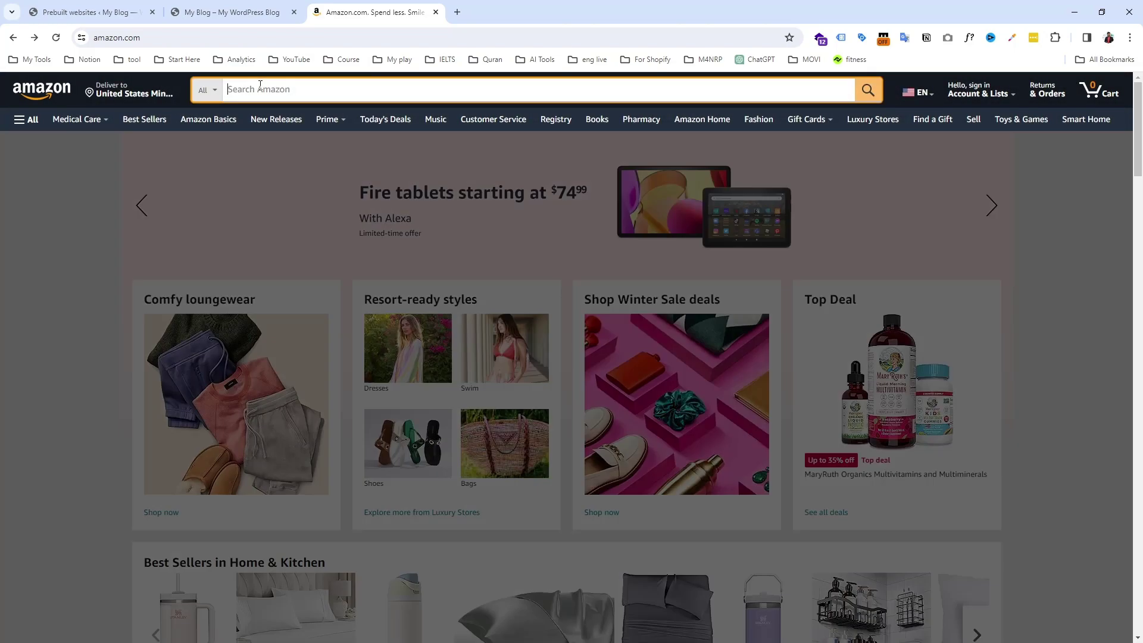
type("phone")
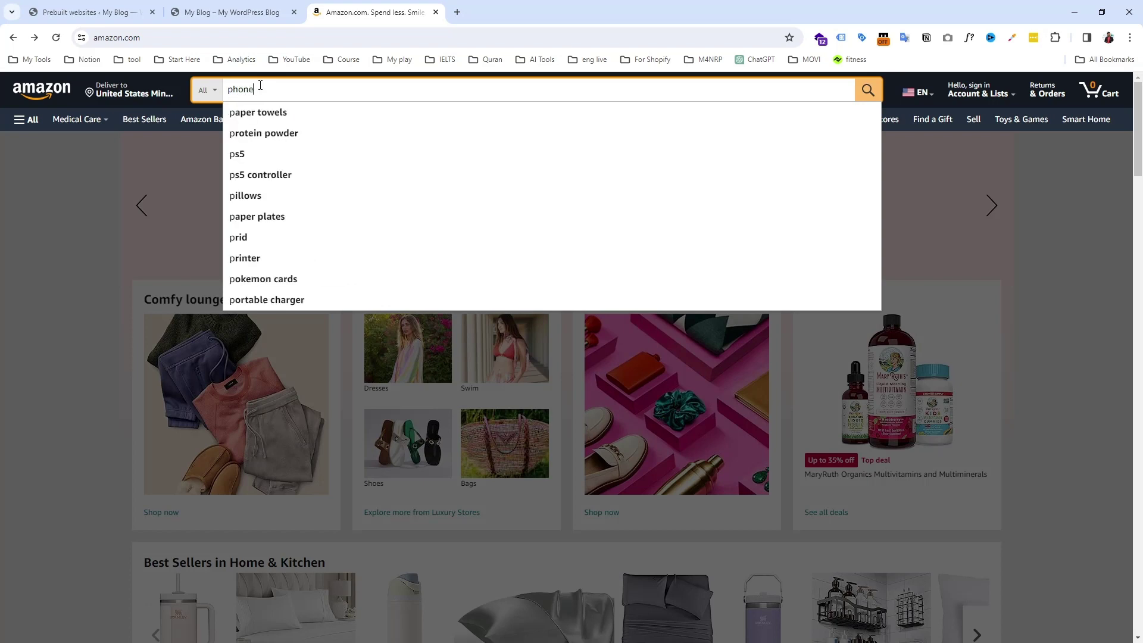
type(" acc")
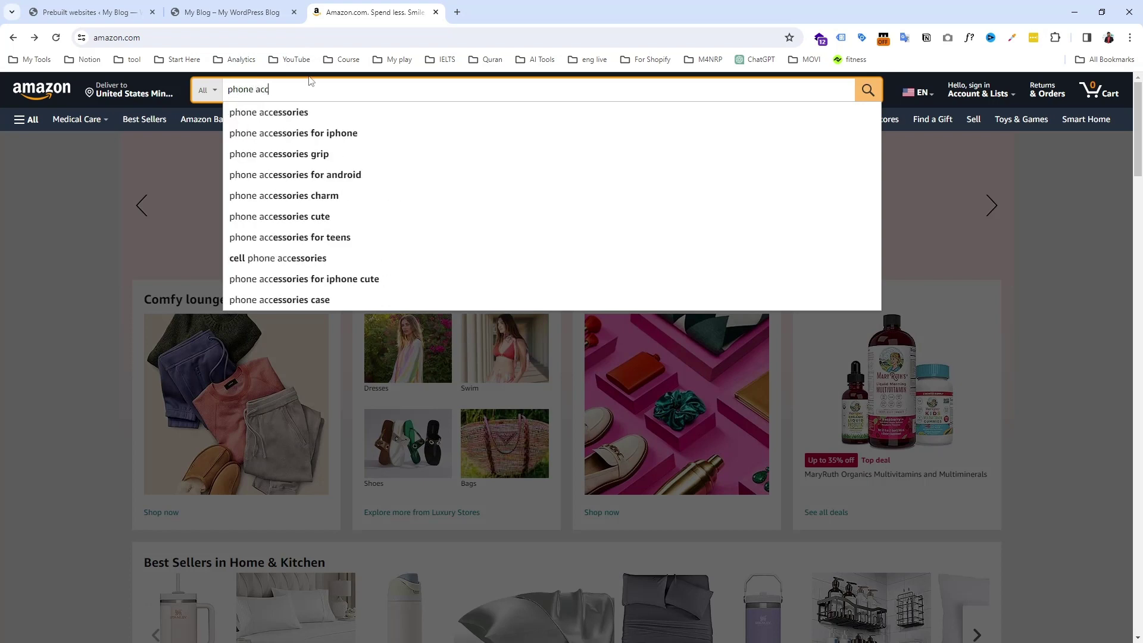
left_click(299, 115)
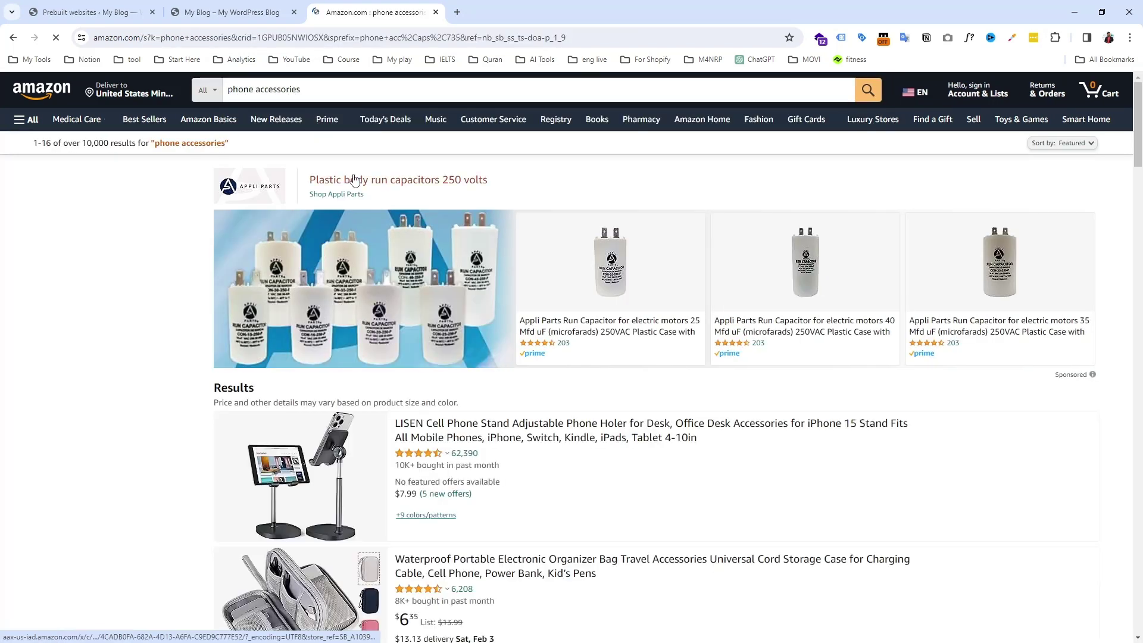
scroll(369, 274, "down", 4)
scroll(460, 300, "down", 5)
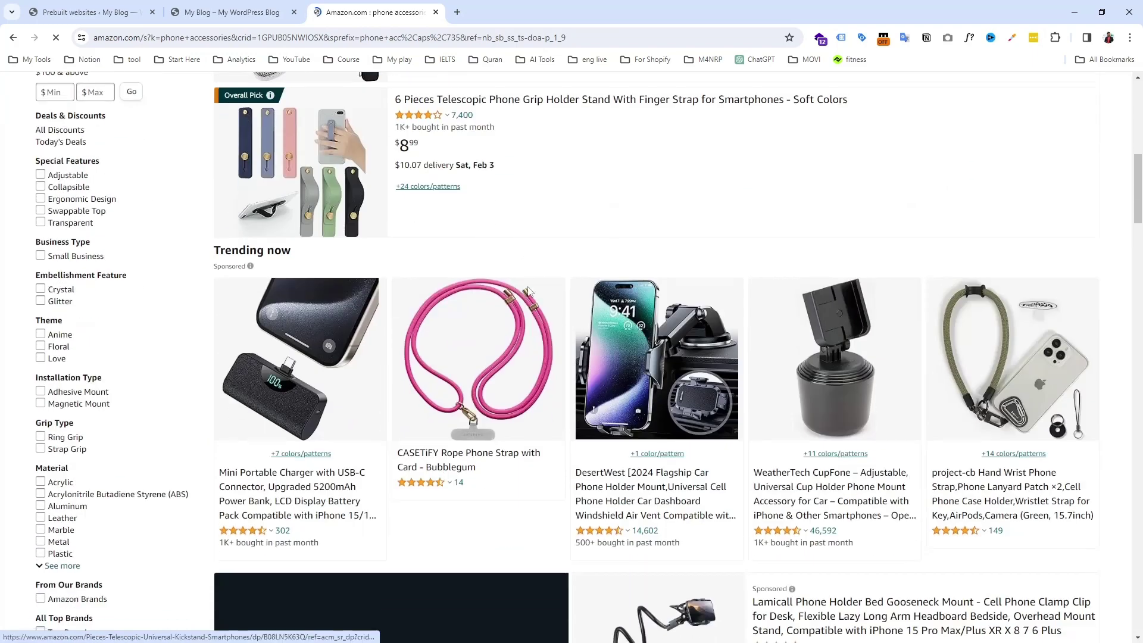
scroll(506, 262, "down", 5)
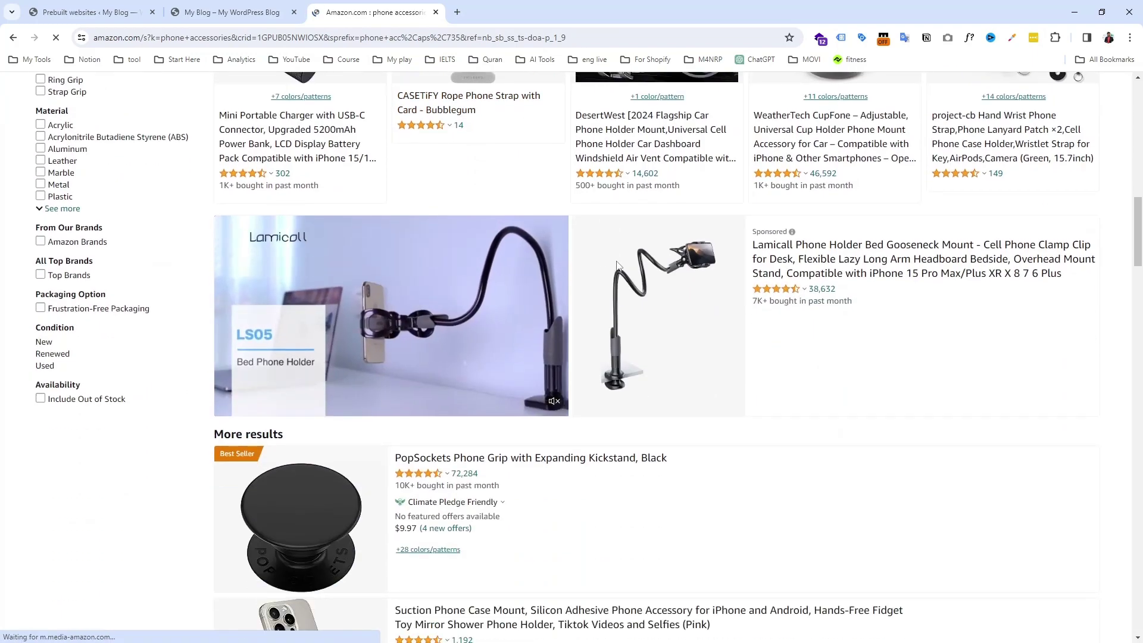
- Return to the prebuilt websites and import the Accessories demo without a slider, agreeing to remove the previously imported content
left_click(237, 4)
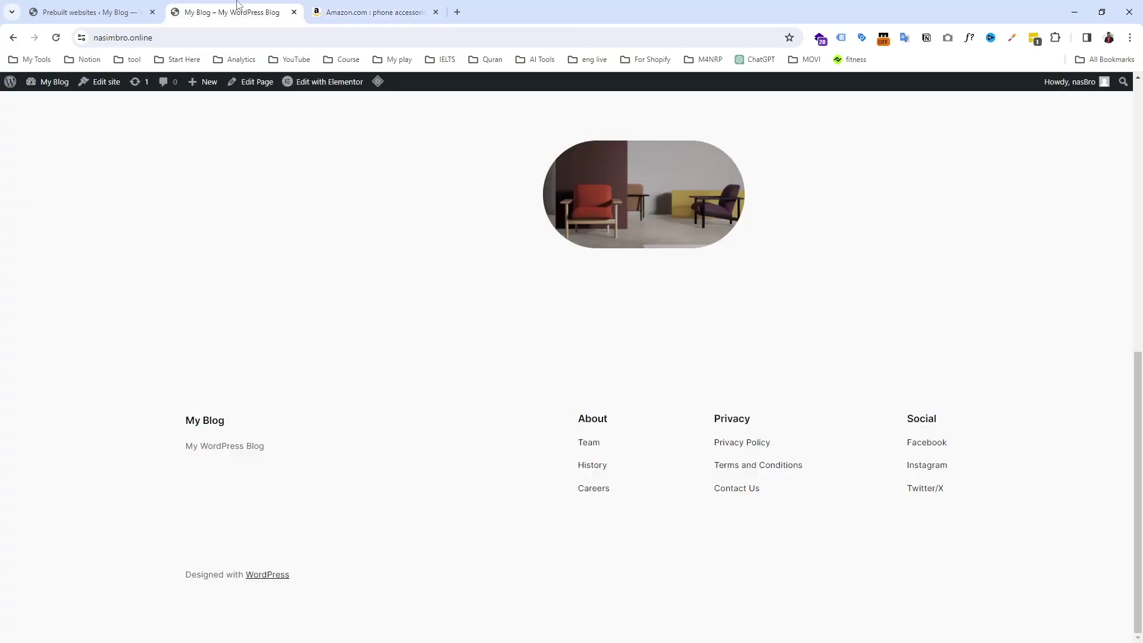
left_click(128, 4)
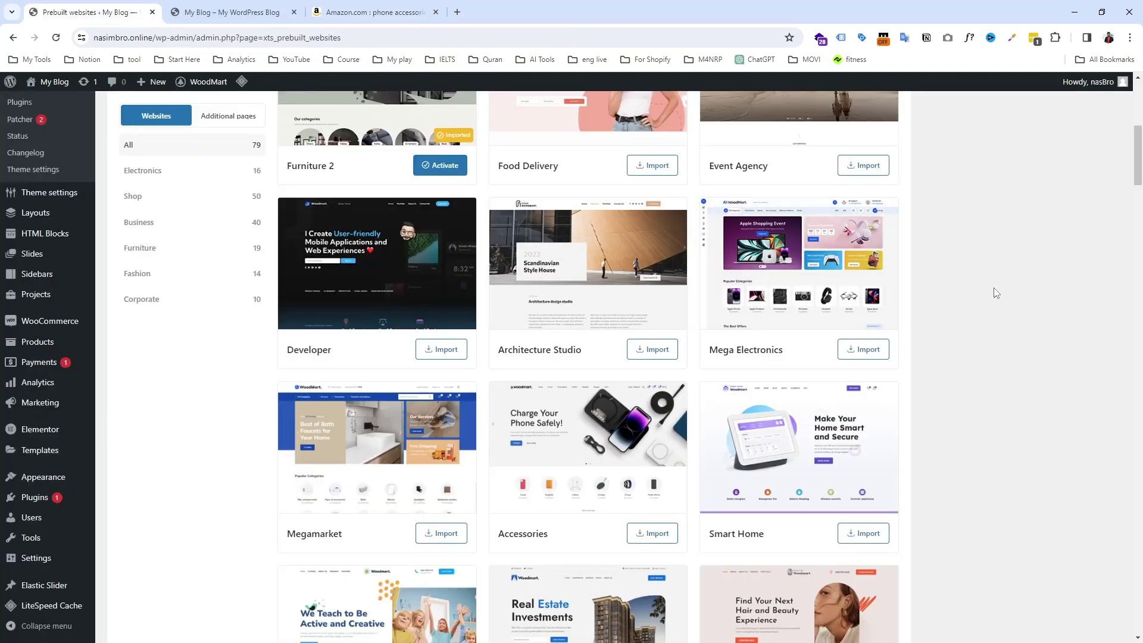
scroll(554, 387, "down", 3)
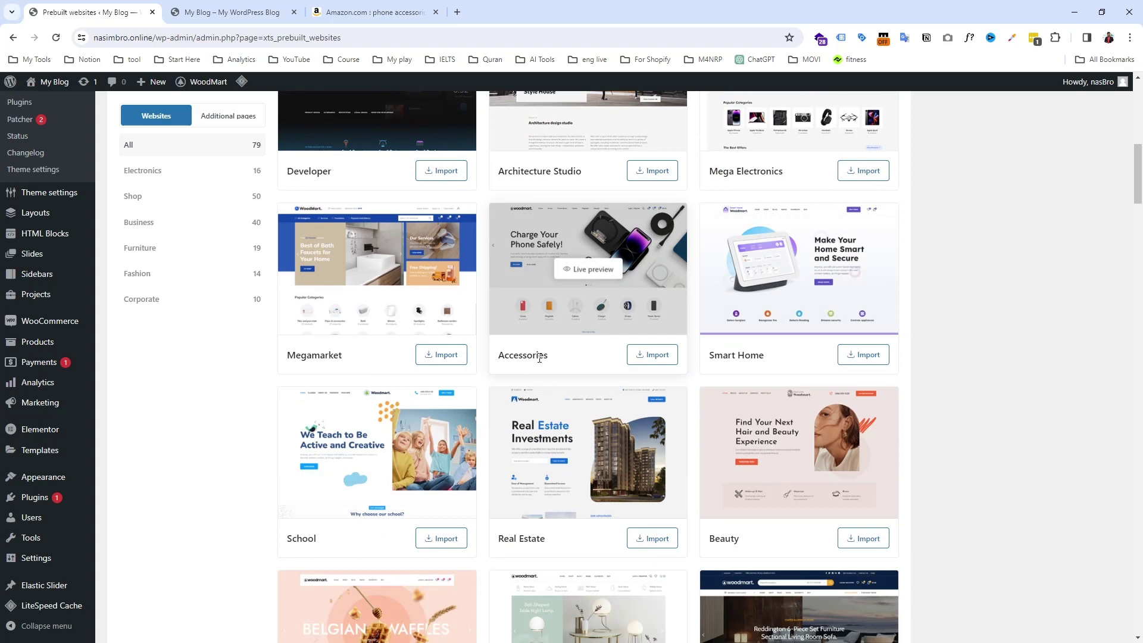
left_click(656, 356)
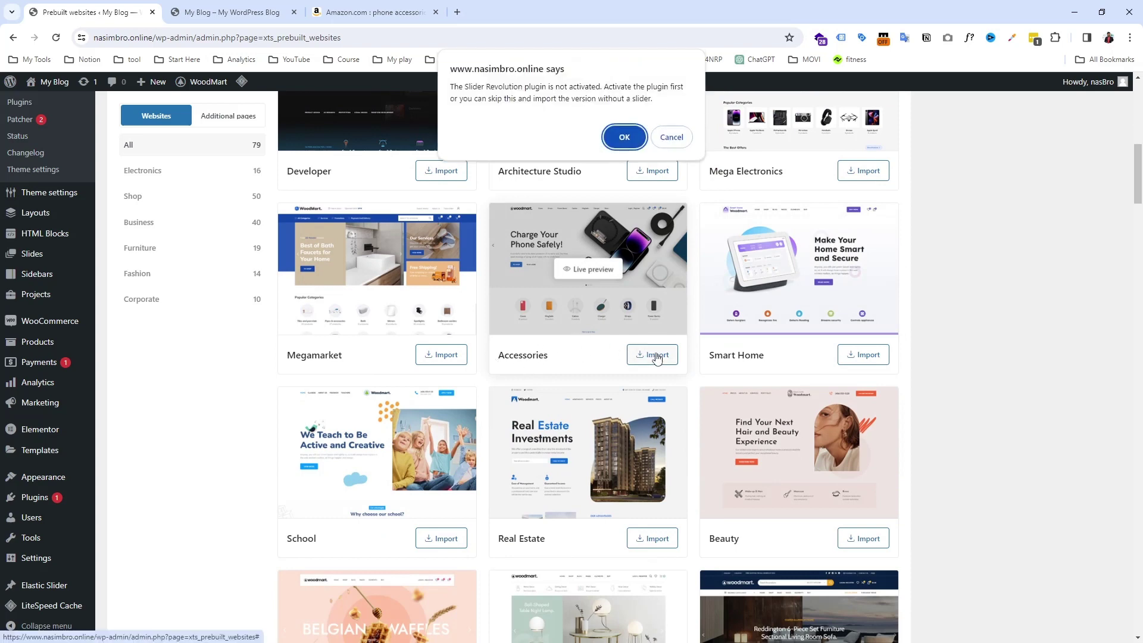
left_click(624, 137)
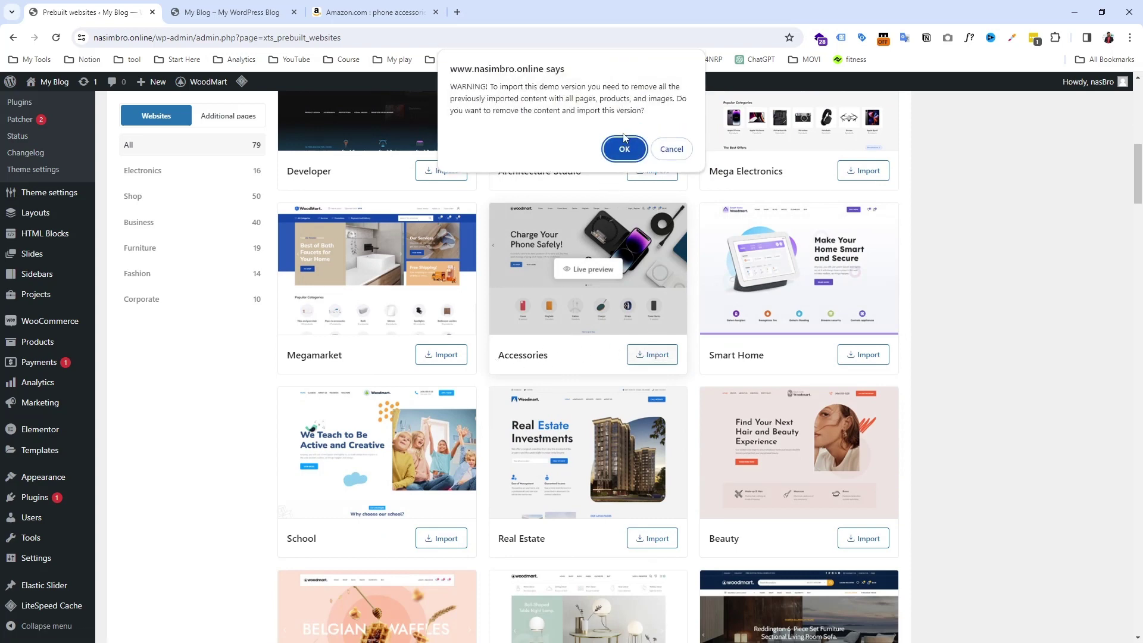
left_click(624, 147)
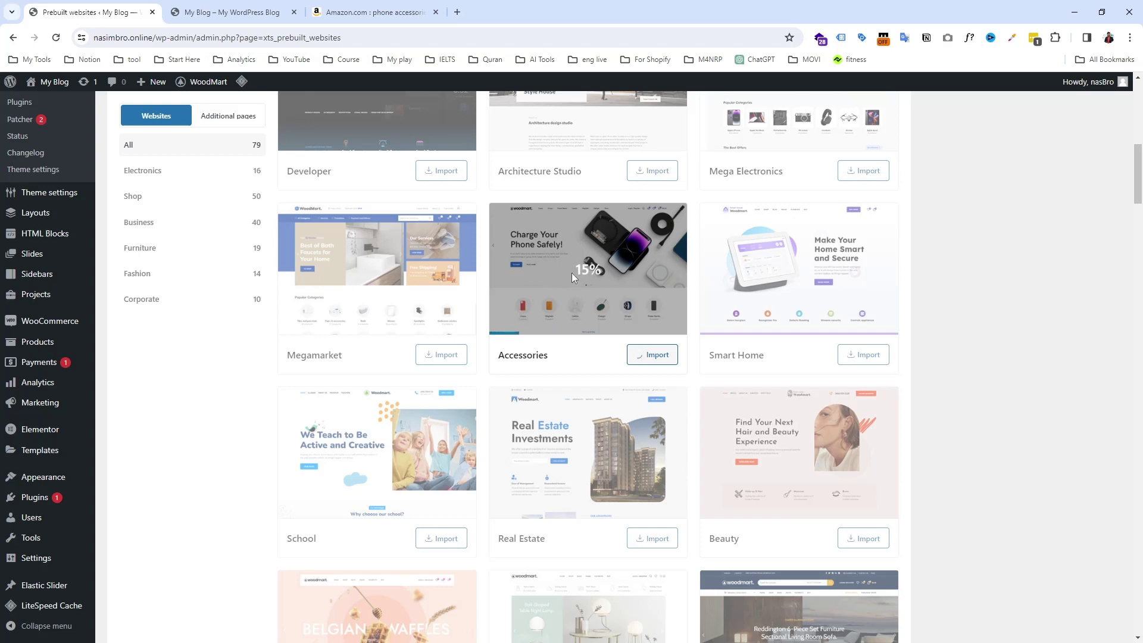
- Review the Amazon phone accessories results during the demo import, then return to the prebuilt websites to check its progress
left_click(382, 8)
scroll(625, 250, "up", 15)
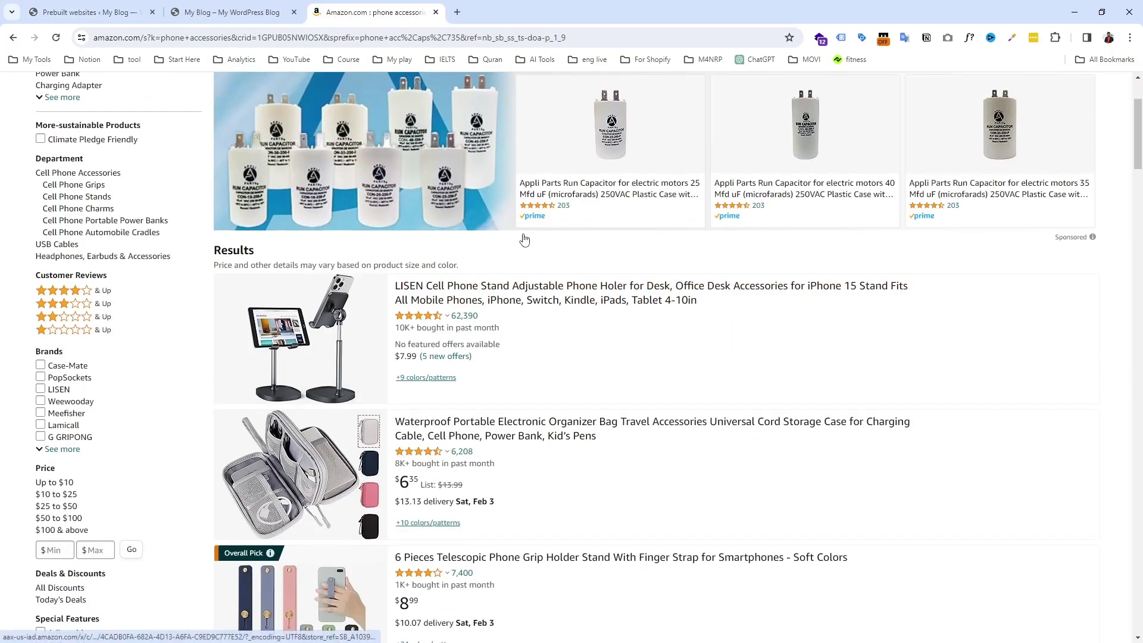
scroll(530, 244, "up", 3)
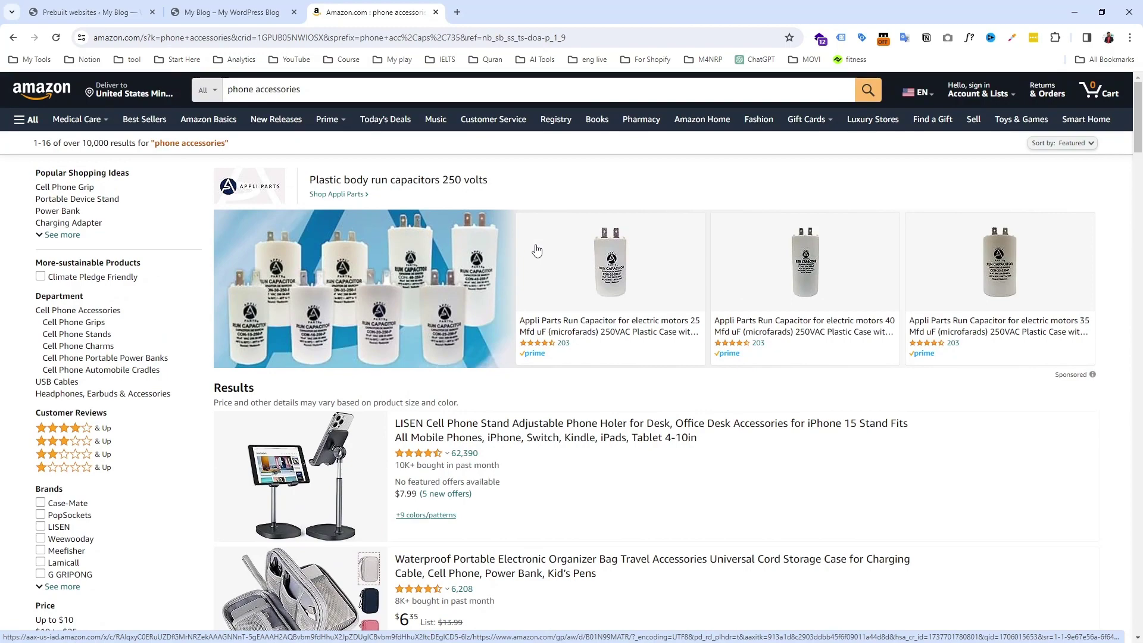
scroll(536, 246, "down", 10)
left_click(231, 9)
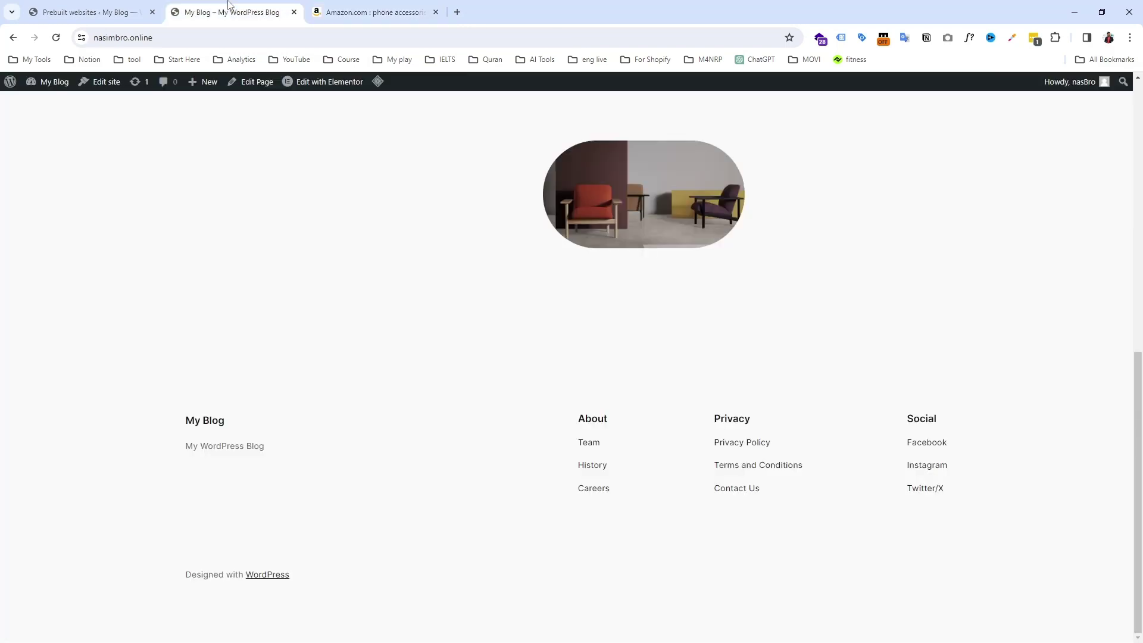
left_click(146, 8)
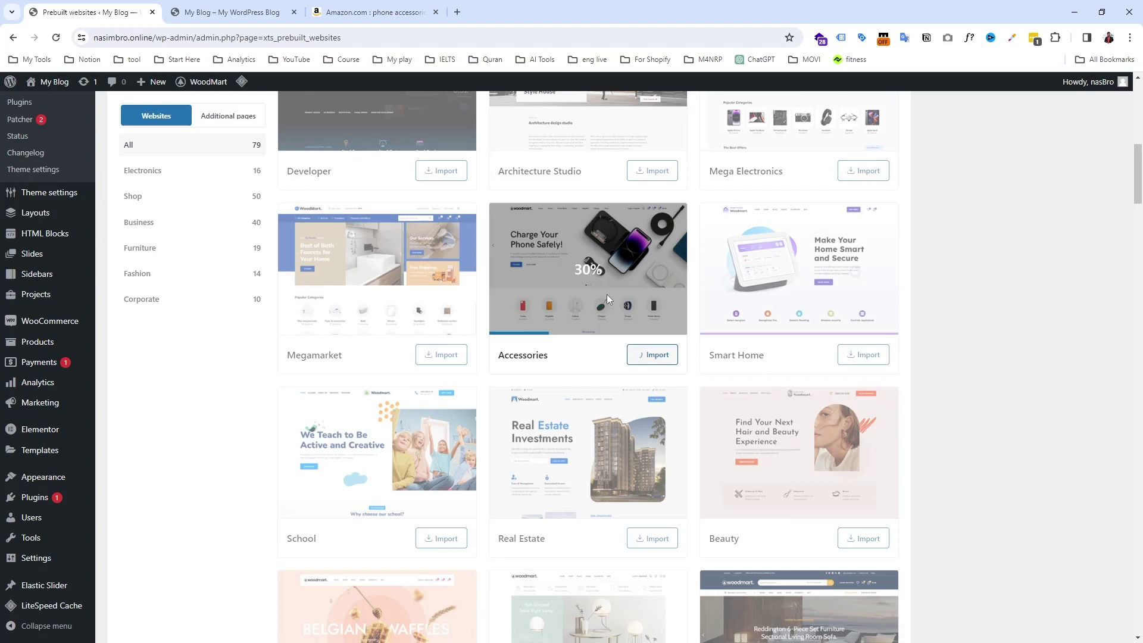
- From the Amazon results, open the silver OMOTON adjustable cell phone stand's product page and select its web address
left_click(268, 11)
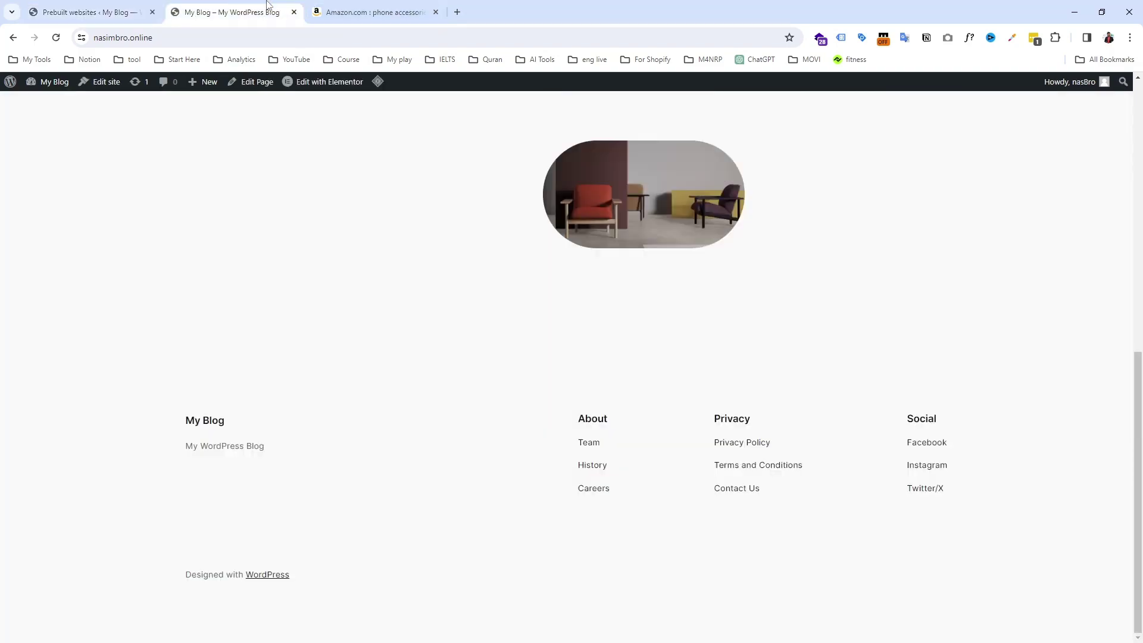
left_click(338, 14)
scroll(590, 355, "down", 5)
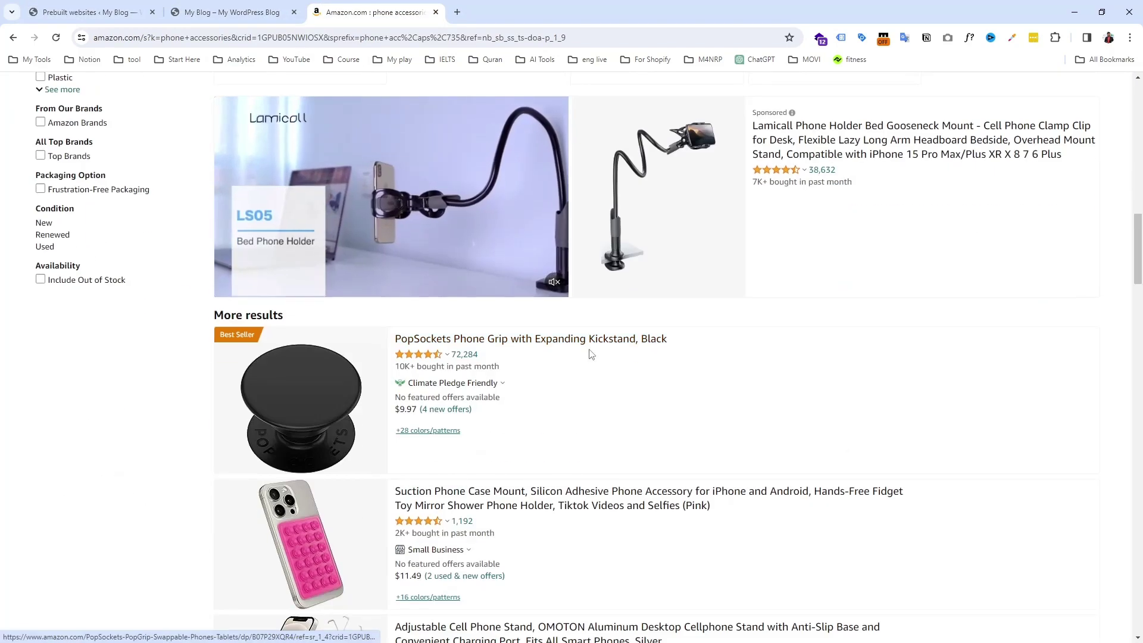
scroll(589, 355, "down", 5)
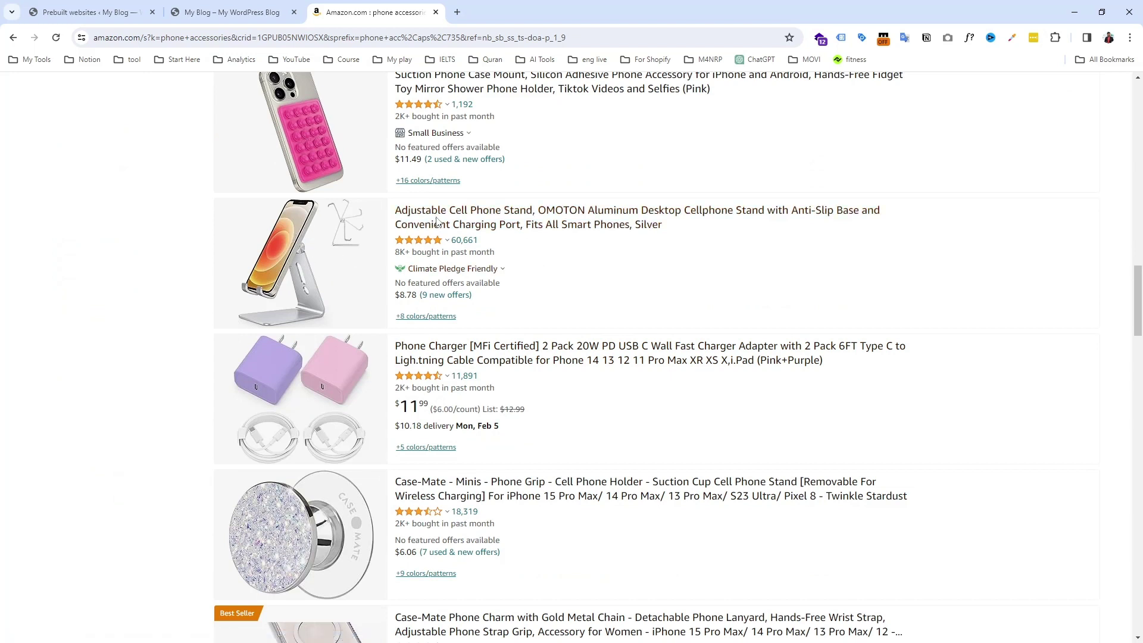
scroll(436, 221, "down", 2)
scroll(625, 114, "up", 1)
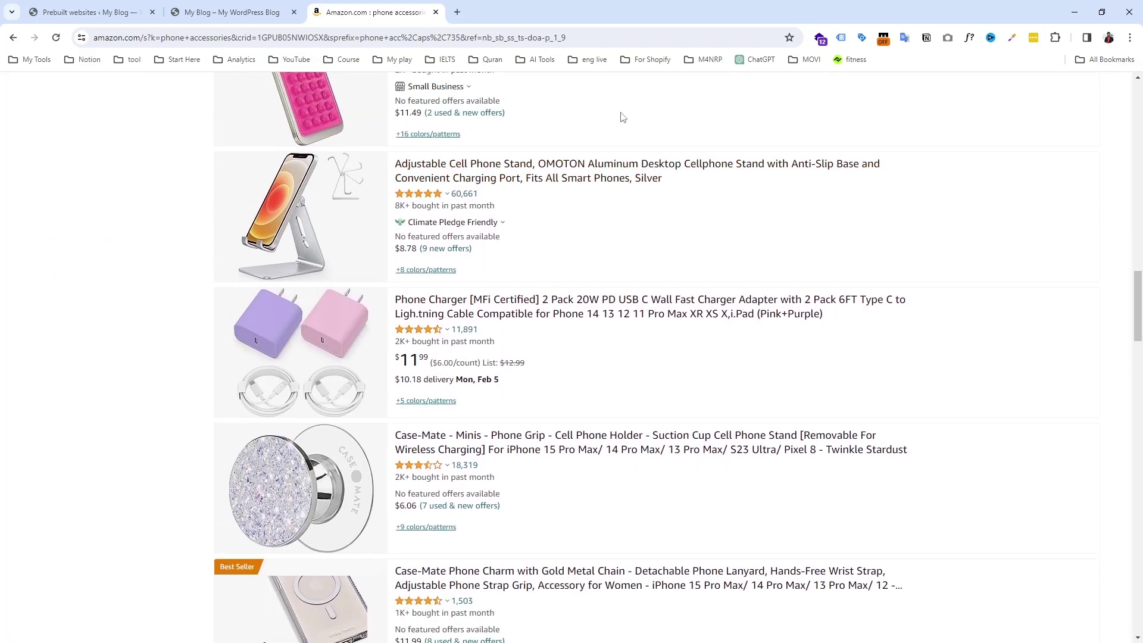
left_click(557, 170)
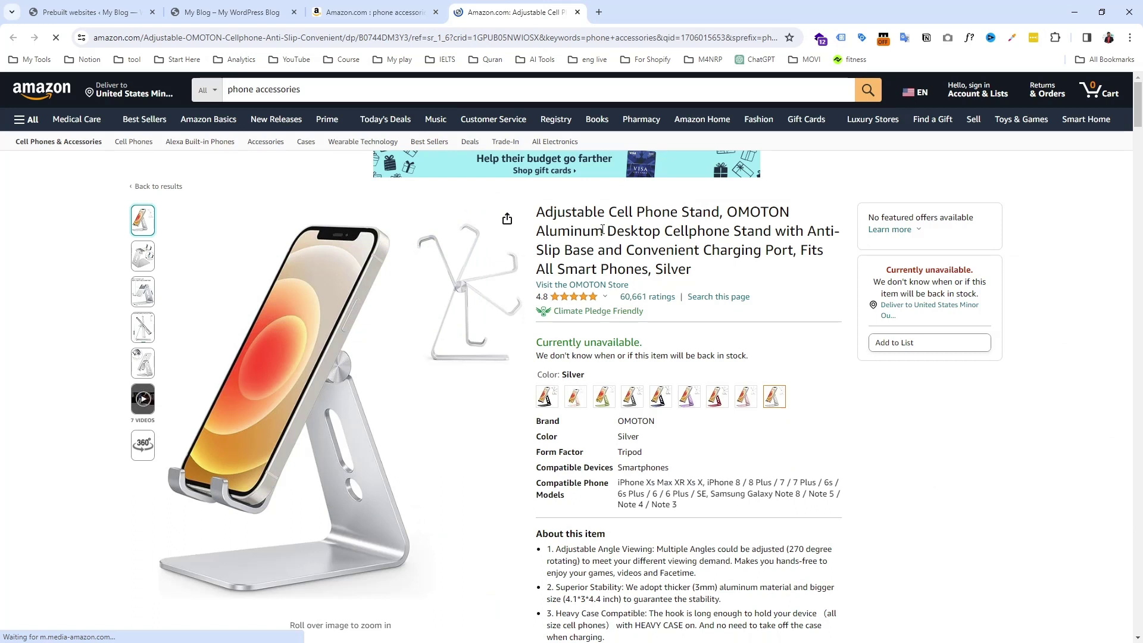
left_click(349, 37)
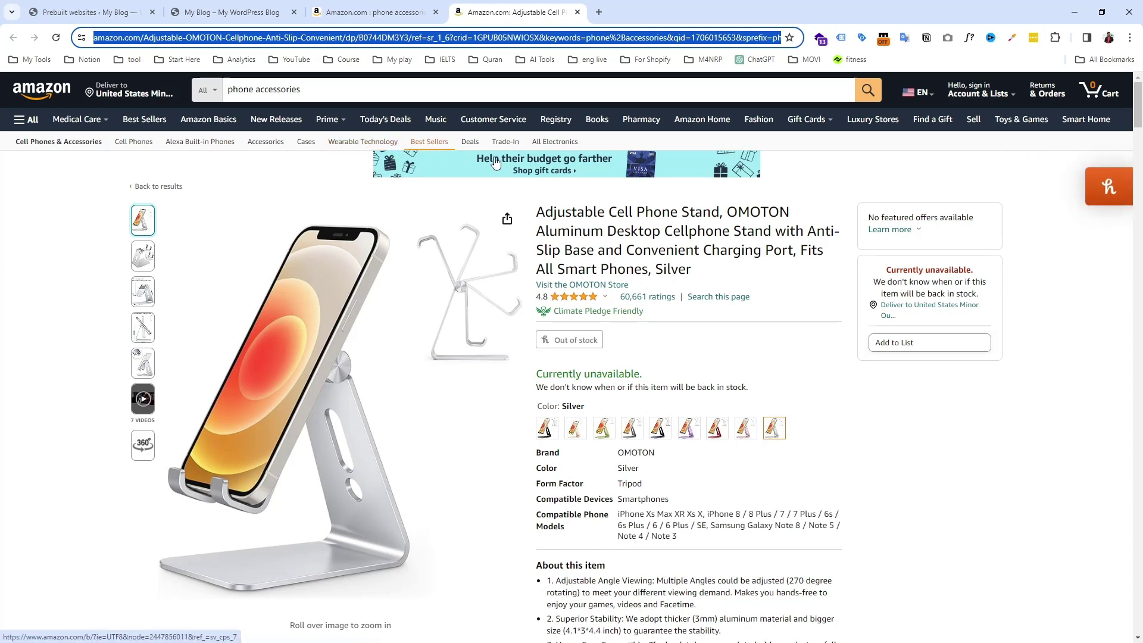
- Inspect the phone stand's full web address on Amazon, and return to the prebuilt websites to check the Accessories import progress
double_click(191, 37)
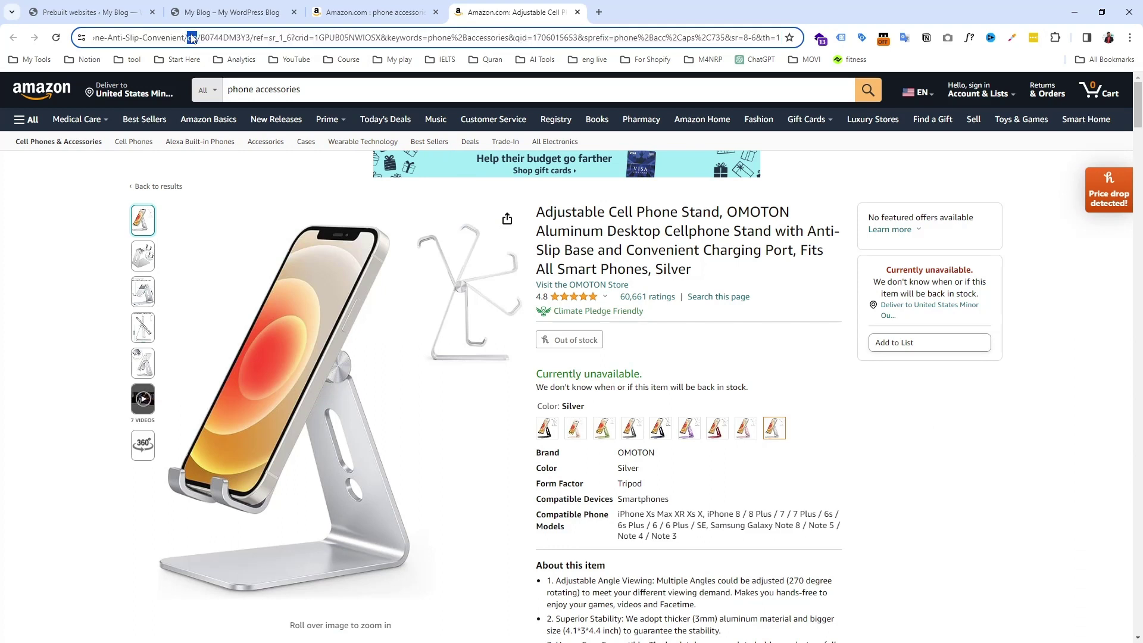
left_click(192, 37)
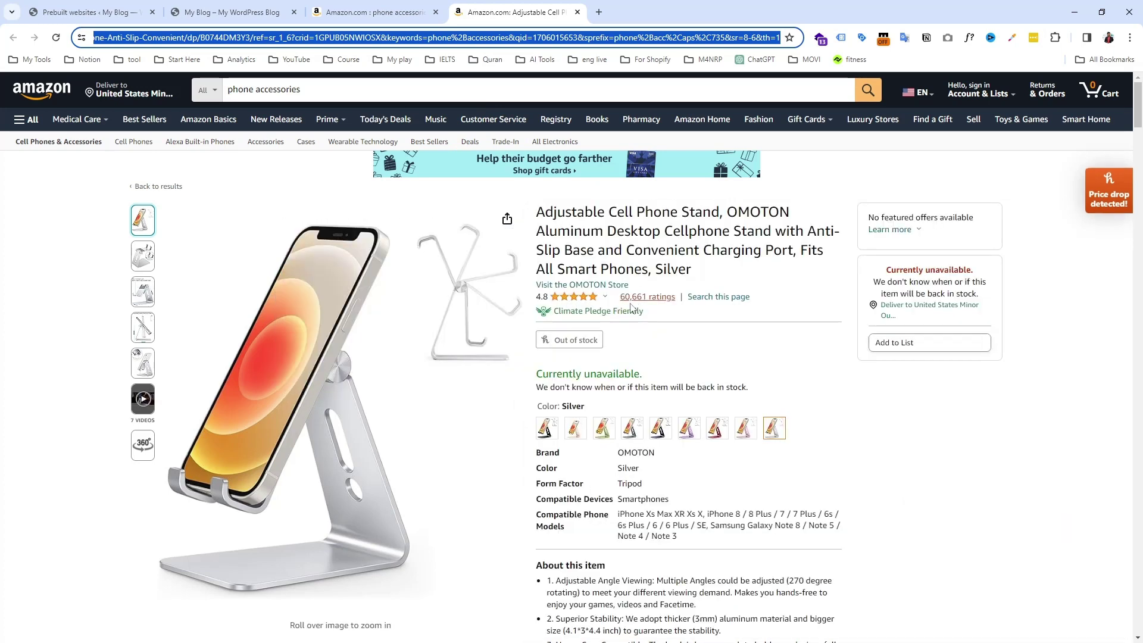
scroll(639, 271, "down", 1)
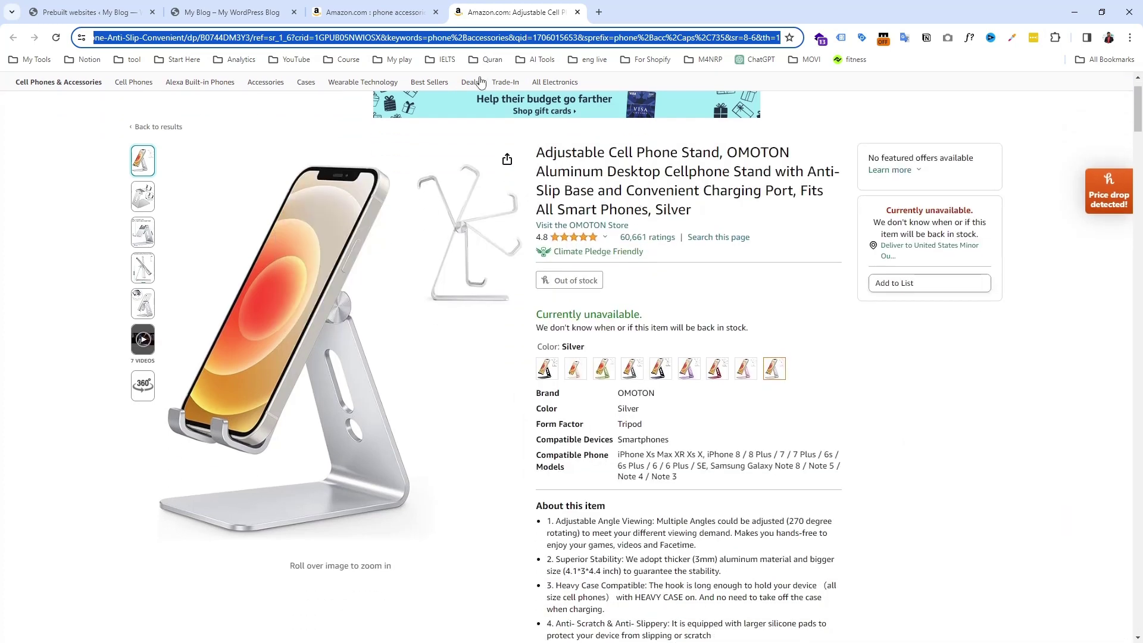
left_click(412, 6)
left_click(275, 6)
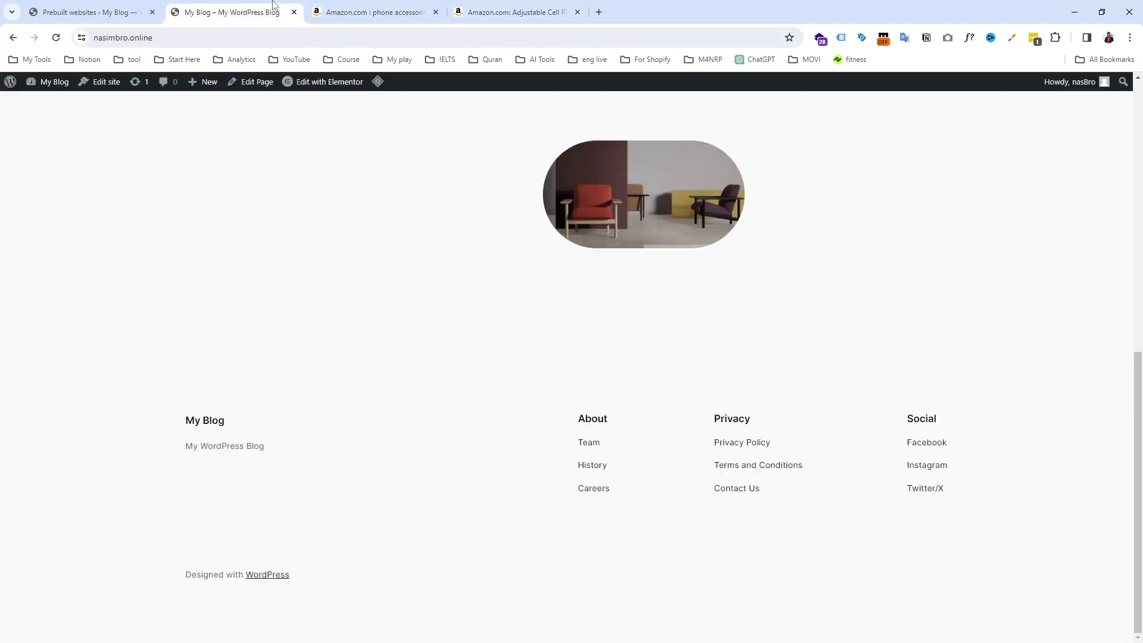
left_click(109, 6)
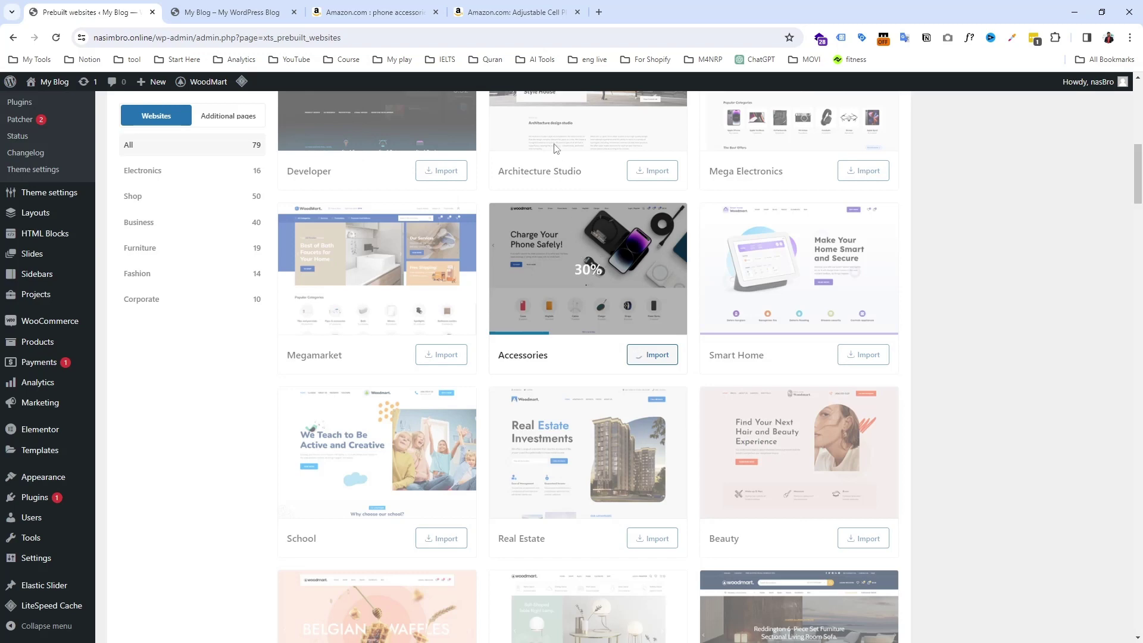
- Browse further down the Amazon phone accessories results, and return to the prebuilt websites to check the demo import
left_click(522, 7)
left_click(351, 7)
scroll(441, 310, "down", 10)
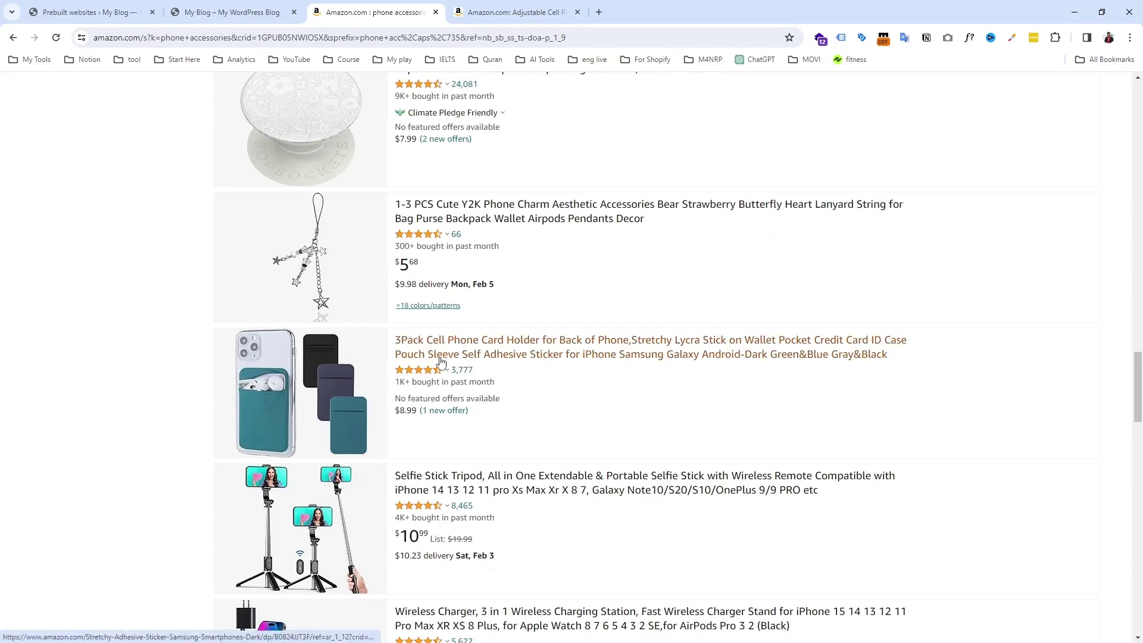
scroll(438, 354, "down", 7)
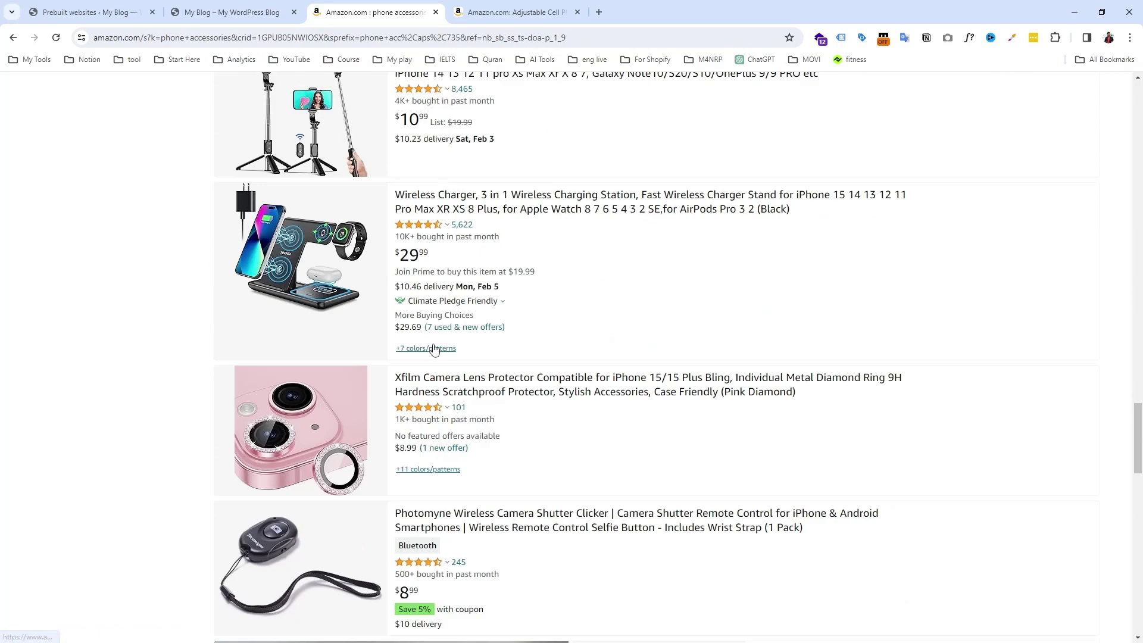
scroll(432, 342, "down", 5)
scroll(419, 417, "up", 4)
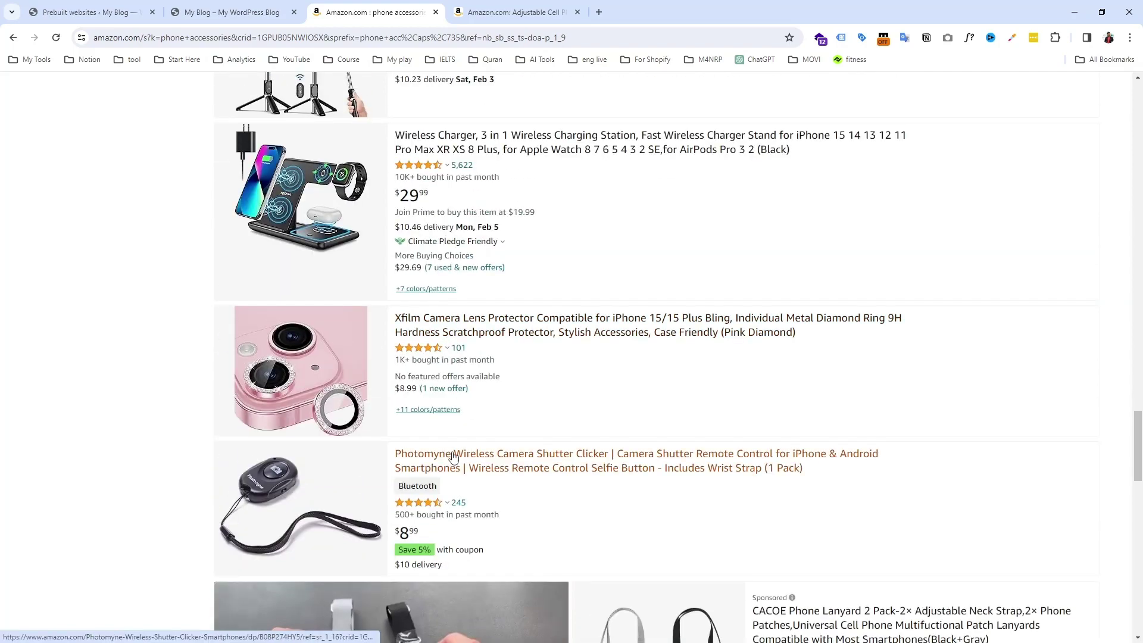
key("ctrl+1")
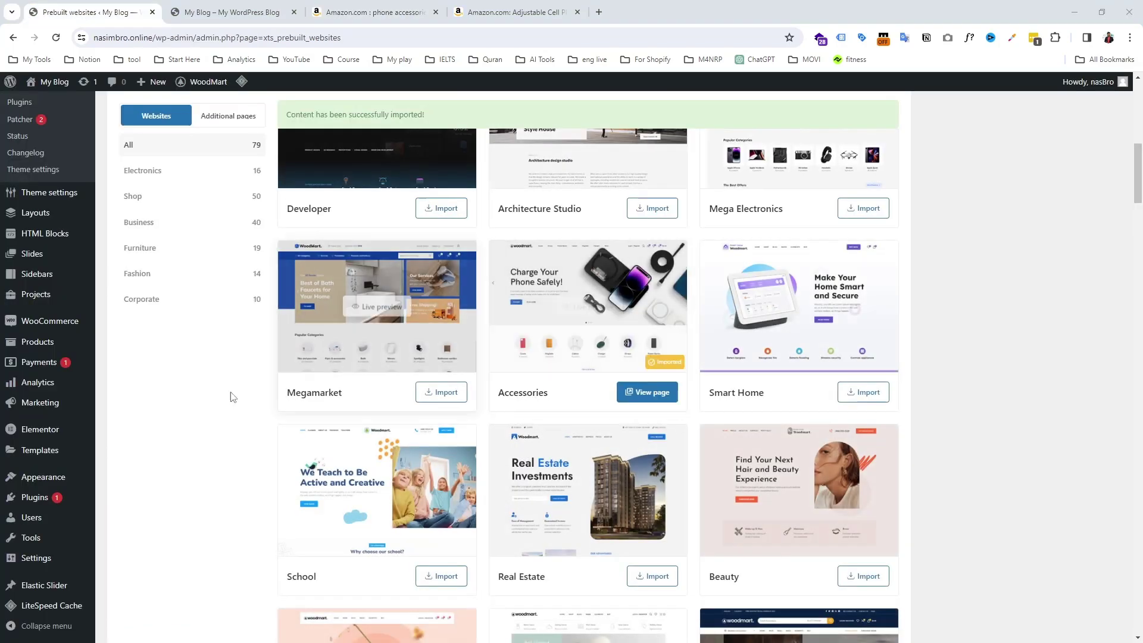
- Preview WoodMart's live Accessories demo down to its New Arrivals section, and go back to the prebuilt websites
mouse_move(583, 314)
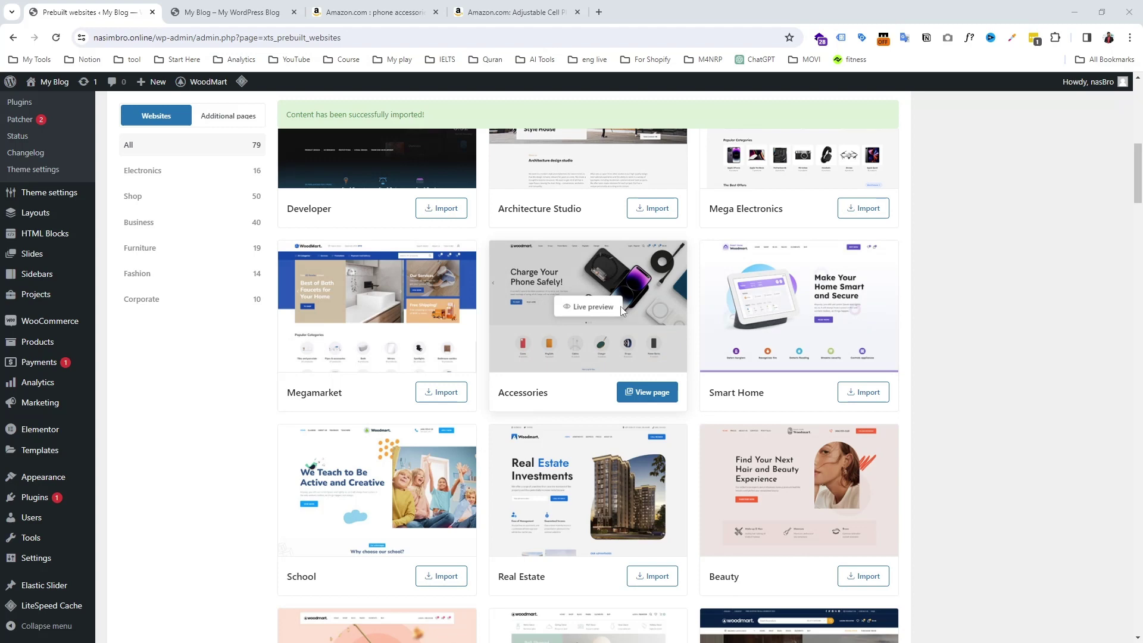
left_click(583, 307)
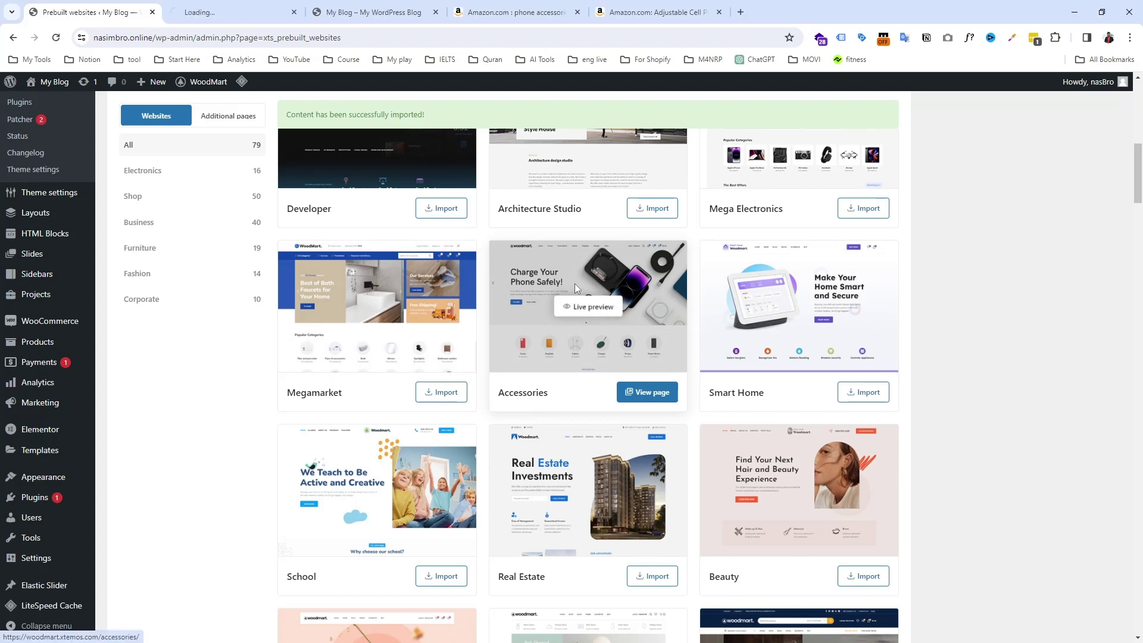
left_click(217, 6)
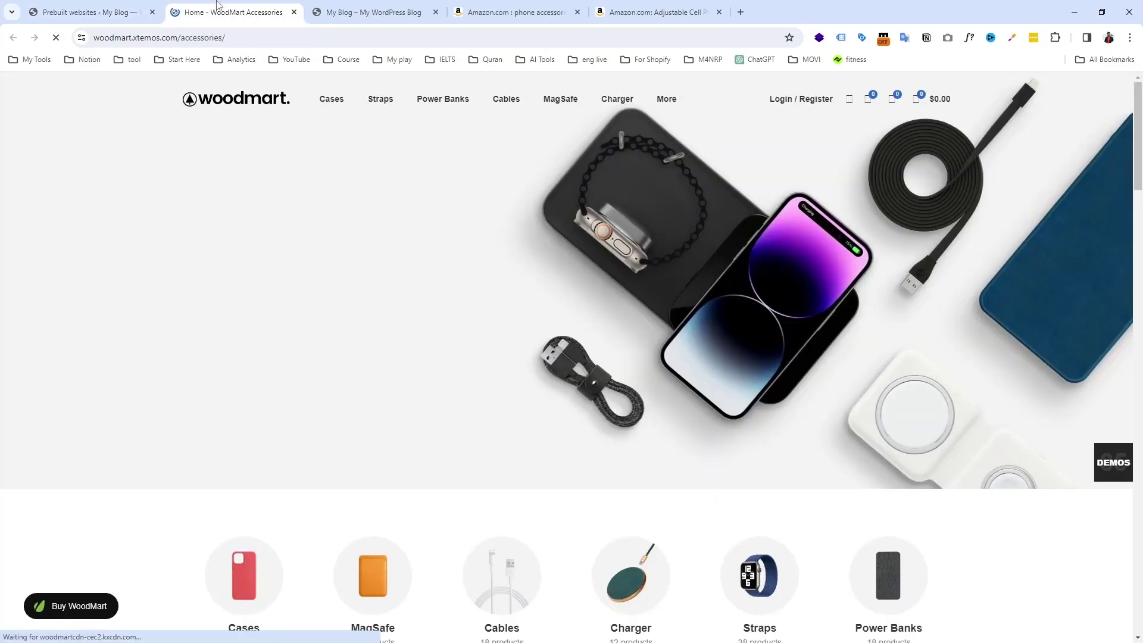
scroll(351, 246, "down", 5)
scroll(351, 247, "down", 5)
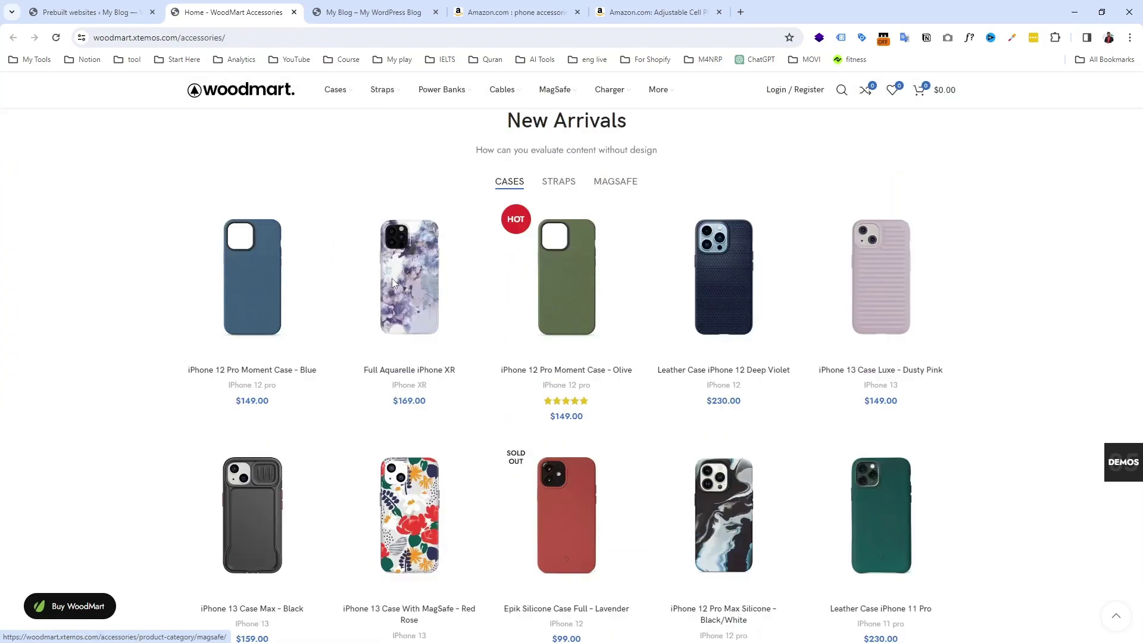
left_click(812, 223)
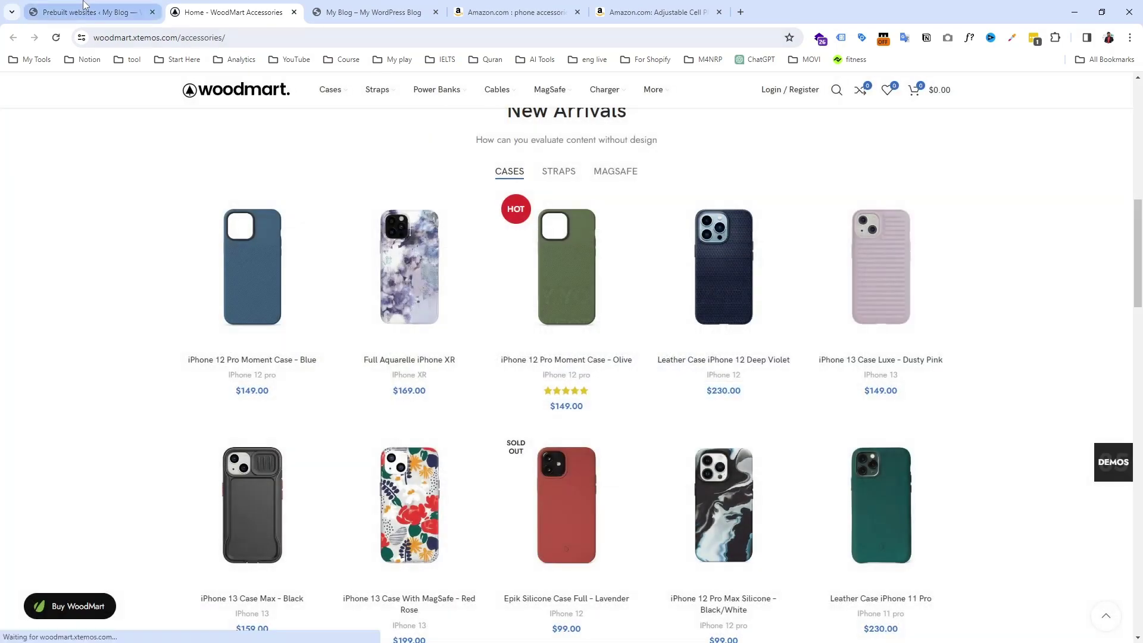
left_click(99, 7)
- Open the blog's own page for the imported Accessories demo and close the WoodMart demo preview
mouse_move(592, 356)
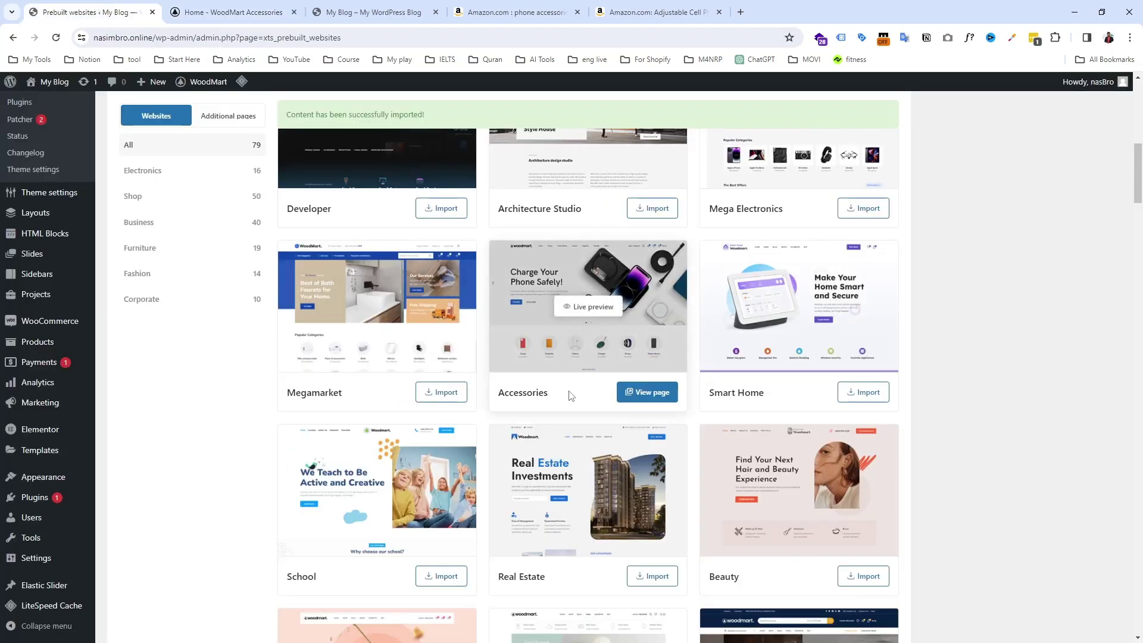
left_click(637, 394)
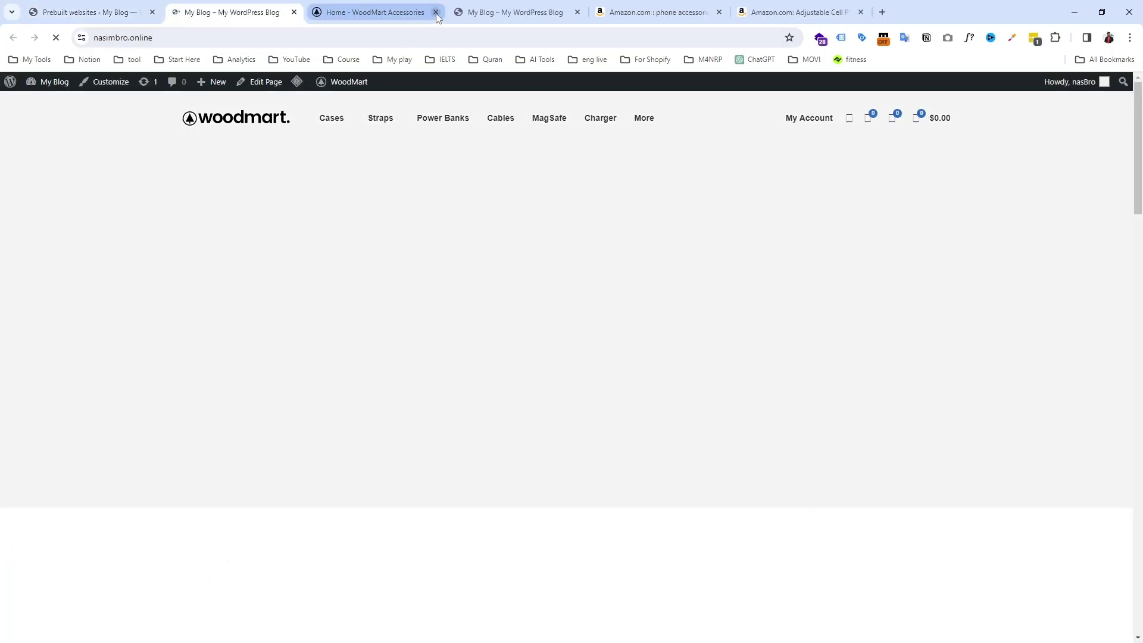
left_click(435, 12)
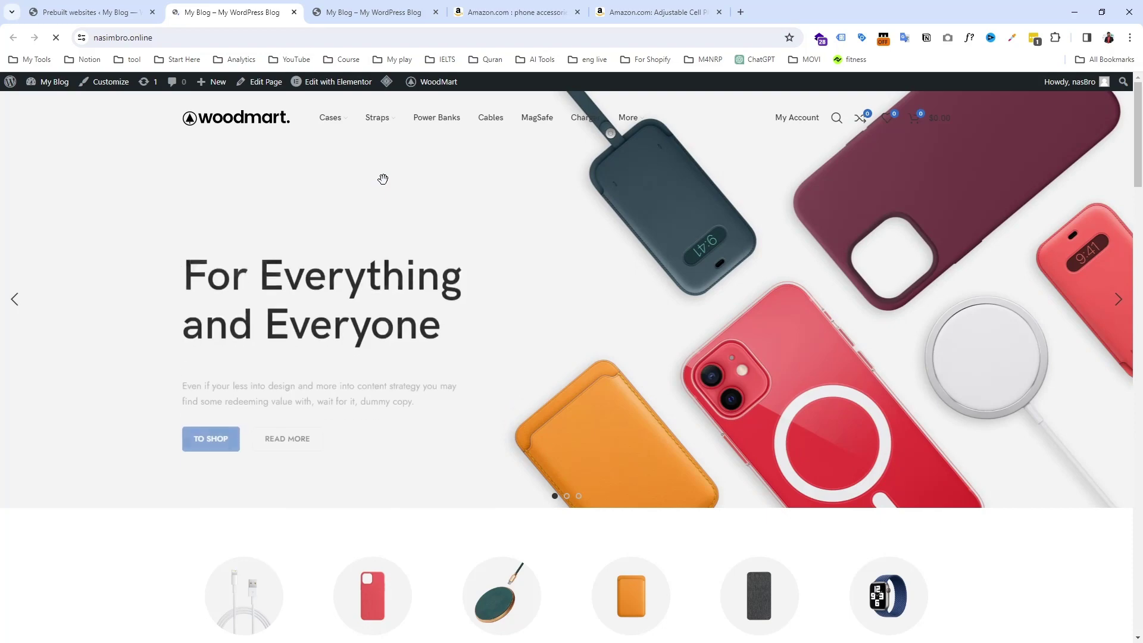
- Examine the imported home page's header, product categories, New Arrivals, promotional banners, popular products and blog articles
scroll(433, 272, "down", 20)
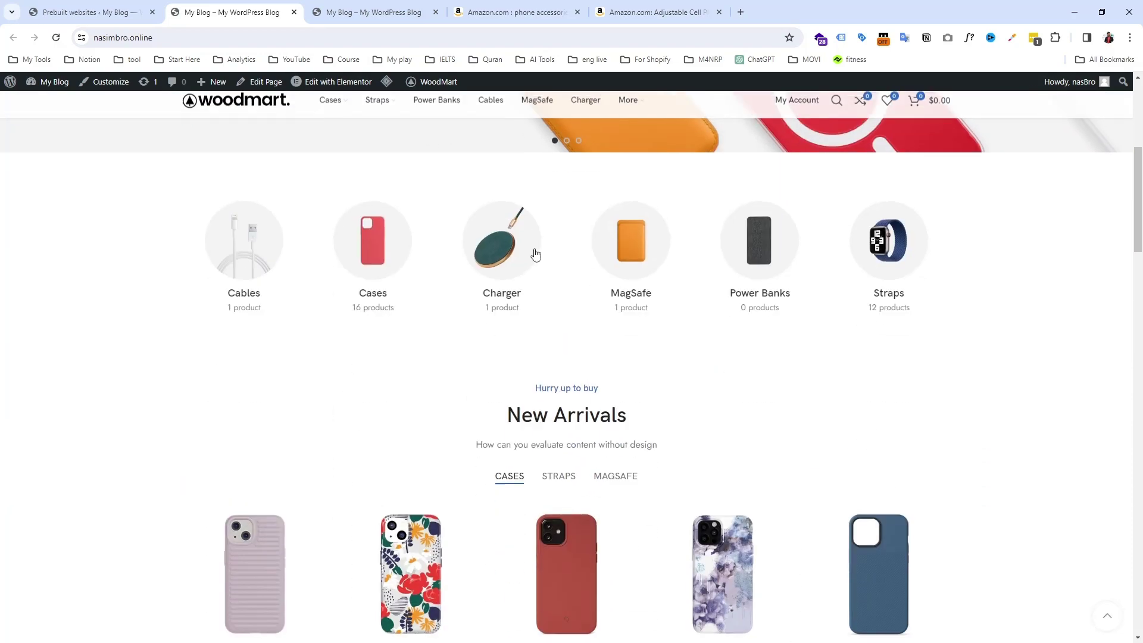
scroll(518, 242, "down", 12)
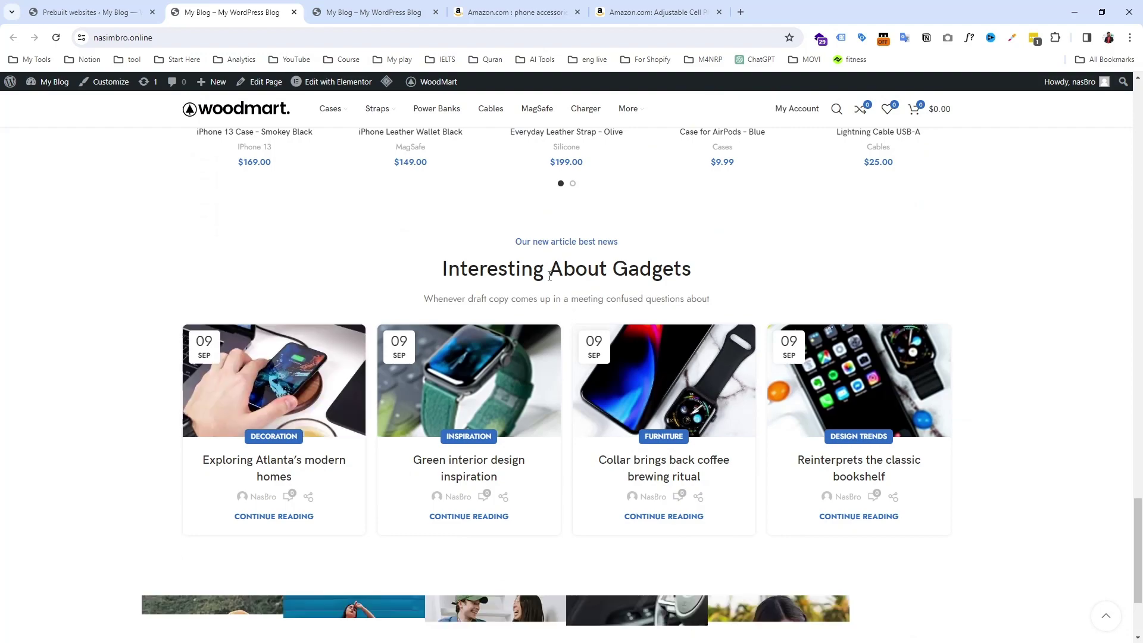
scroll(549, 275, "down", 3)
scroll(431, 215, "up", 5)
scroll(430, 216, "up", 20)
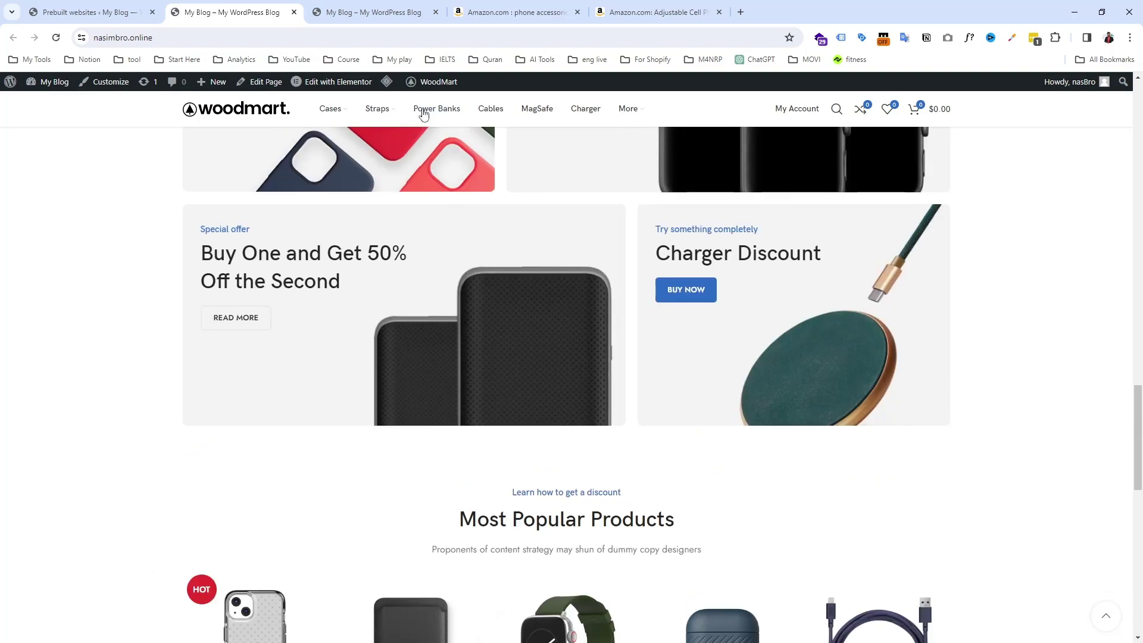
scroll(445, 230, "up", 15)
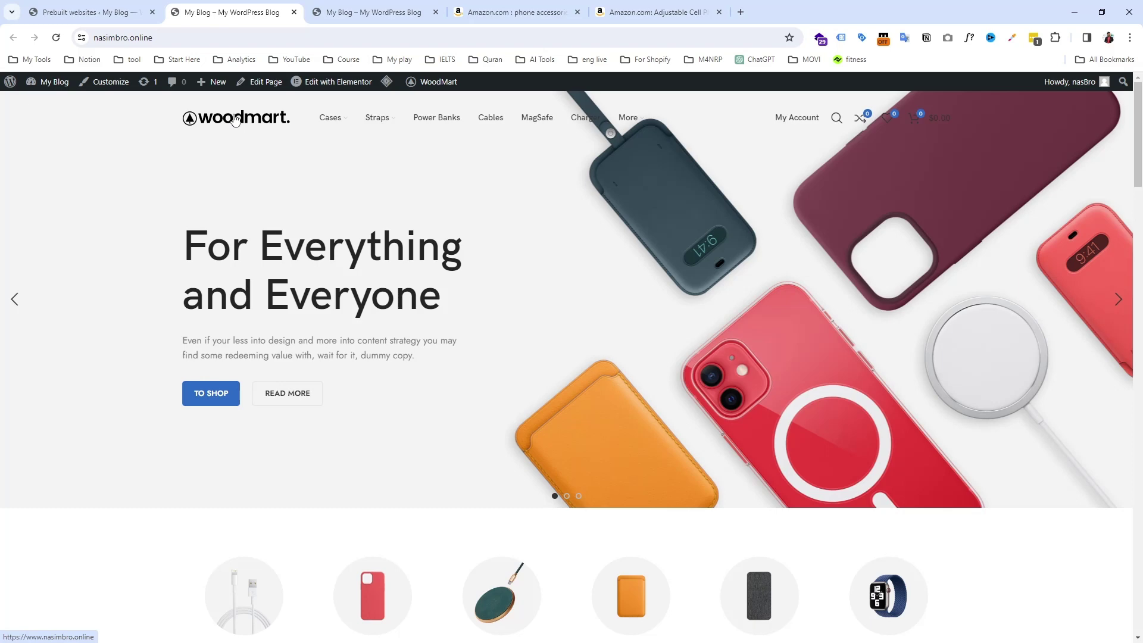
scroll(260, 135, "down", 8)
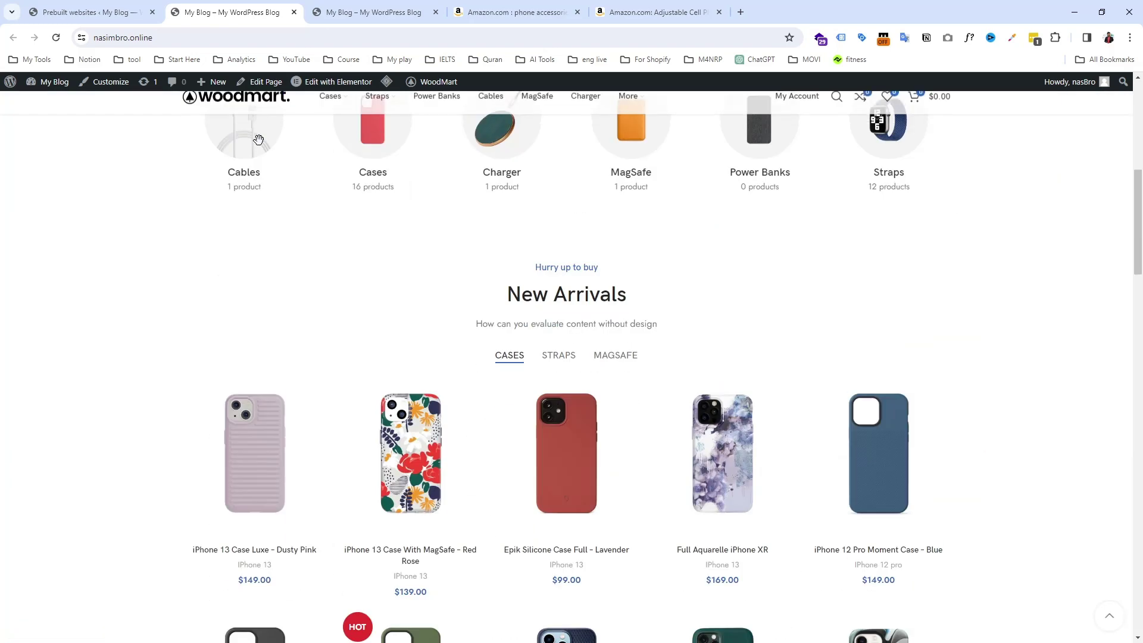
scroll(401, 393, "down", 5)
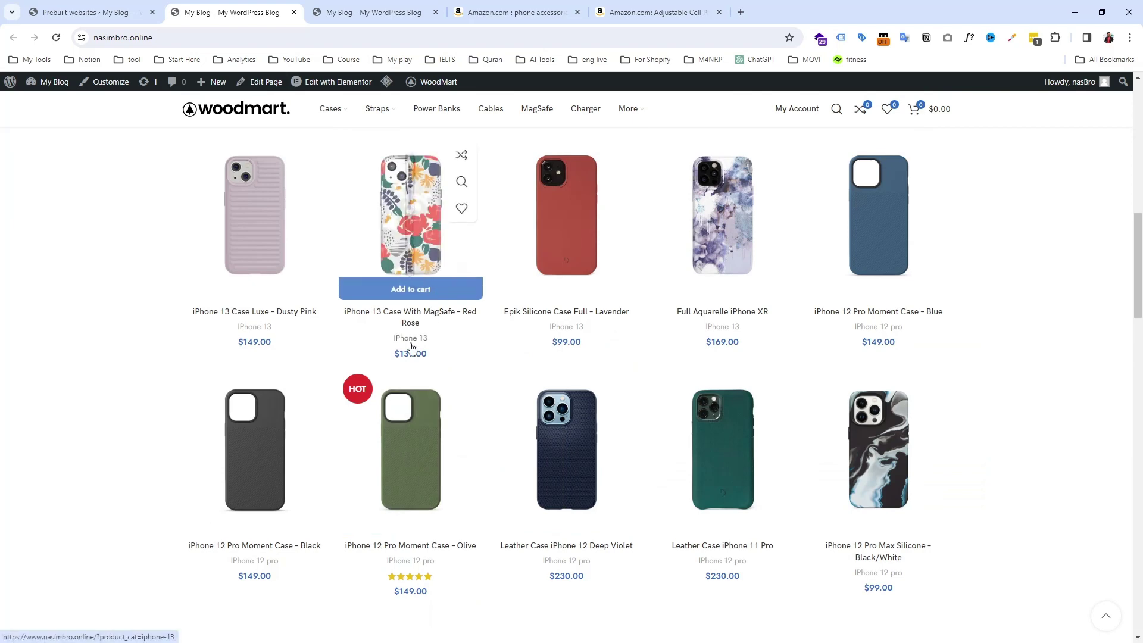
scroll(411, 333, "down", 2)
- Return to the WordPress admin and open the list of all products
left_click(67, 10)
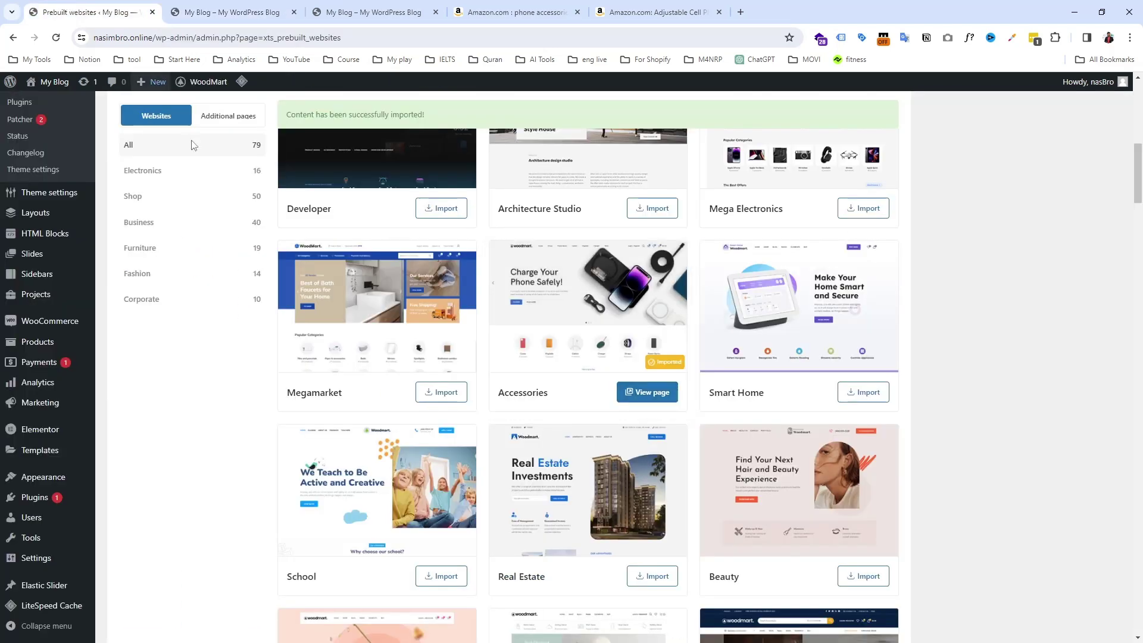
scroll(71, 357, "up", 4)
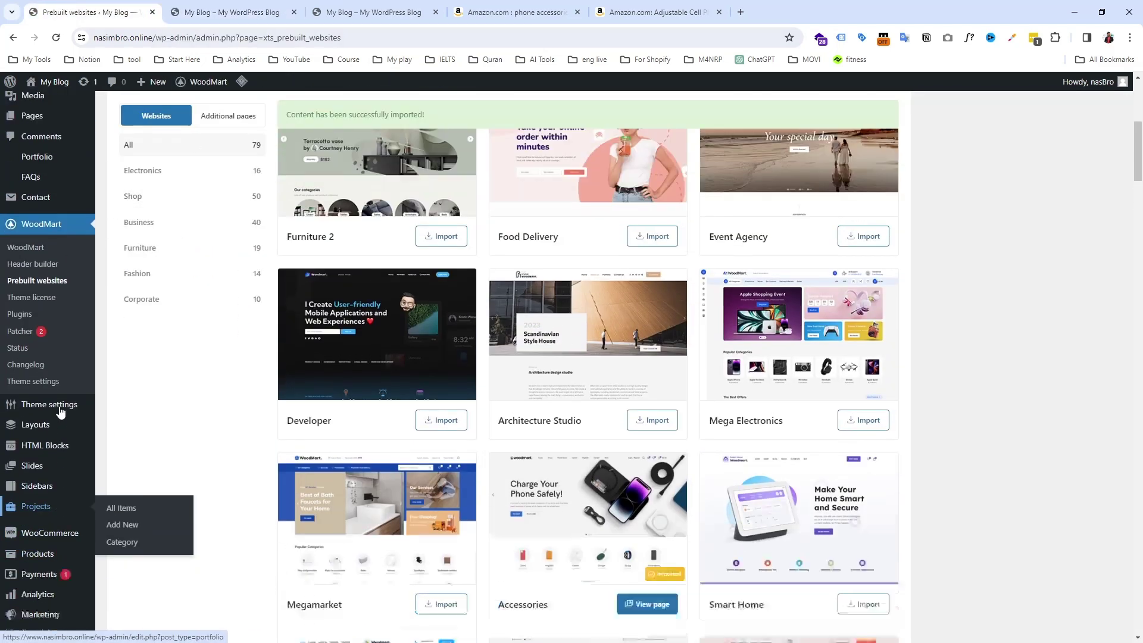
scroll(55, 294, "up", 2)
scroll(52, 333, "down", 4)
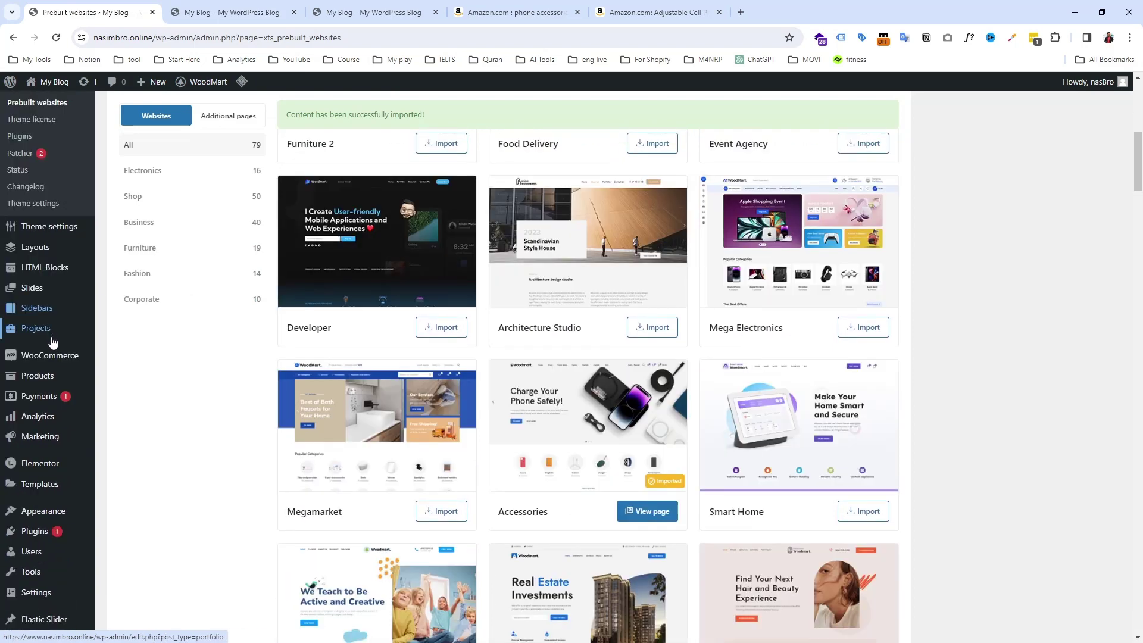
left_click(43, 380)
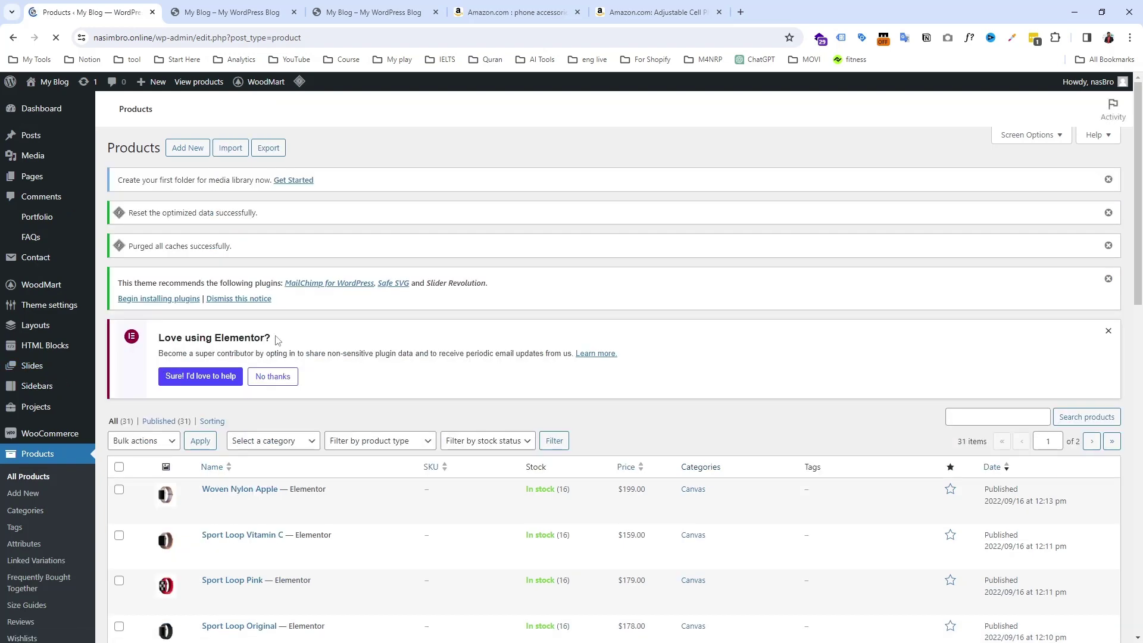
- Look through the first page of the product list, examining the imported demo products with their prices and categories
scroll(276, 339, "down", 5)
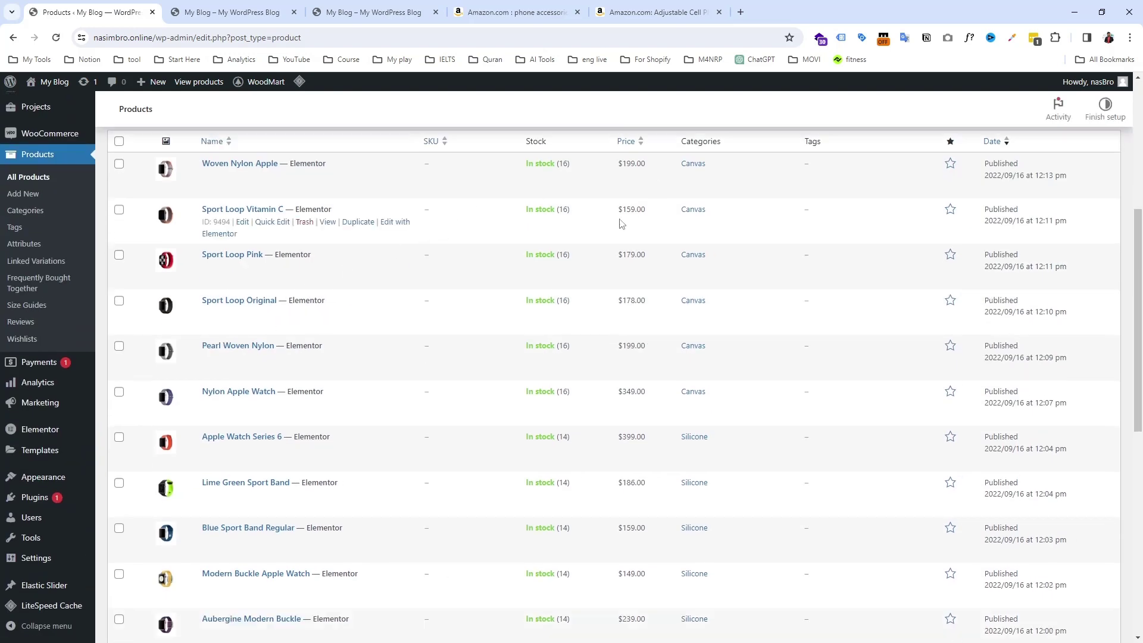
scroll(631, 250, "up", 2)
scroll(649, 275, "up", 1)
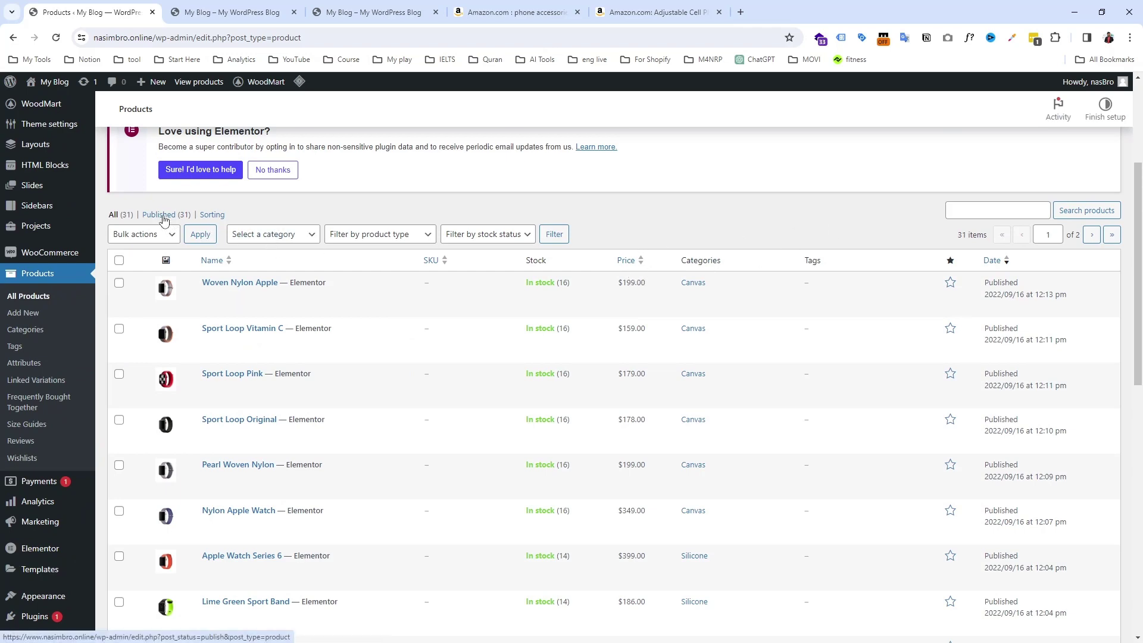
scroll(171, 226, "up", 3)
scroll(189, 429, "down", 8)
scroll(189, 429, "down", 5)
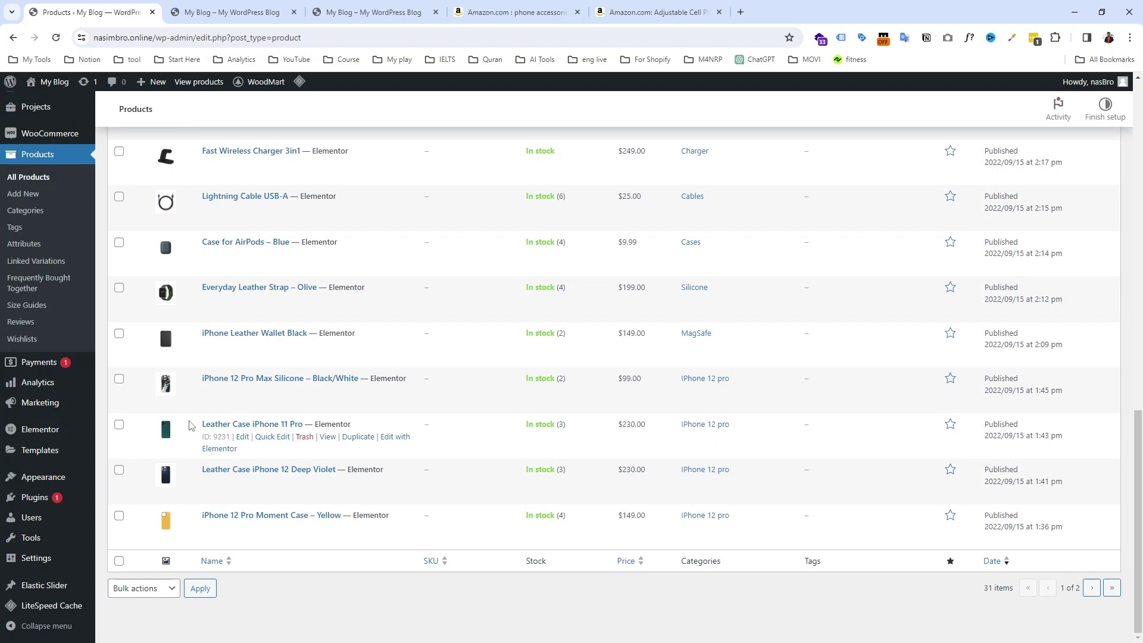
scroll(266, 360, "up", 12)
scroll(265, 359, "up", 3)
scroll(267, 357, "down", 15)
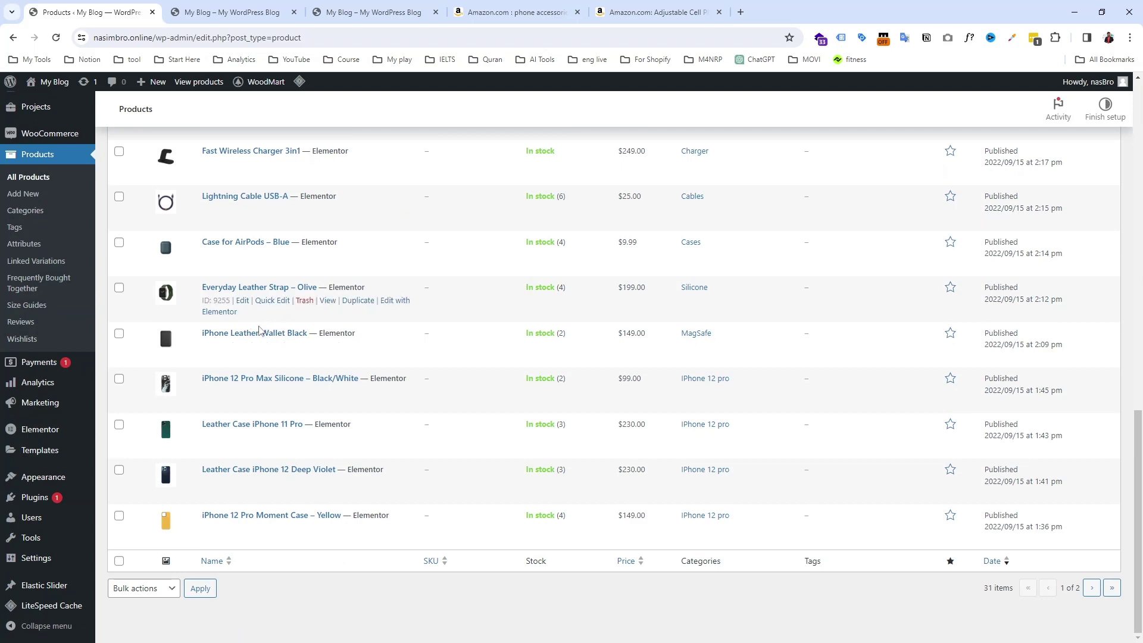
- Open the "iPhone 12 Pro Moment Case – Yellow" product for editing and review its product data, image, gallery and categories
left_click(215, 517)
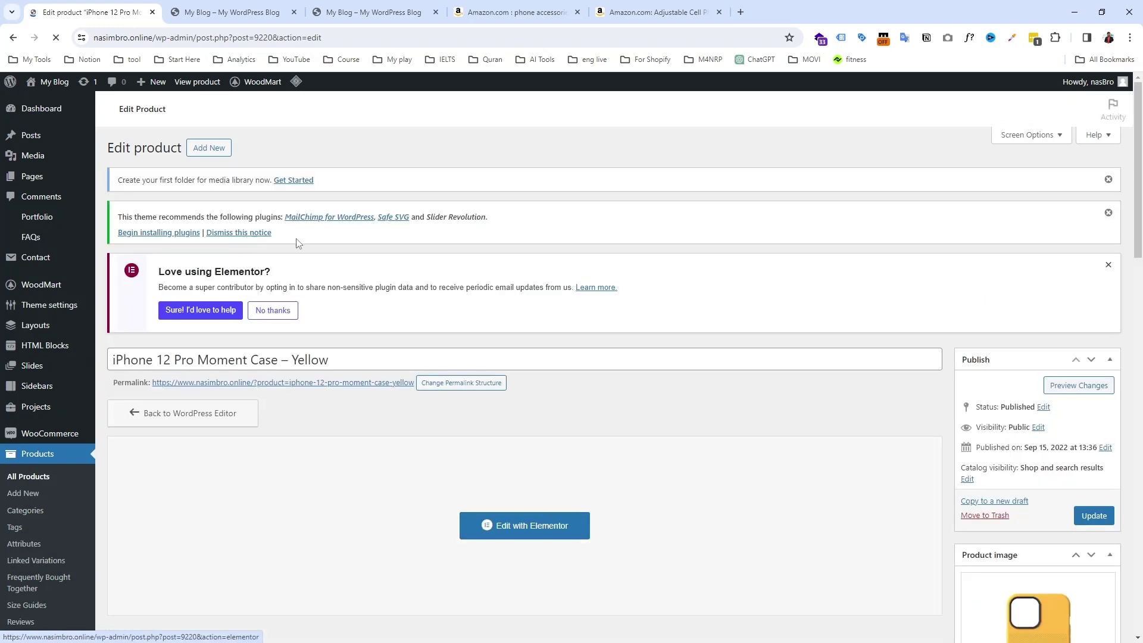
scroll(276, 327, "down", 5)
scroll(773, 298, "down", 2)
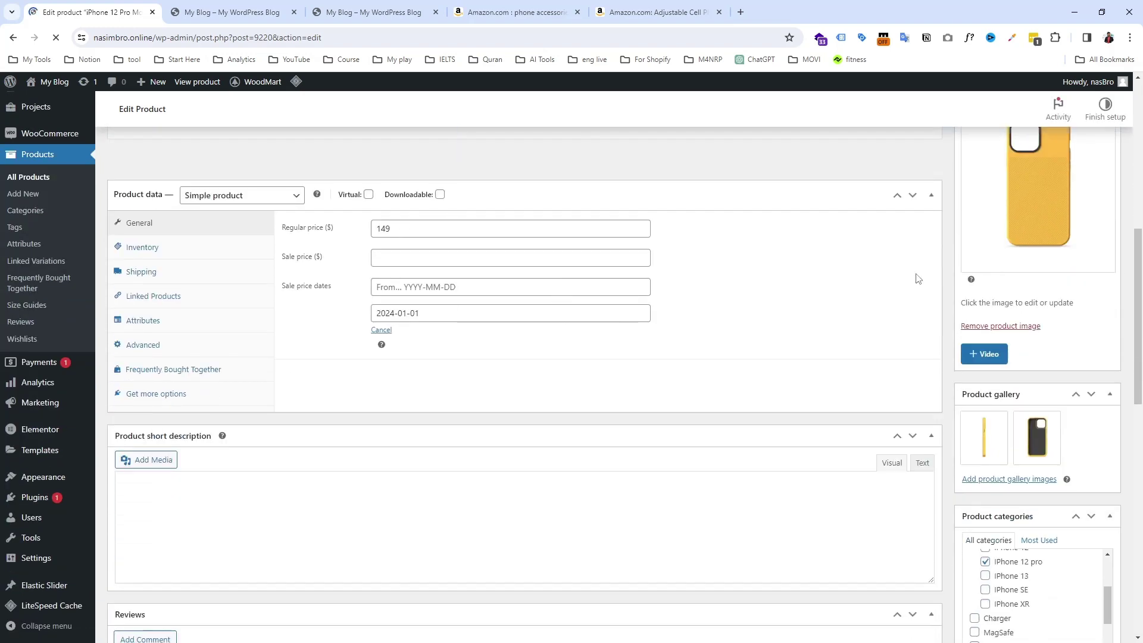
scroll(500, 277, "up", 6)
scroll(500, 277, "up", 2)
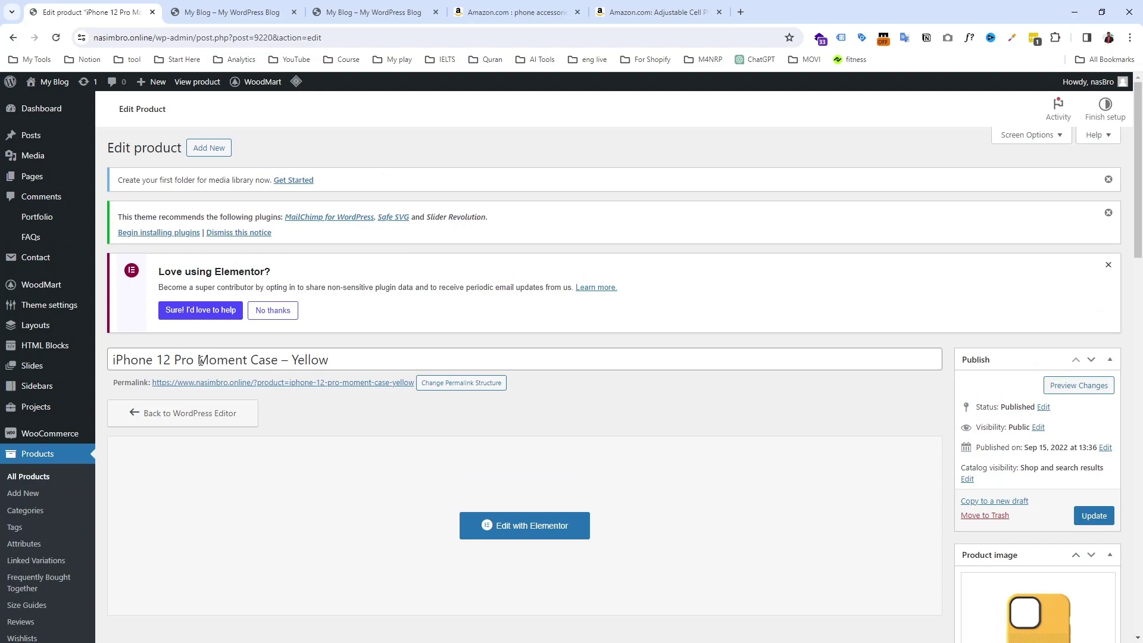
- Copy the product's title and search Amazon for "iPhone 12 Pro Moment Case – Yellow" in place of the phone accessories search
triple_click(201, 364)
right_click(201, 363)
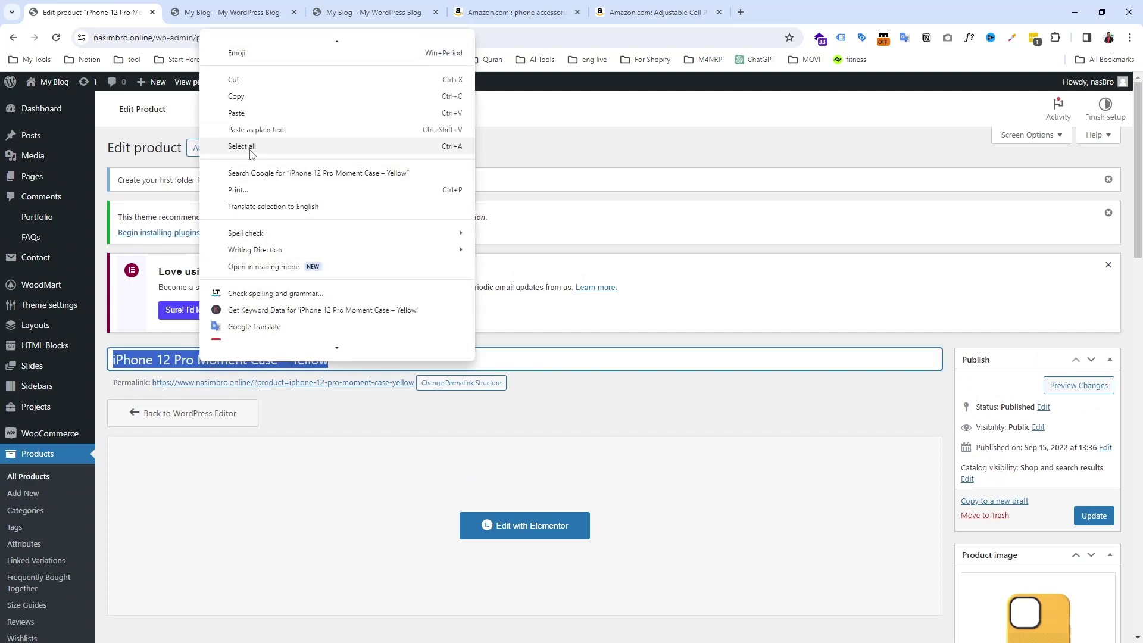
left_click(248, 102)
left_click(515, 12)
scroll(503, 244, "down", 10)
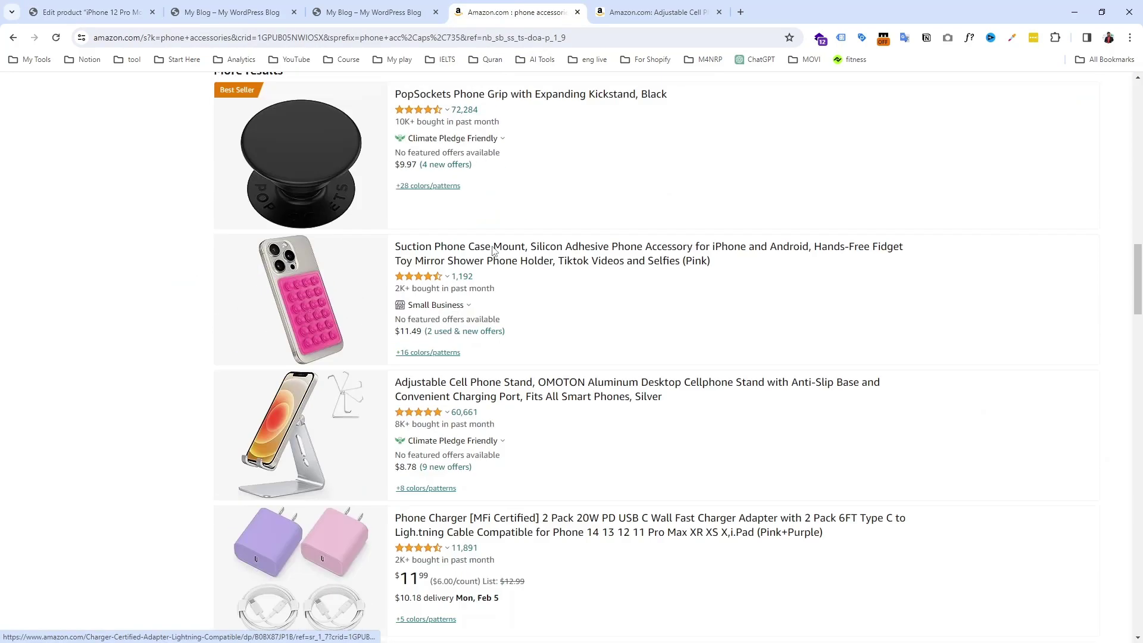
scroll(503, 244, "up", 15)
left_click(370, 88)
triple_click(369, 88)
right_click(370, 89)
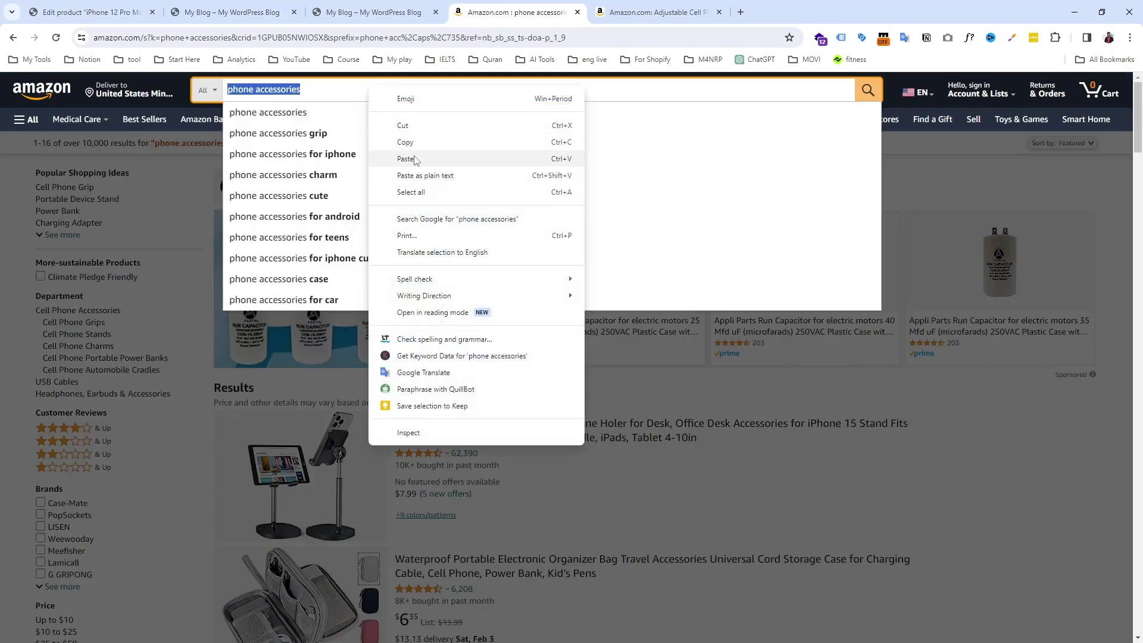
left_click(410, 157)
key("Return")
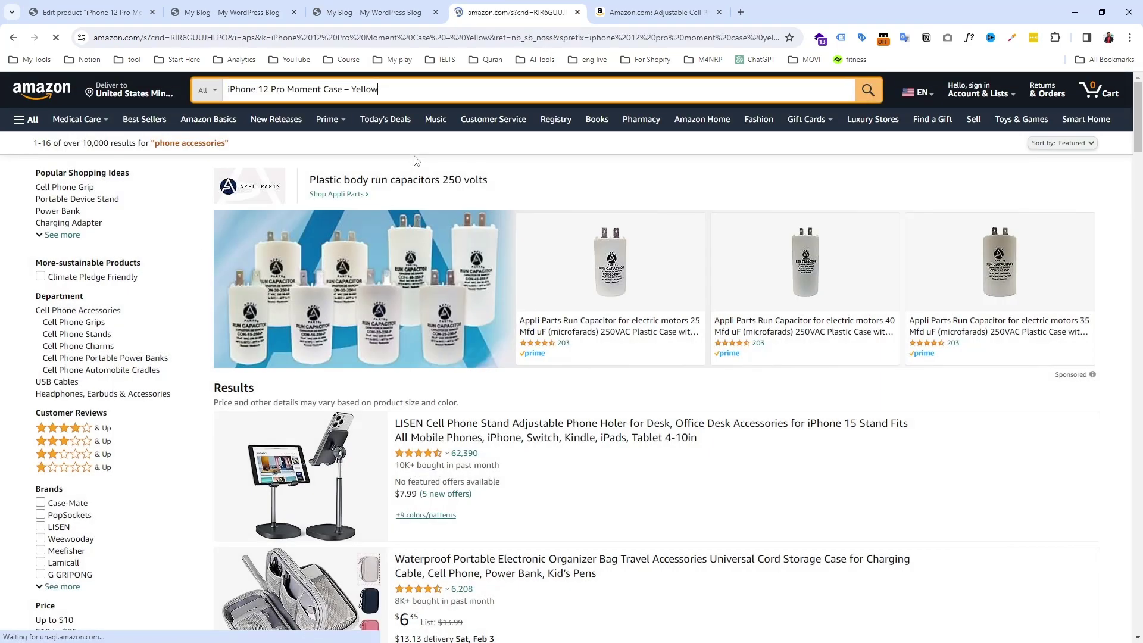
- Look through the Amazon results for a similar case, and return to the product editor to check the product's data, image and categories
scroll(473, 218, "down", 8)
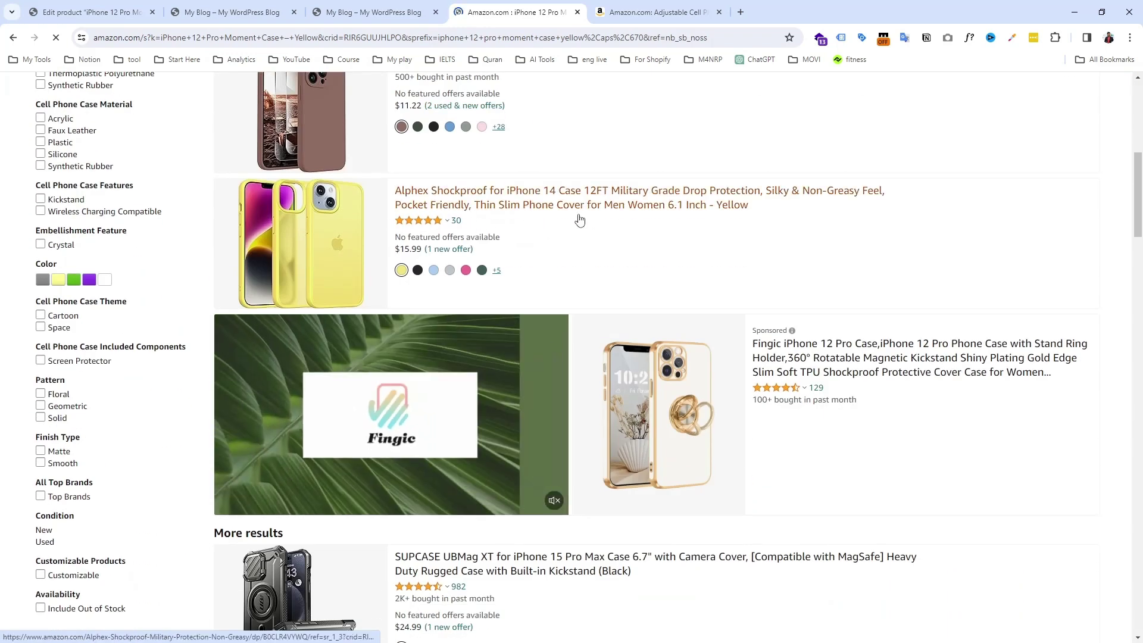
left_click(232, 12)
left_click(90, 12)
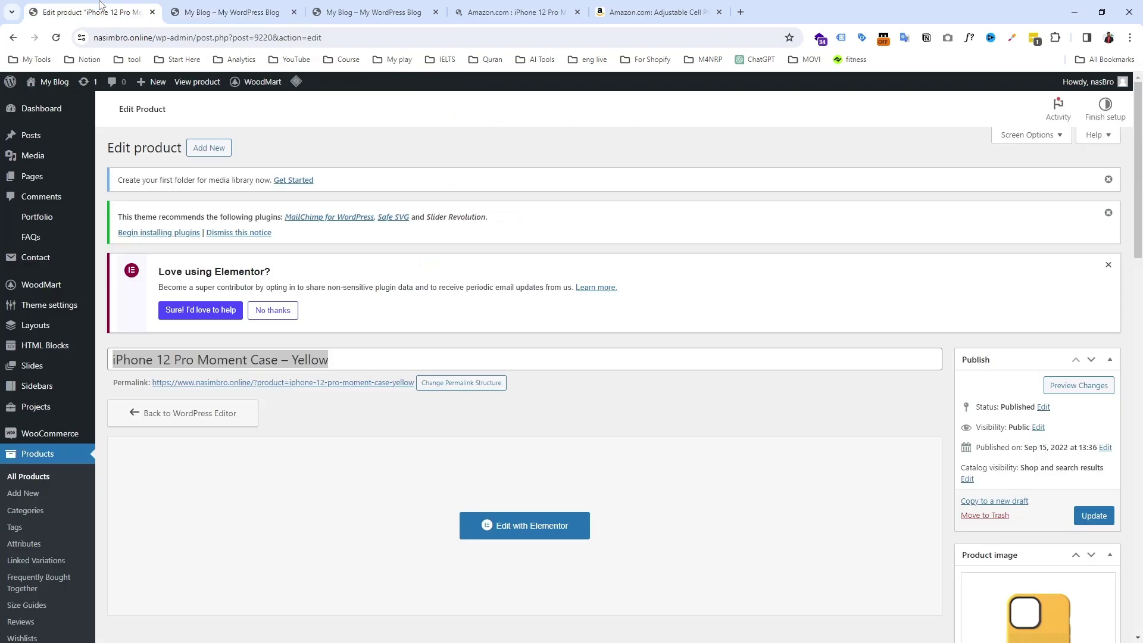
scroll(1049, 469, "down", 9)
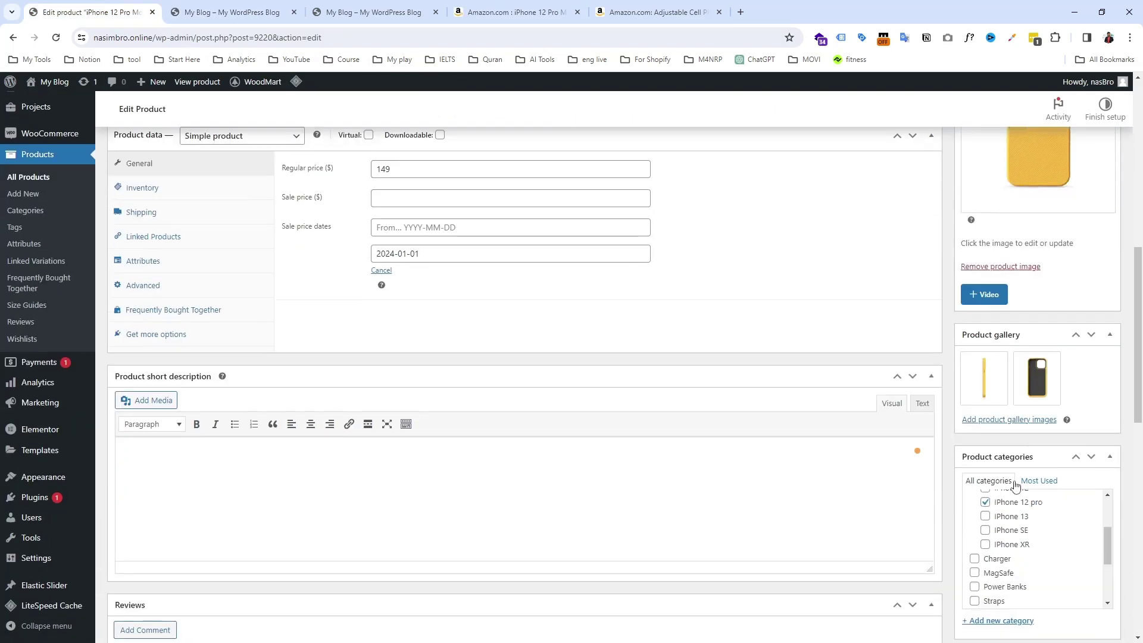
scroll(1050, 467, "up", 1)
scroll(1050, 467, "up", 3)
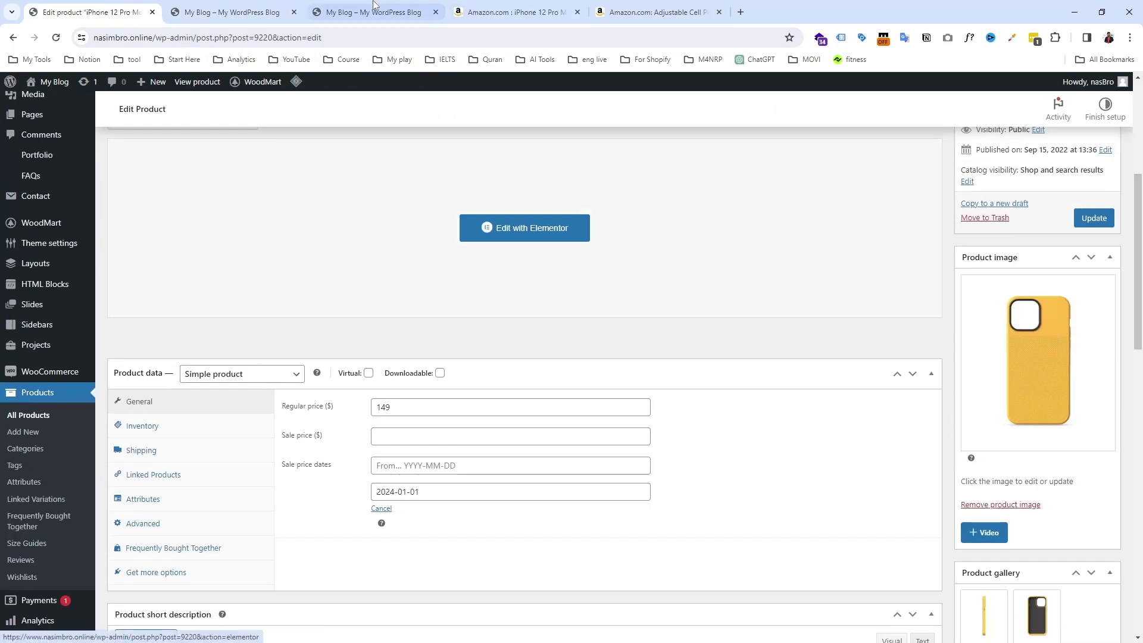
- Compare more cases in the Amazon results, view the OtterBox Symmetry Clear Series Case page and return to the results
left_click(394, 8)
left_click(461, 5)
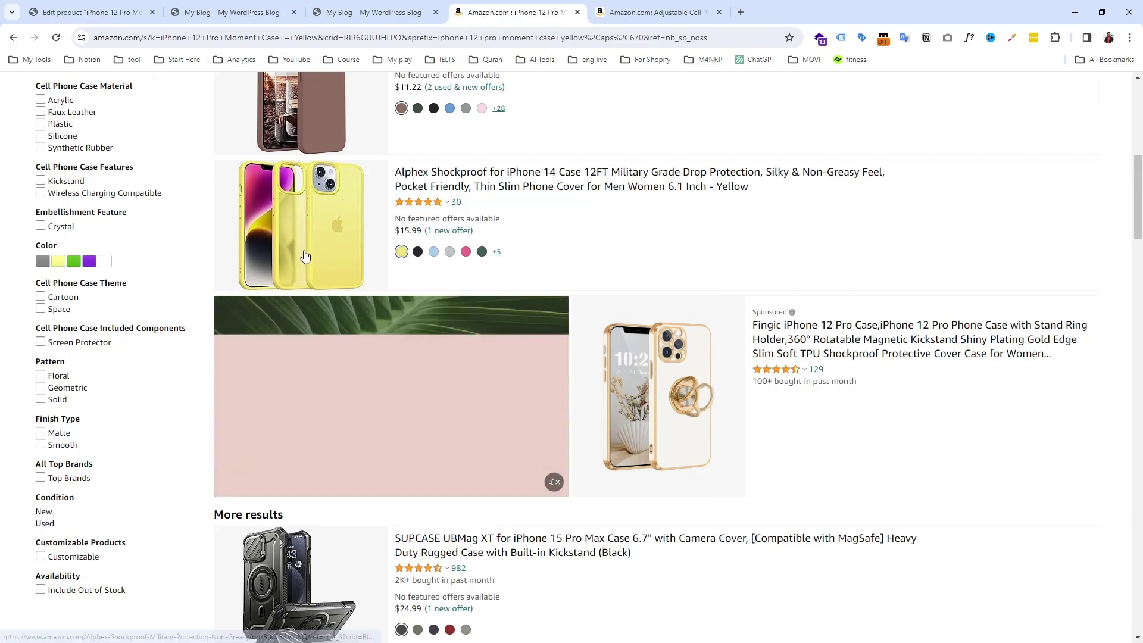
scroll(346, 267, "down", 3)
scroll(346, 267, "down", 9)
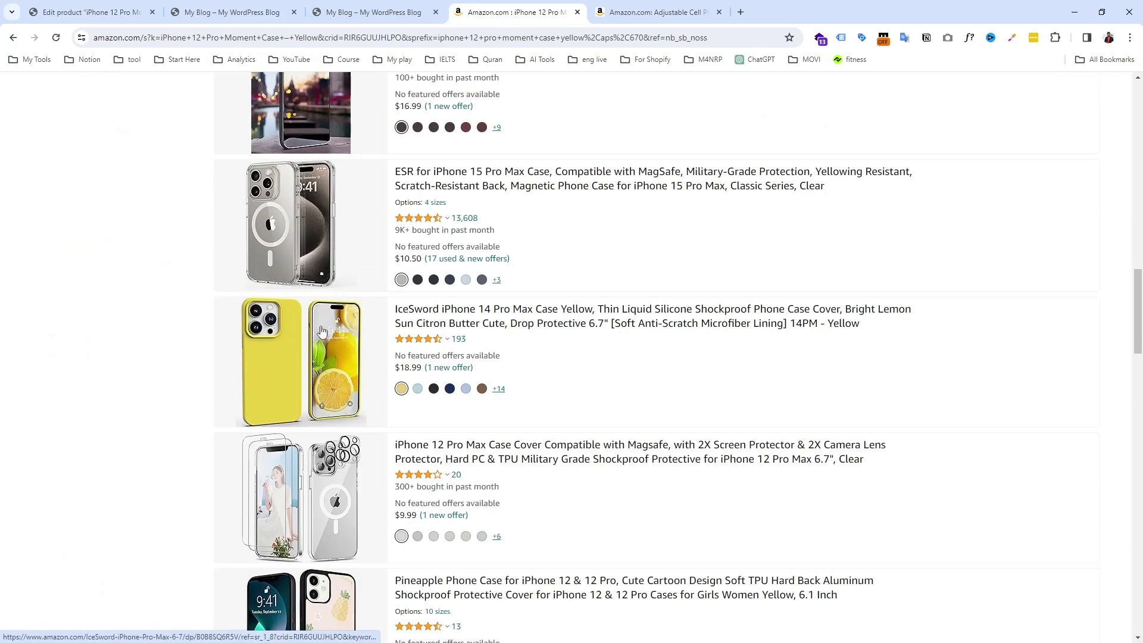
scroll(581, 319, "up", 8)
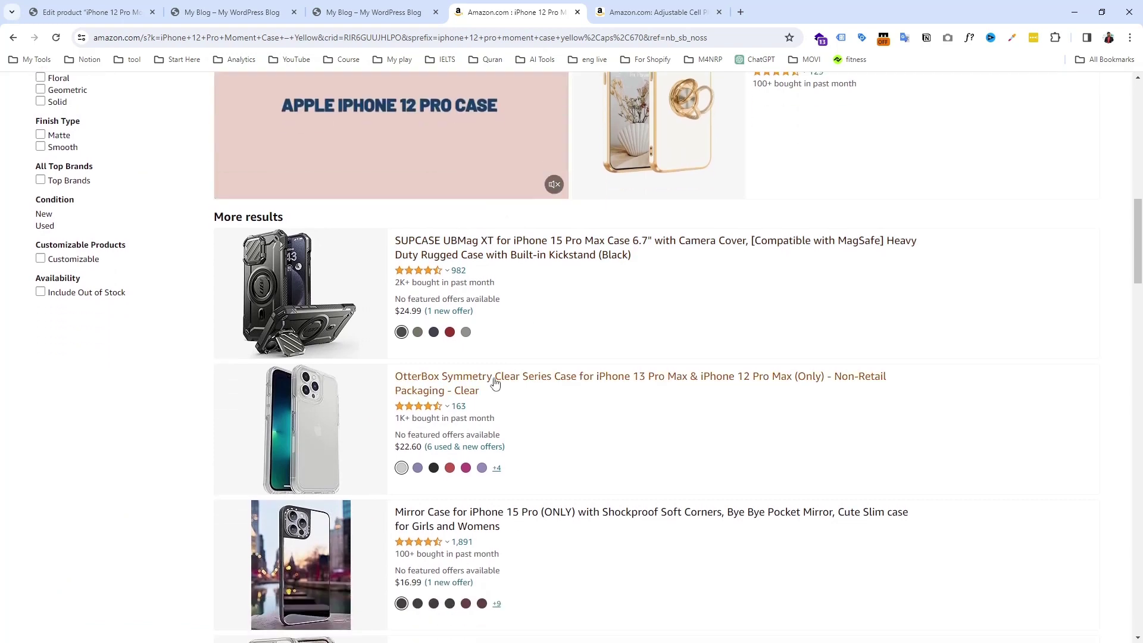
left_click(491, 379)
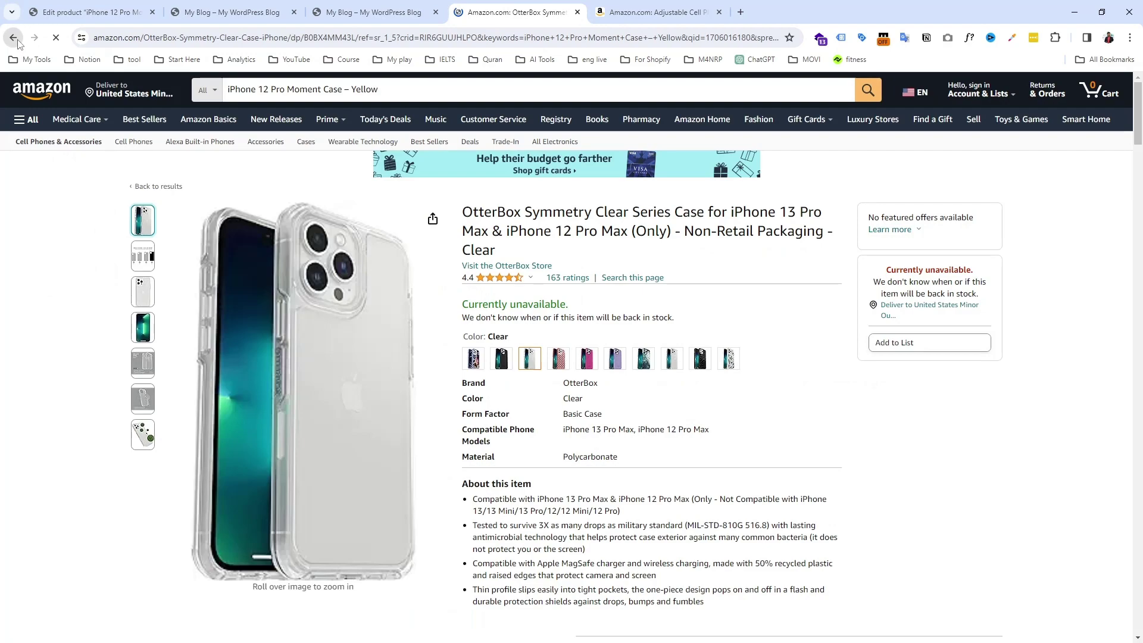
scroll(387, 304, "down", 7)
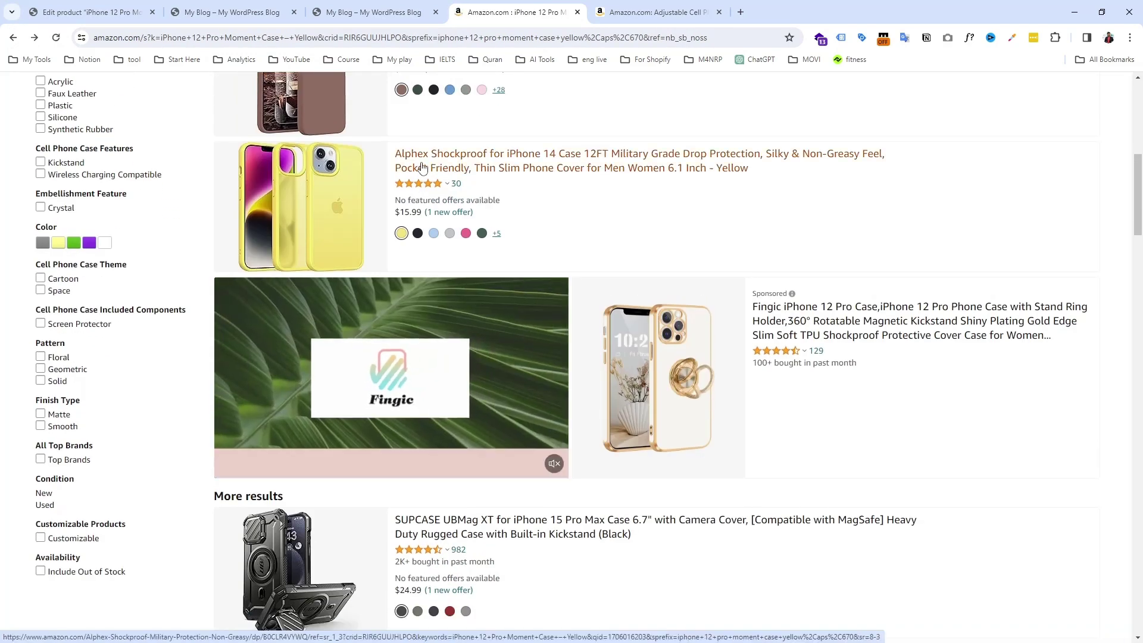
- Open the yellow Alphex Shockproof iPhone 14 case on Amazon, copy its page address and return to the product editor
left_click(421, 167)
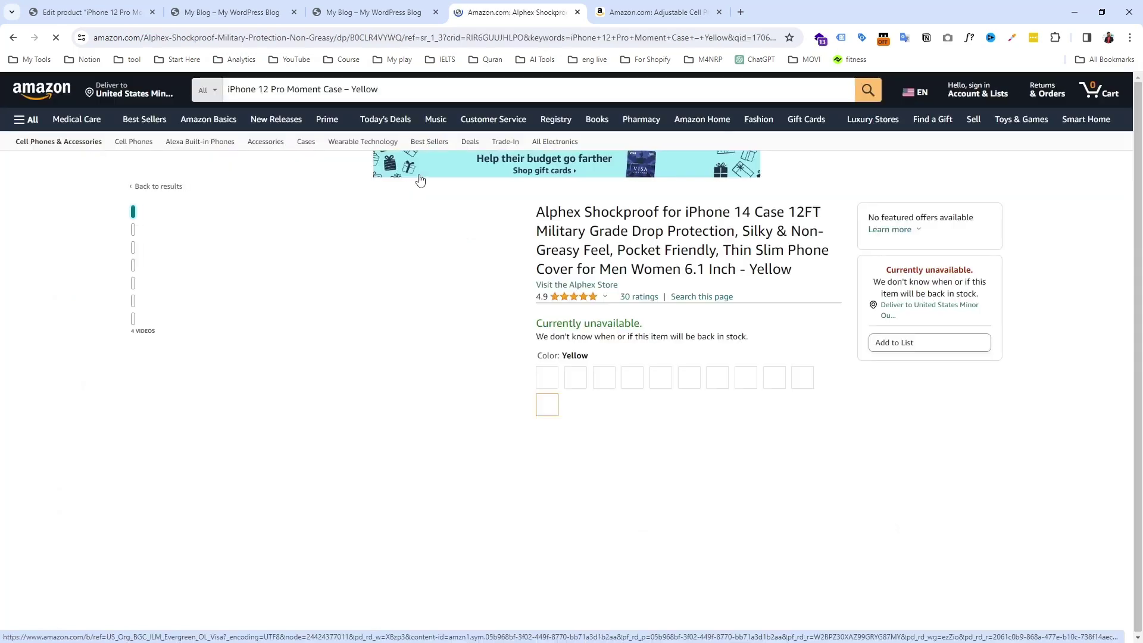
left_click(226, 37)
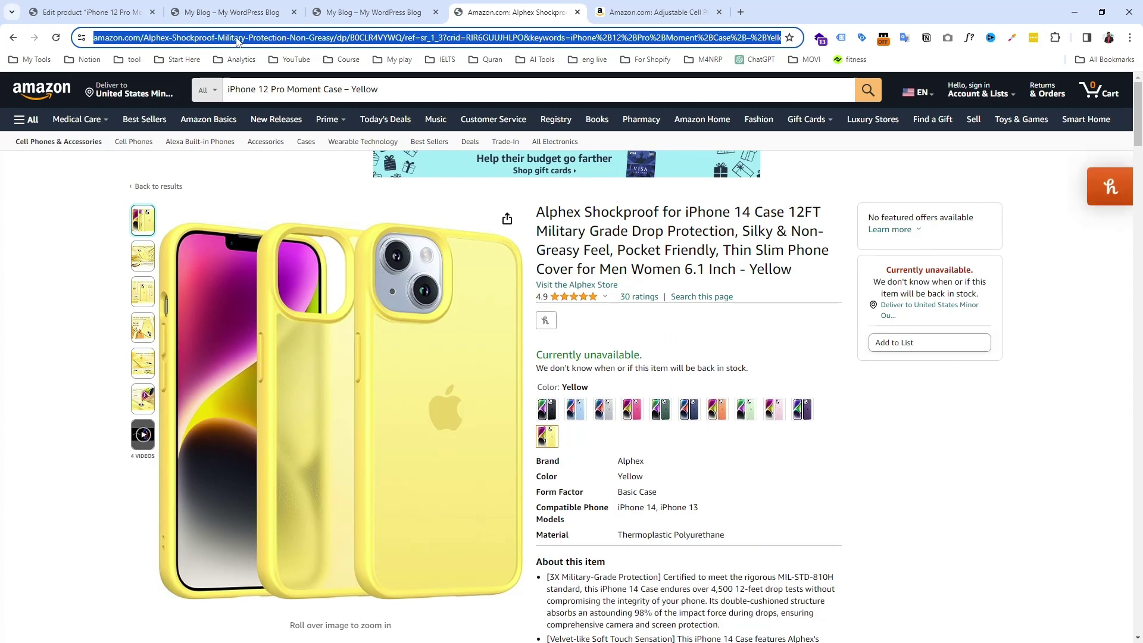
right_click(242, 41)
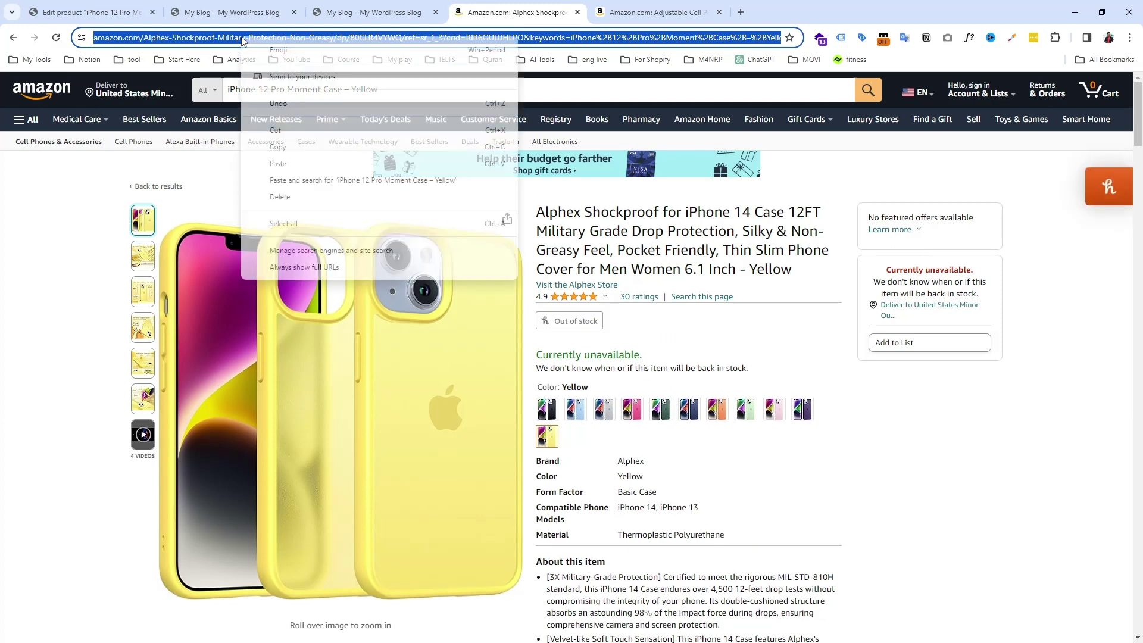
left_click(295, 147)
left_click(360, 11)
left_click(191, 7)
left_click(108, 9)
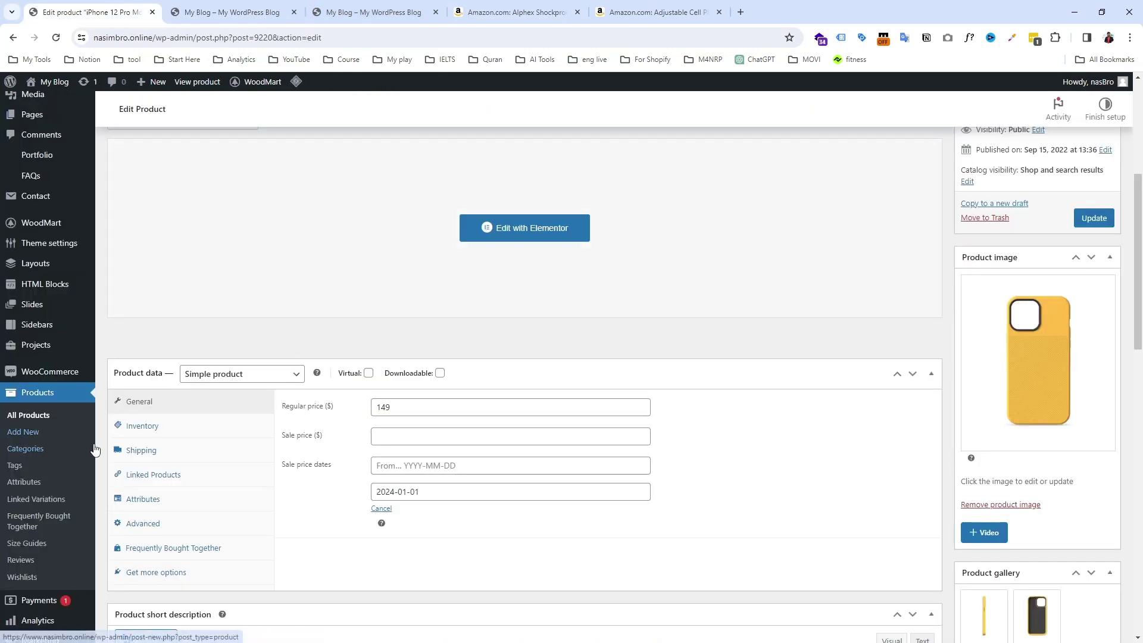
- Review the available product types for the yellow Moment Case and view its live product page in a new tab
scroll(244, 406, "up", 3)
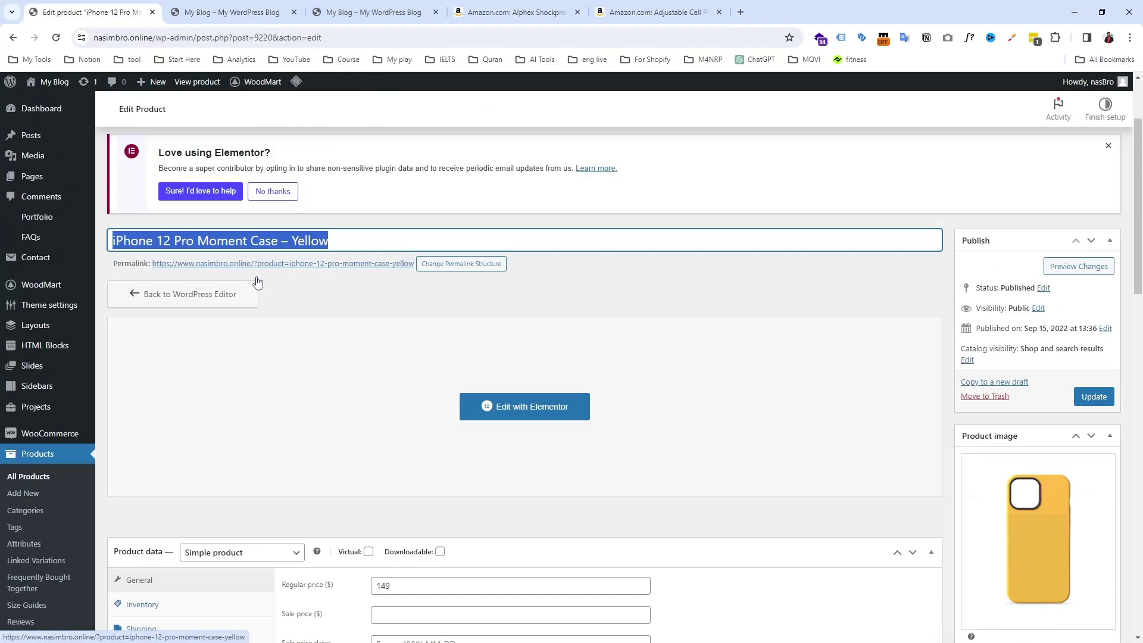
scroll(324, 349, "down", 2)
scroll(324, 349, "down", 3)
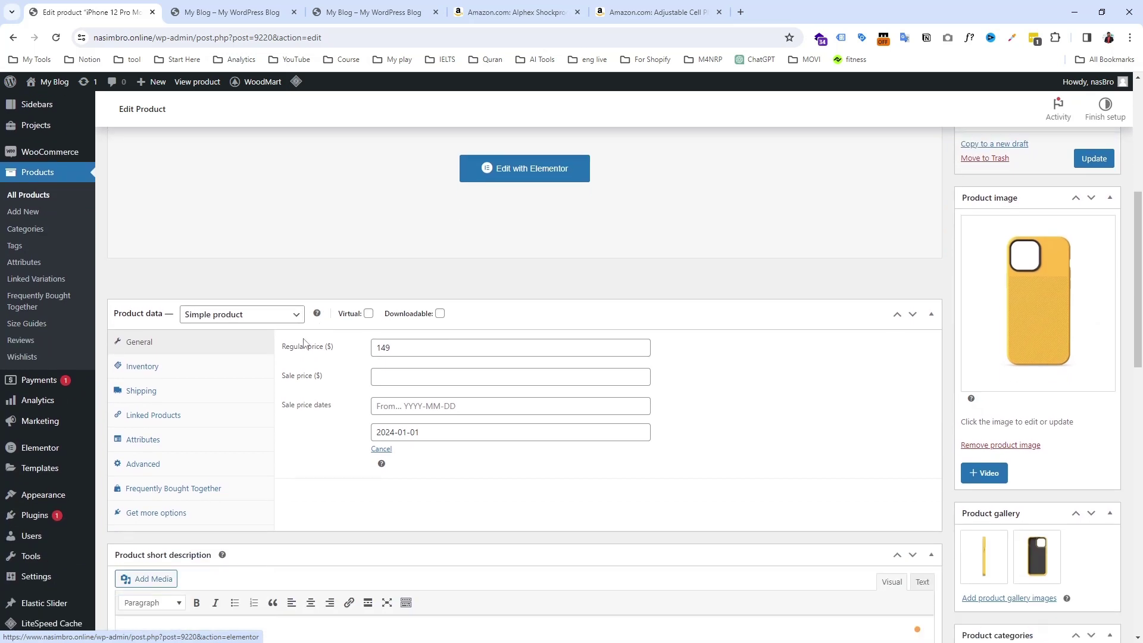
left_click(236, 316)
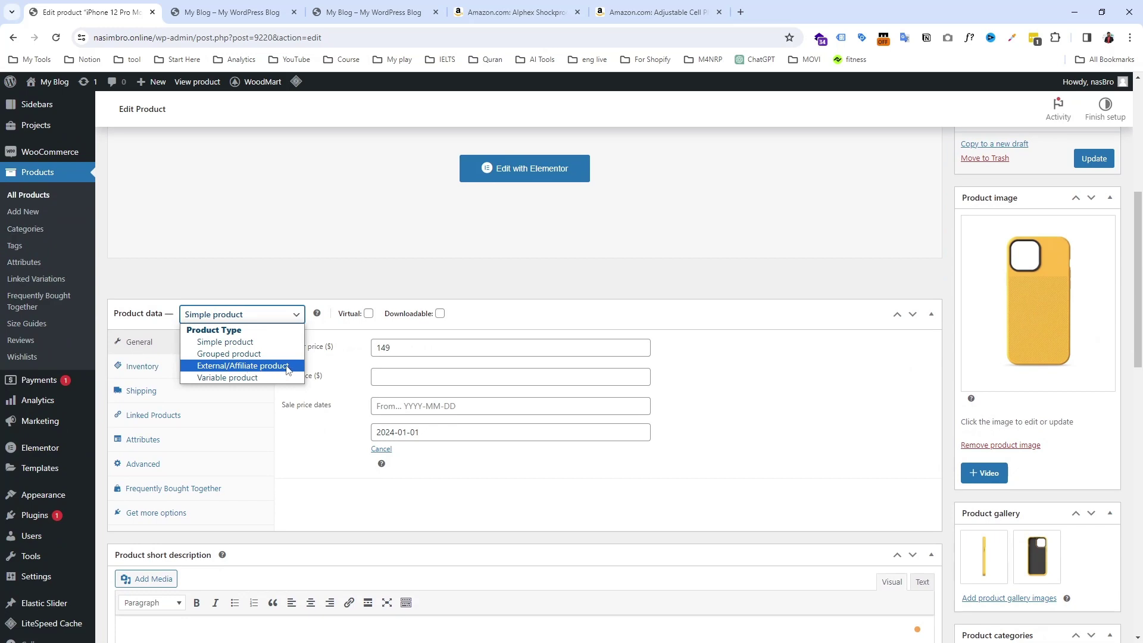
scroll(720, 422, "up", 5)
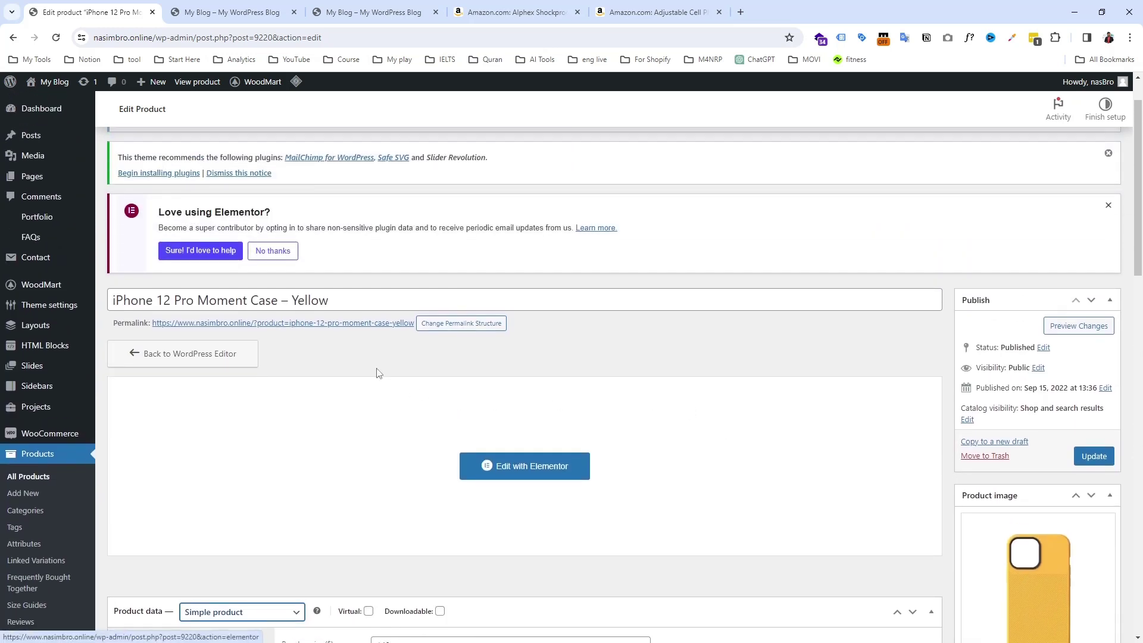
middle_click(338, 327)
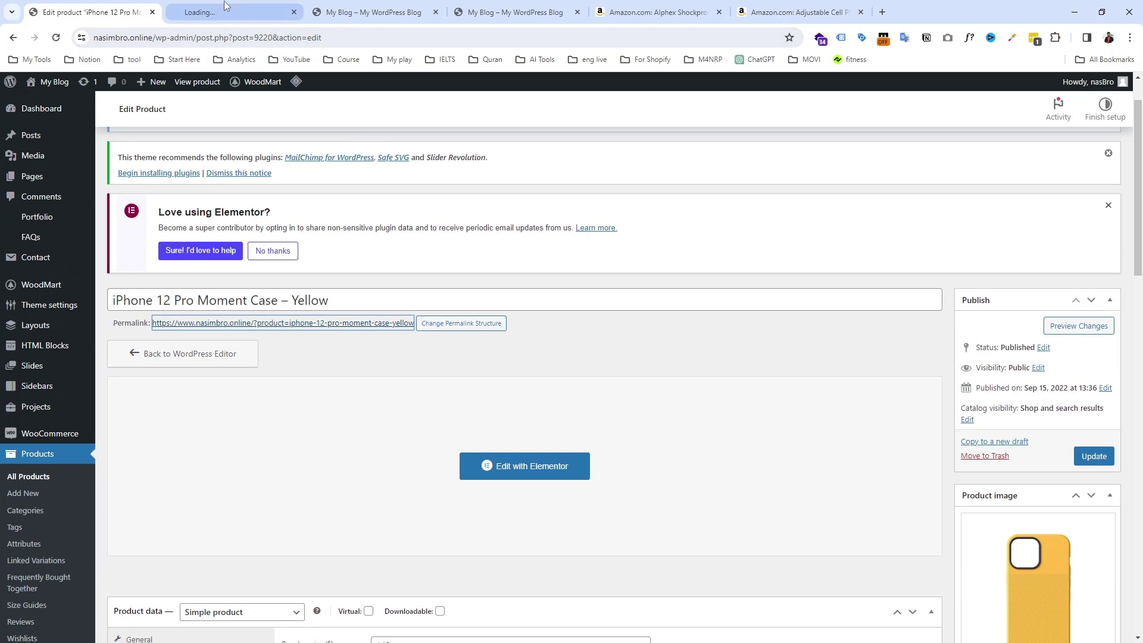
left_click(227, 7)
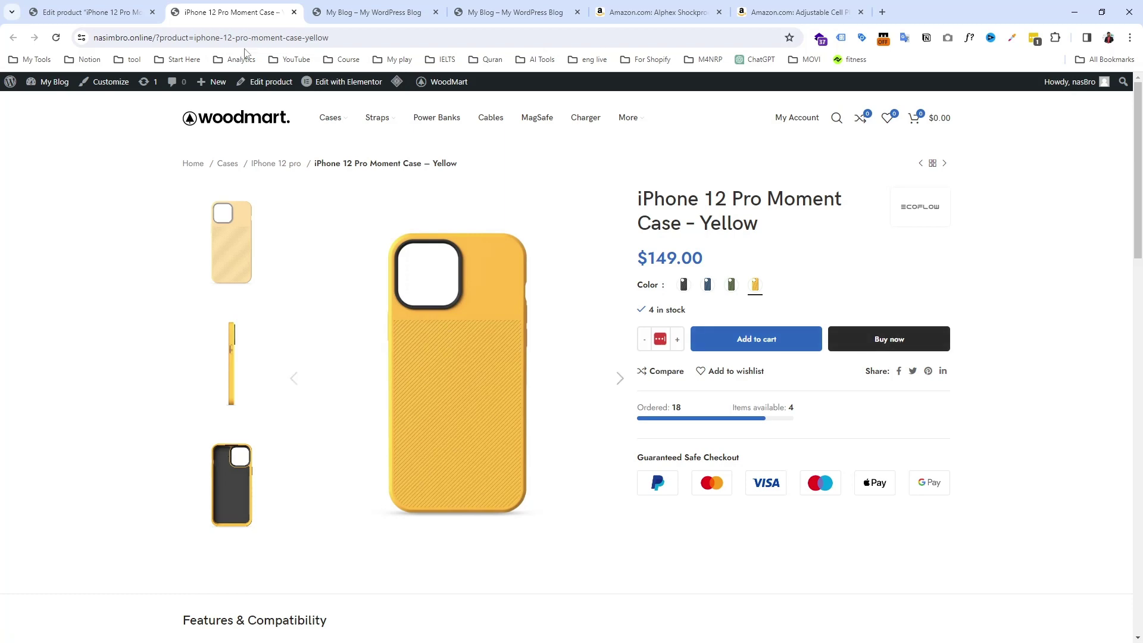
- Change the product type to External/Affiliate product, paste the copied Amazon address as the Product URL and update the product
left_click(132, 12)
scroll(292, 202, "down", 6)
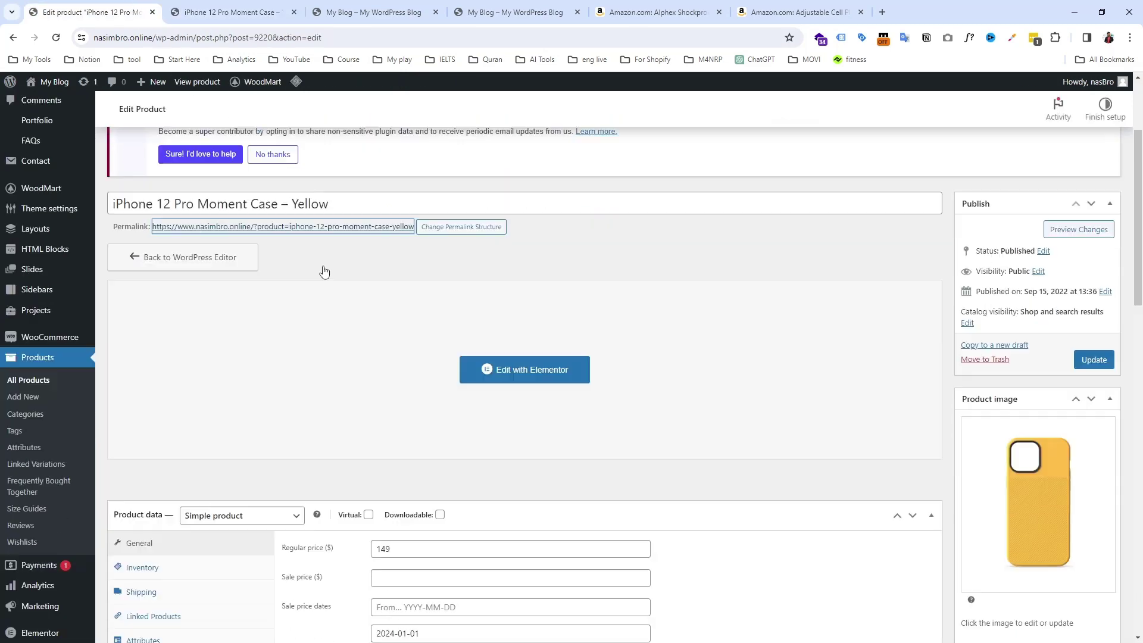
left_click(267, 257)
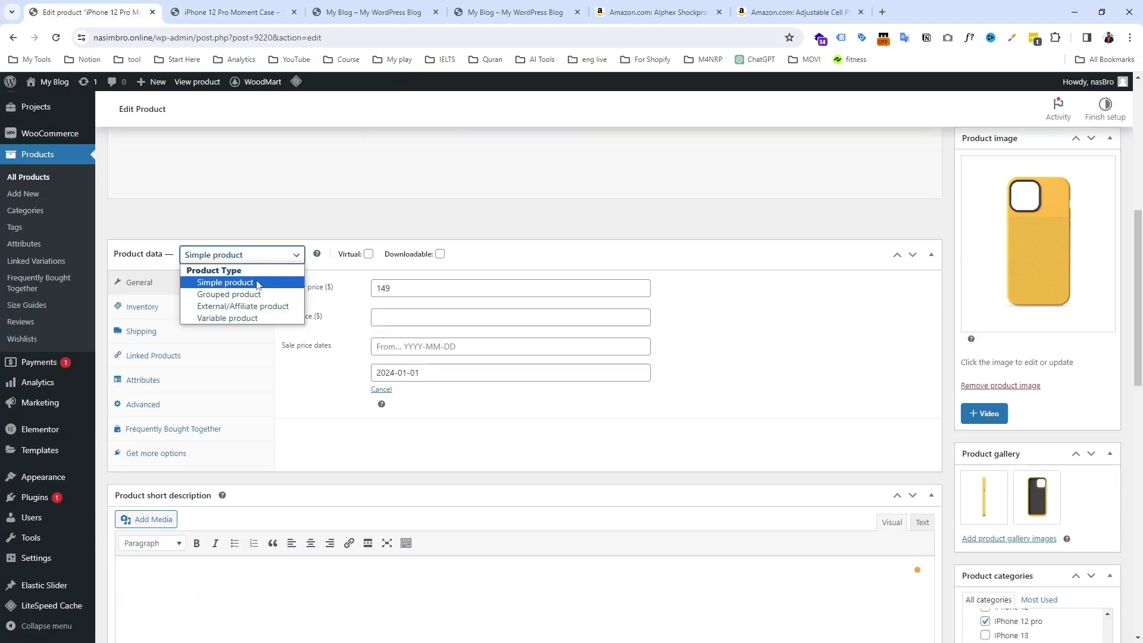
left_click(240, 307)
left_click(402, 290)
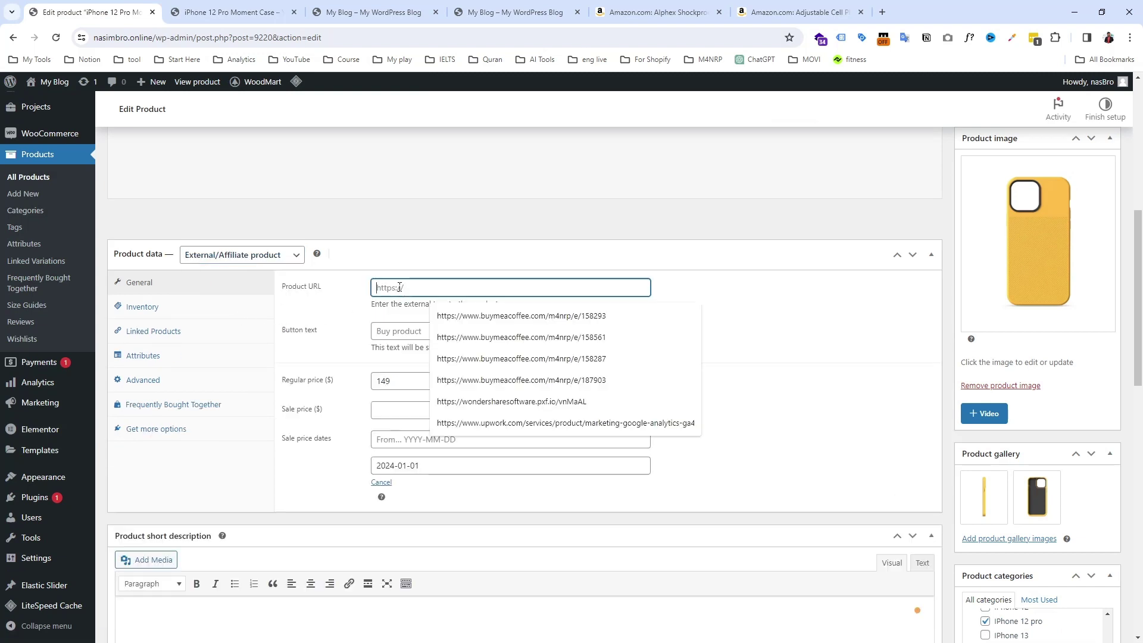
right_click(402, 290)
left_click(443, 405)
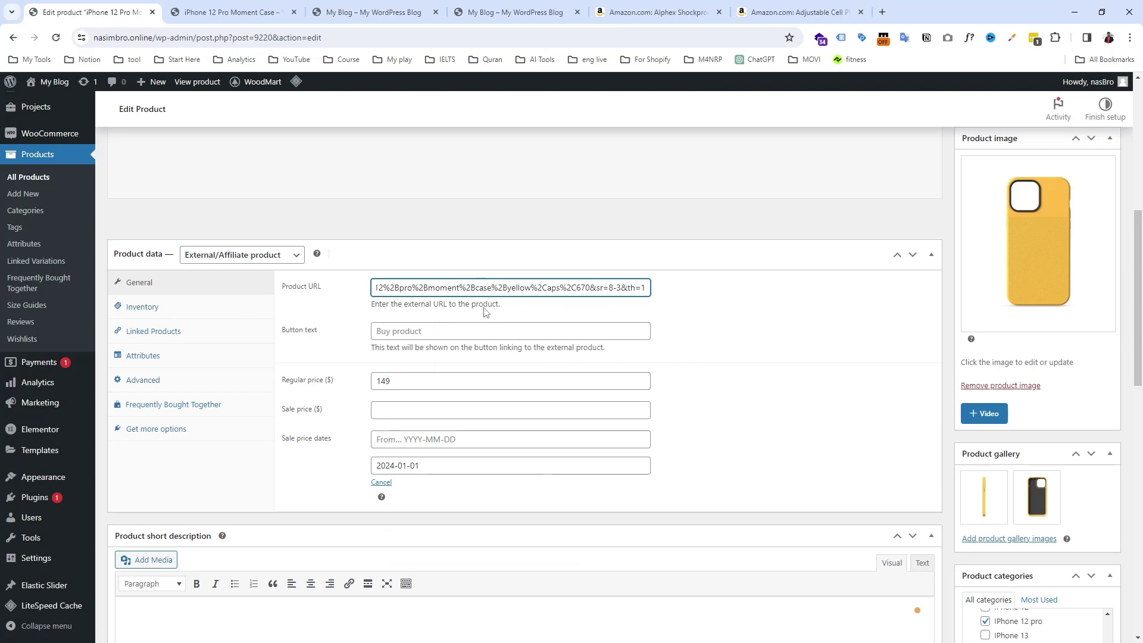
left_click(715, 316)
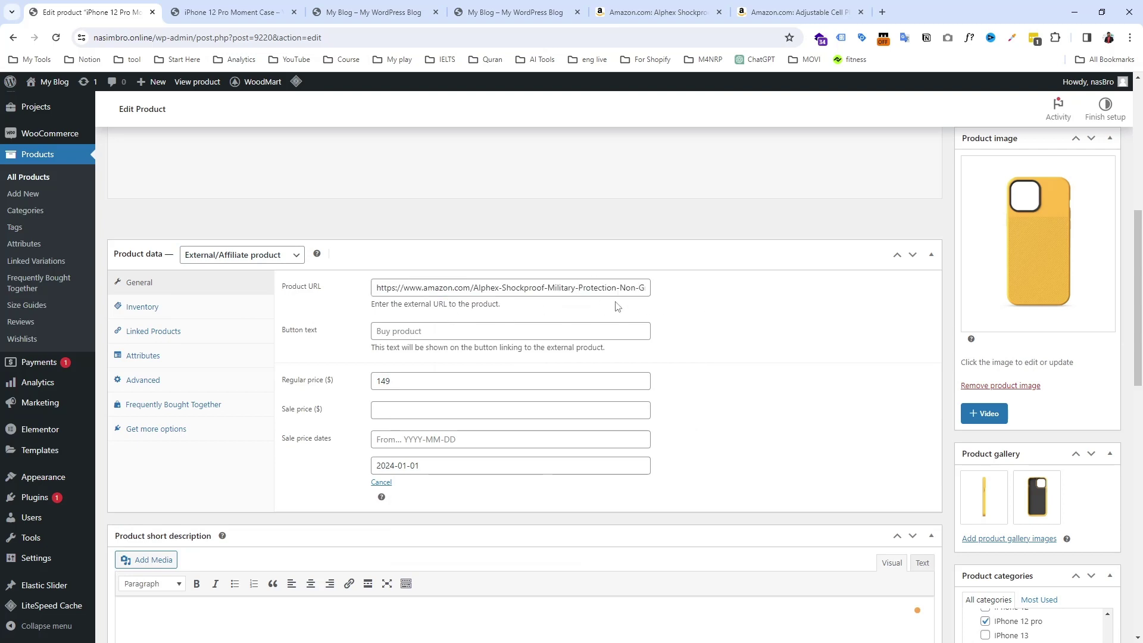
scroll(903, 326, "up", 4)
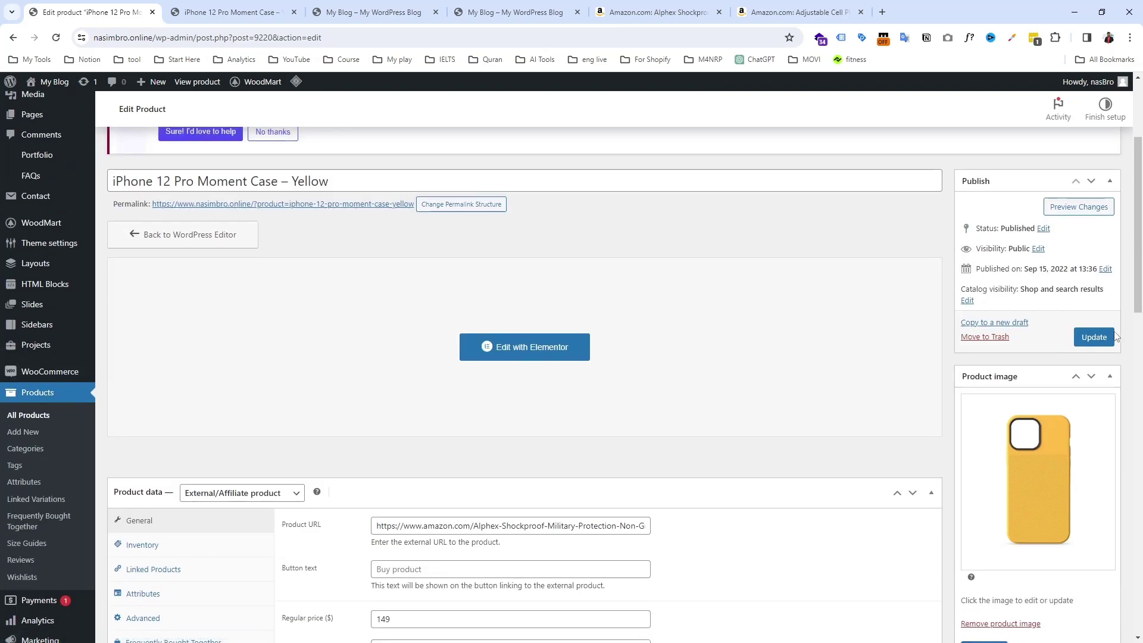
left_click(745, 284)
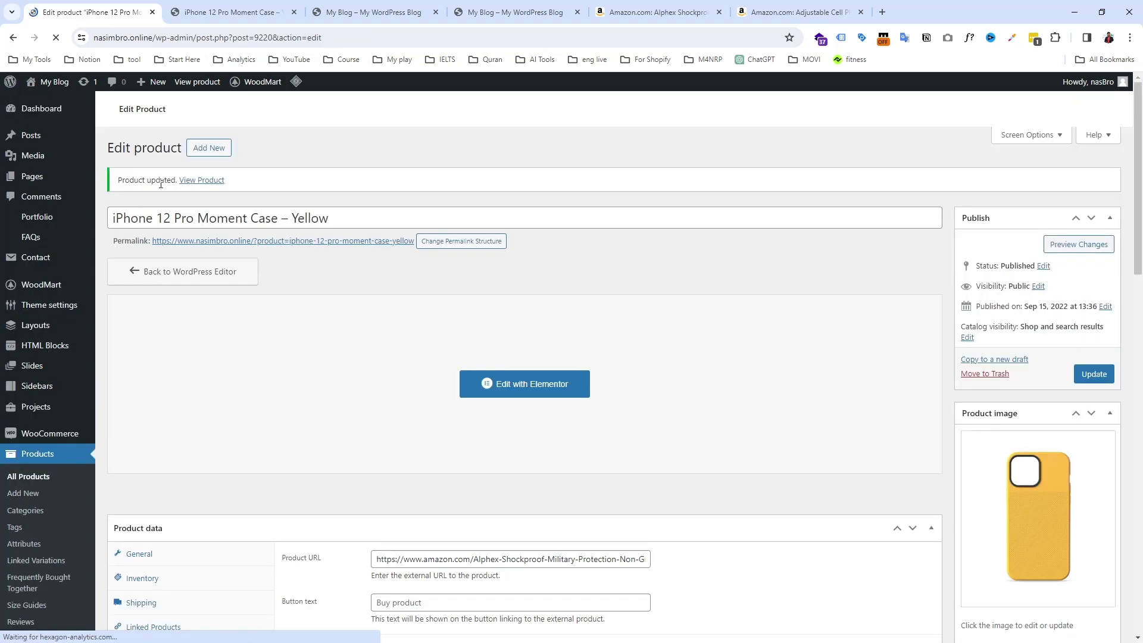
- Reload the live product page, follow its purchase link to the Alphex case on Amazon and return to the store page
left_click(231, 4)
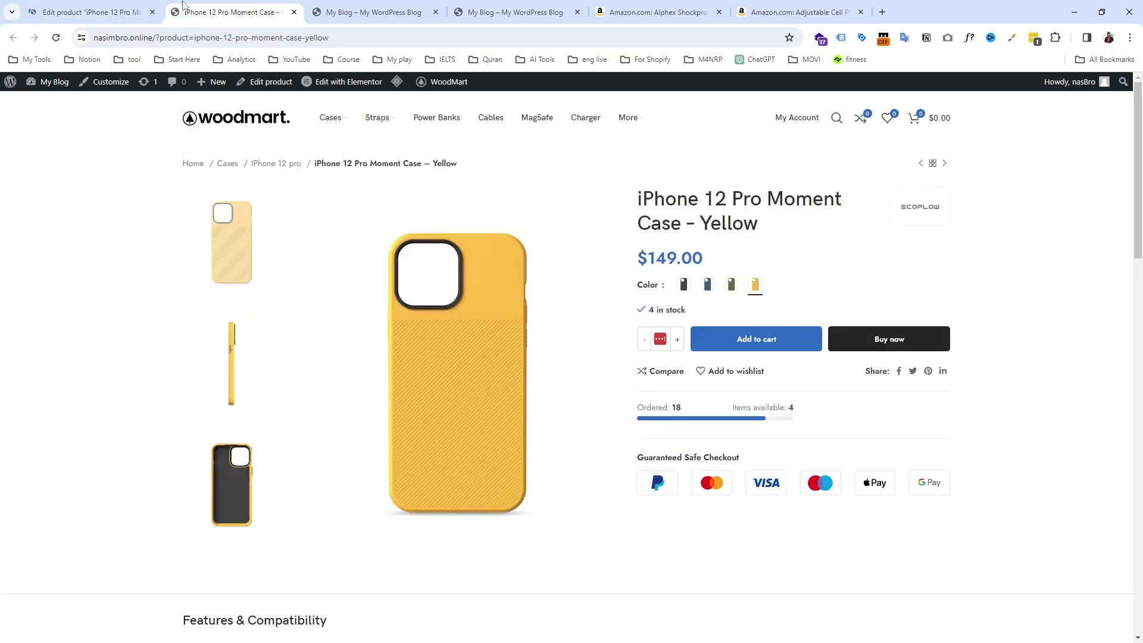
left_click(57, 39)
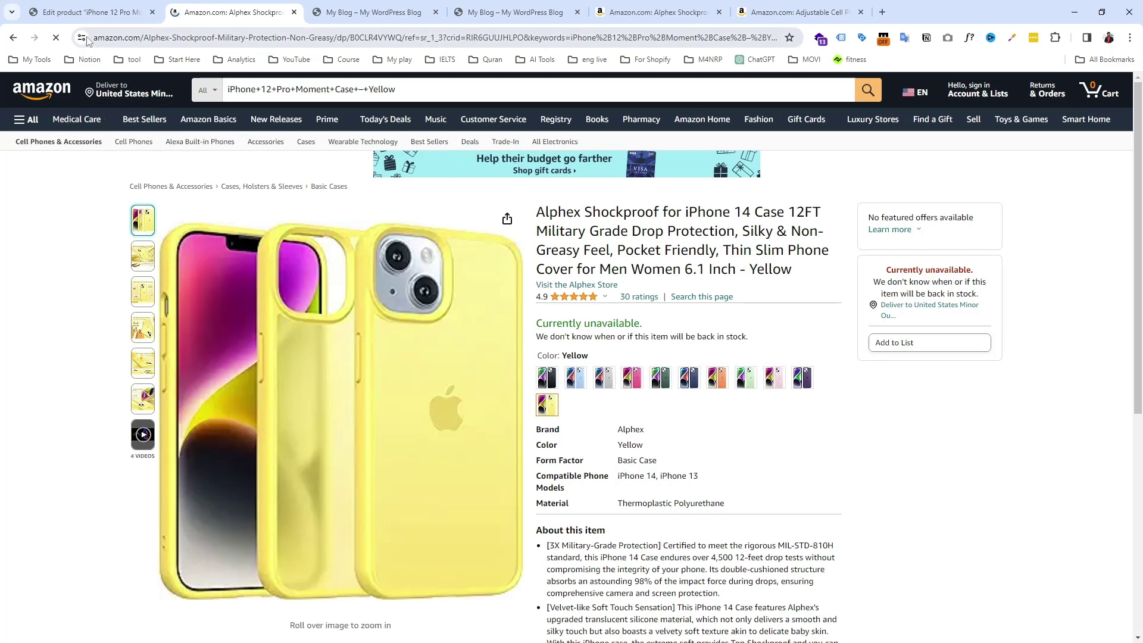
left_click(13, 37)
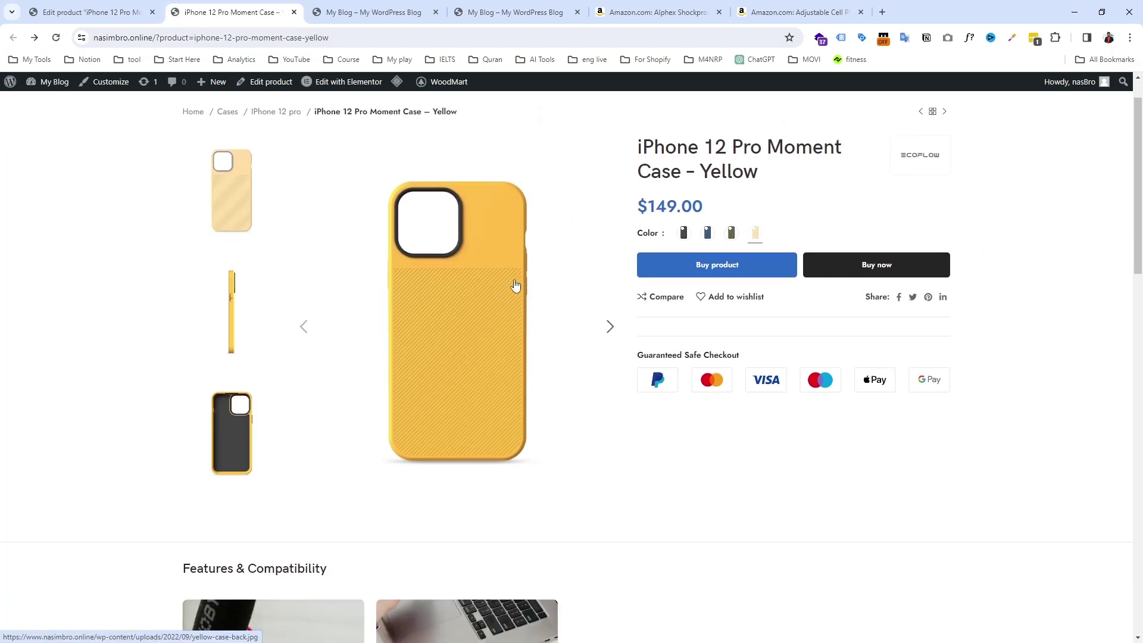
- Open the store's home page and view the products under New Arrivals
left_click(253, 123)
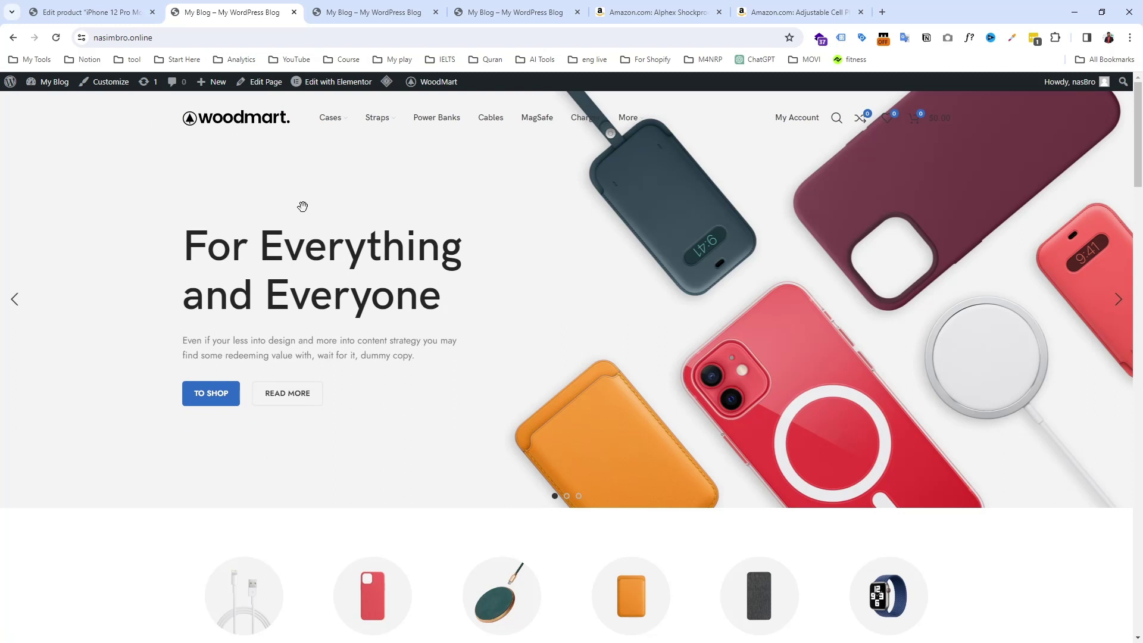
scroll(322, 208, "down", 10)
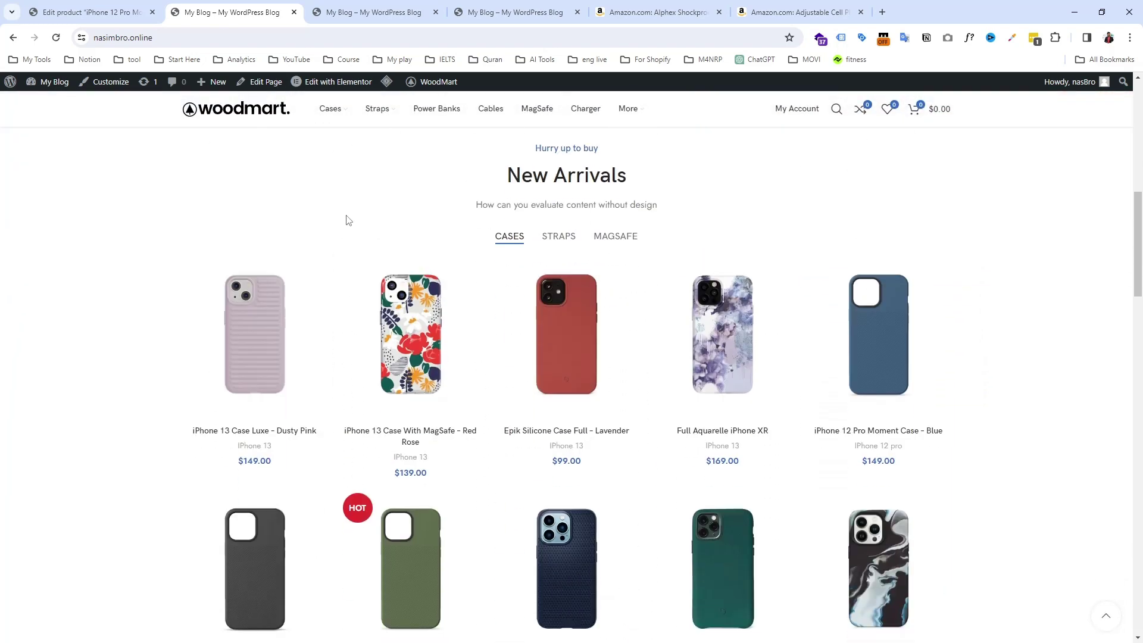
- Look through the store's home page, from the banner and New Arrivals to Most Popular Products and the gadget articles
scroll(344, 222, "down", 2)
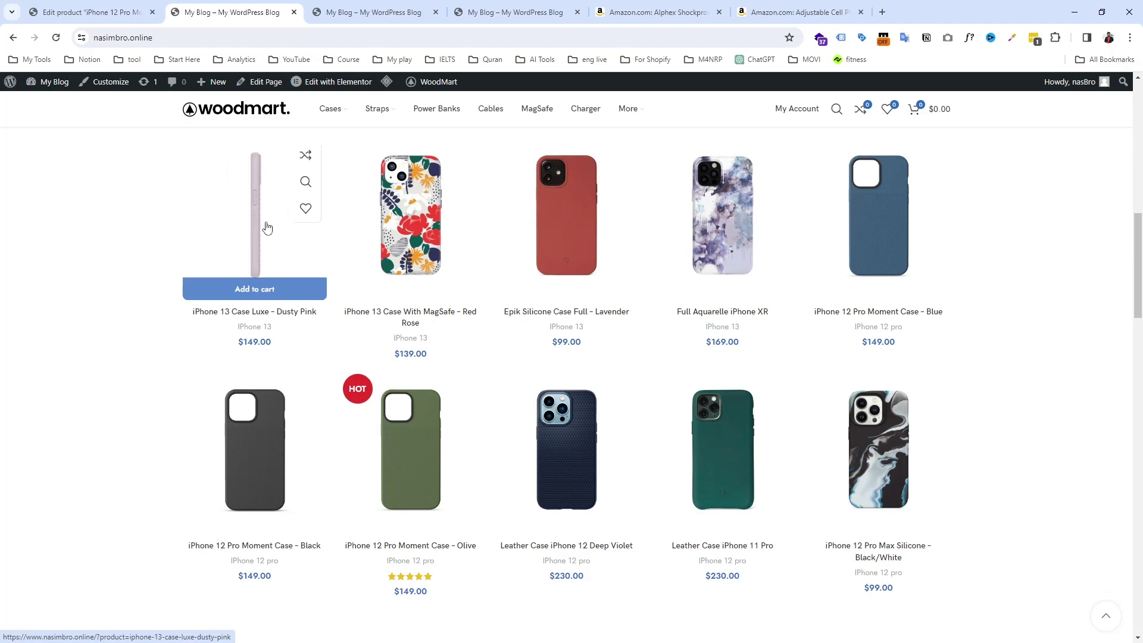
left_click(318, 6)
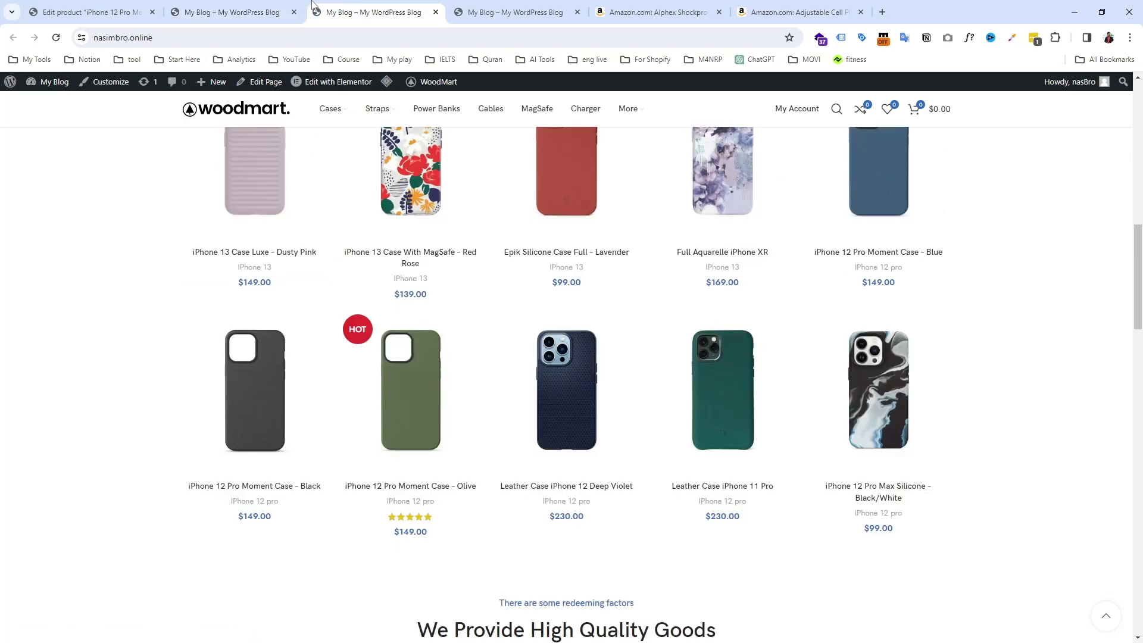
scroll(294, 224, "up", 10)
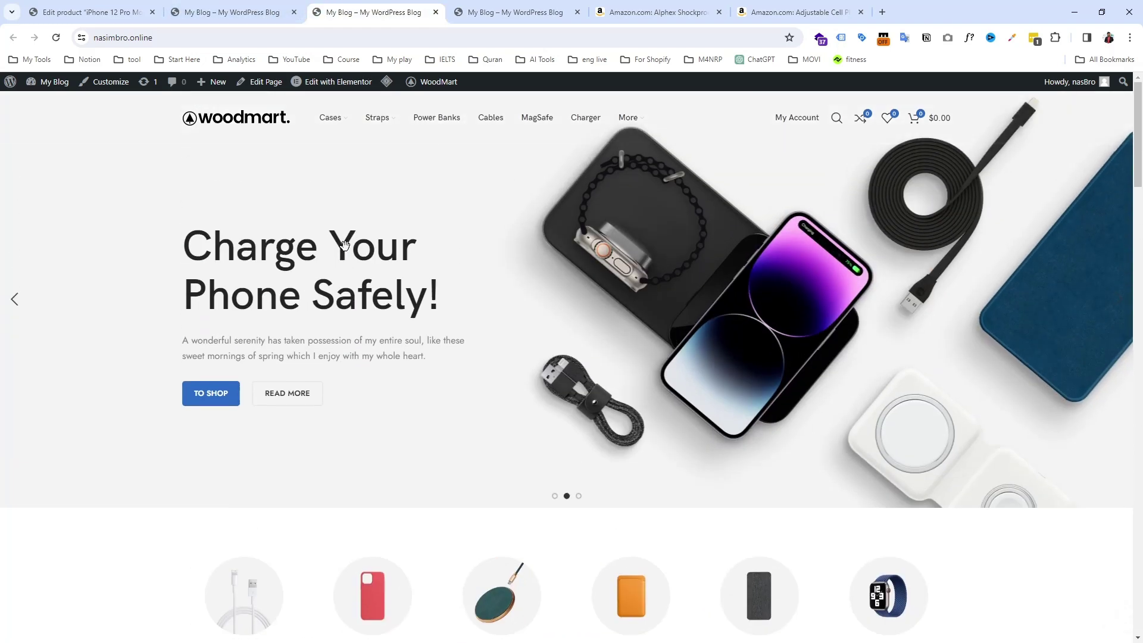
scroll(328, 208, "down", 15)
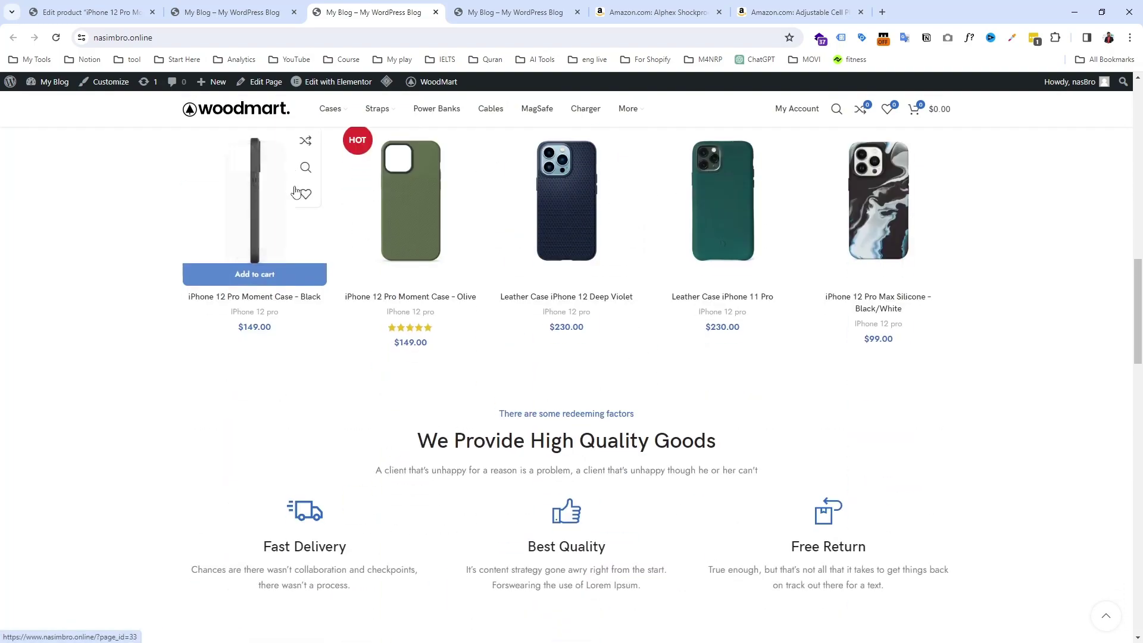
scroll(303, 194, "down", 10)
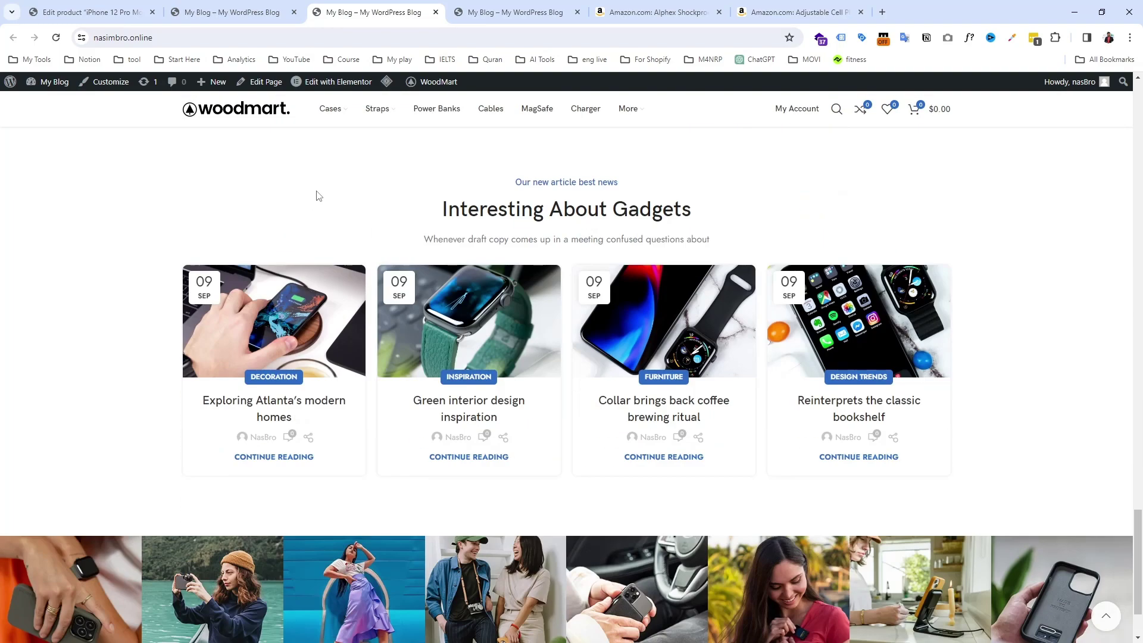
scroll(321, 198, "down", 2)
scroll(425, 200, "up", 10)
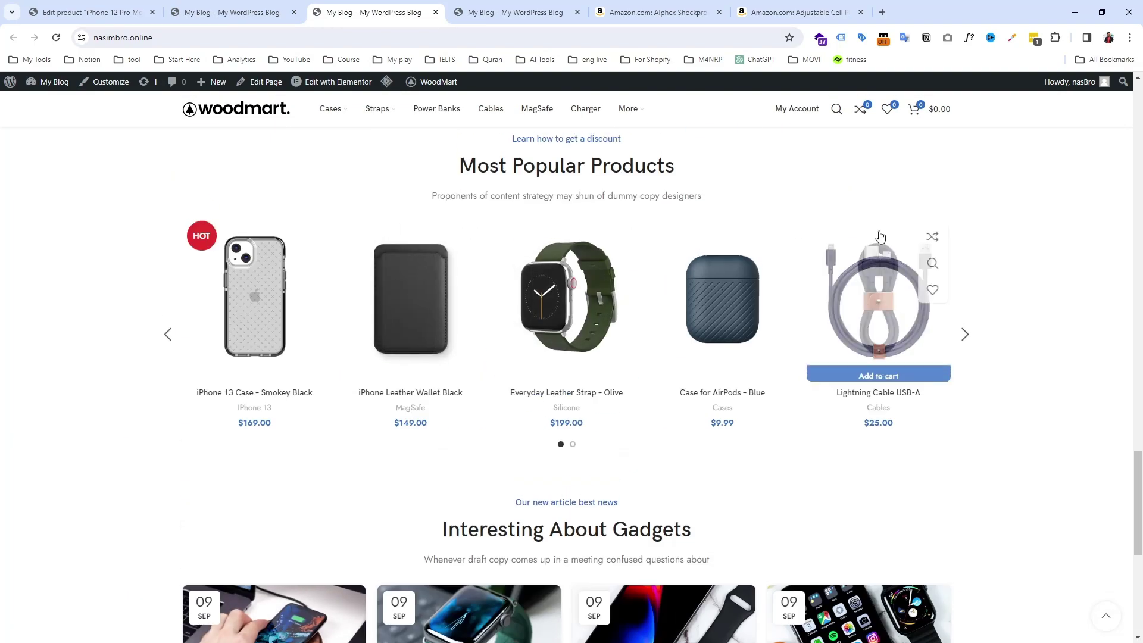
scroll(854, 219, "up", 12)
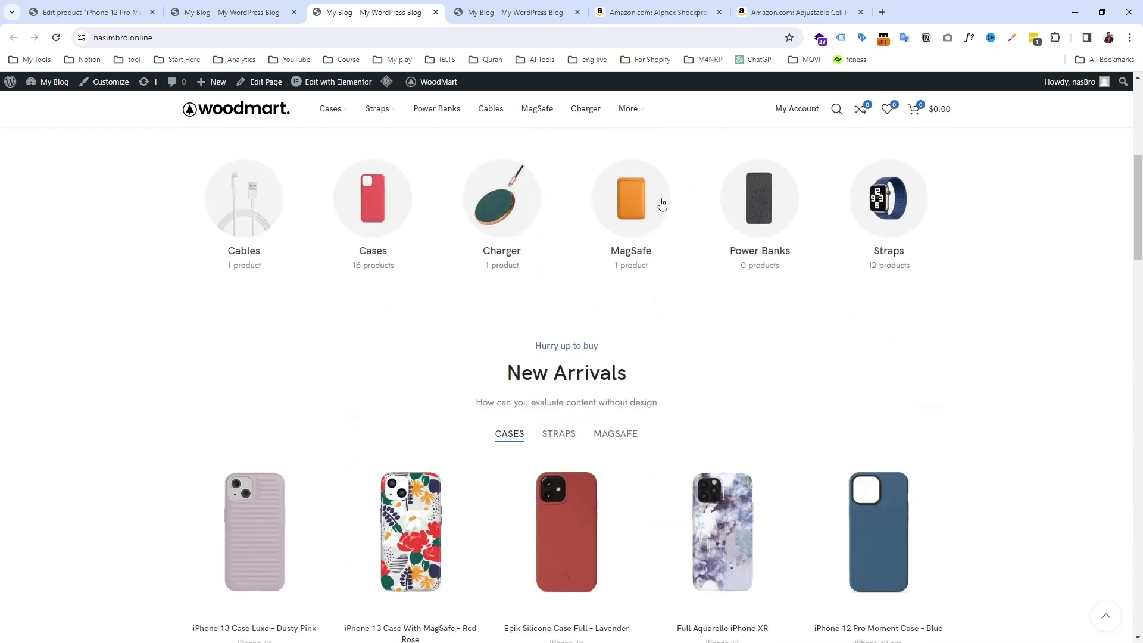
scroll(595, 219, "up", 4)
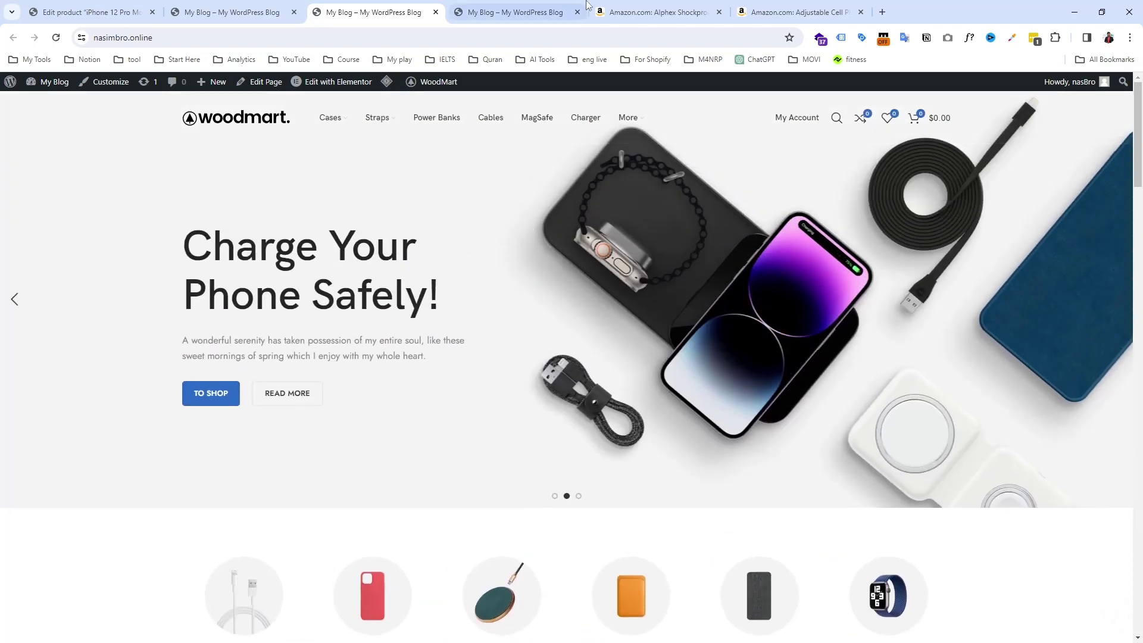
- Return to the first open copy of the store's home page and review its New Arrivals case listings
left_click(585, 7)
left_click(629, 8)
left_click(255, 6)
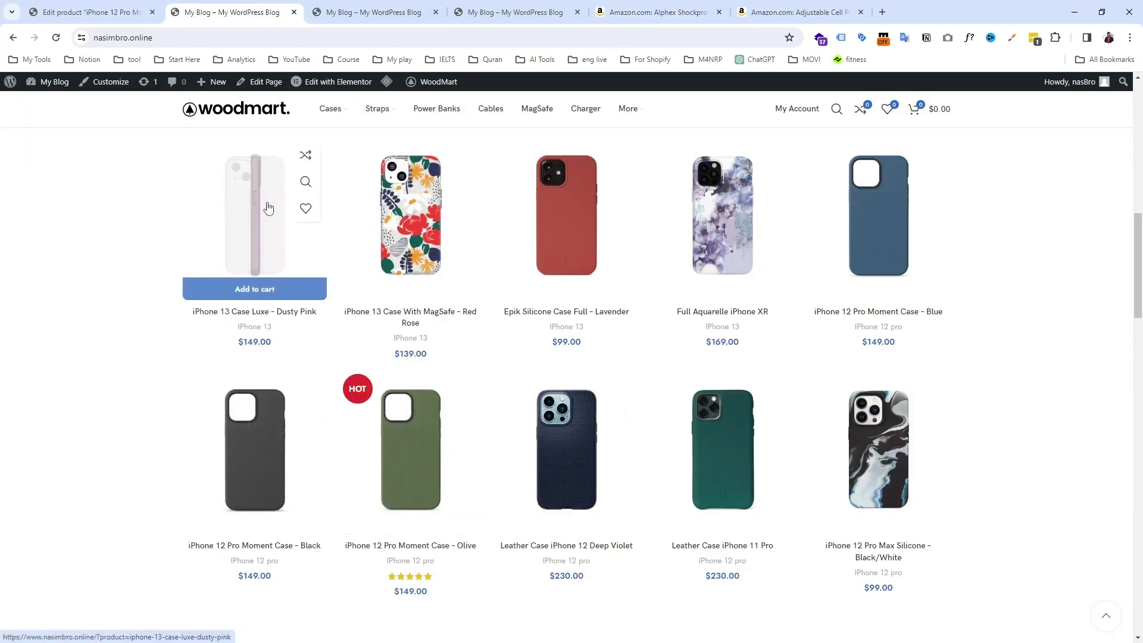
left_click_drag(1138, 222, 1136, 95)
scroll(524, 273, "down", 6)
scroll(500, 284, "down", 5)
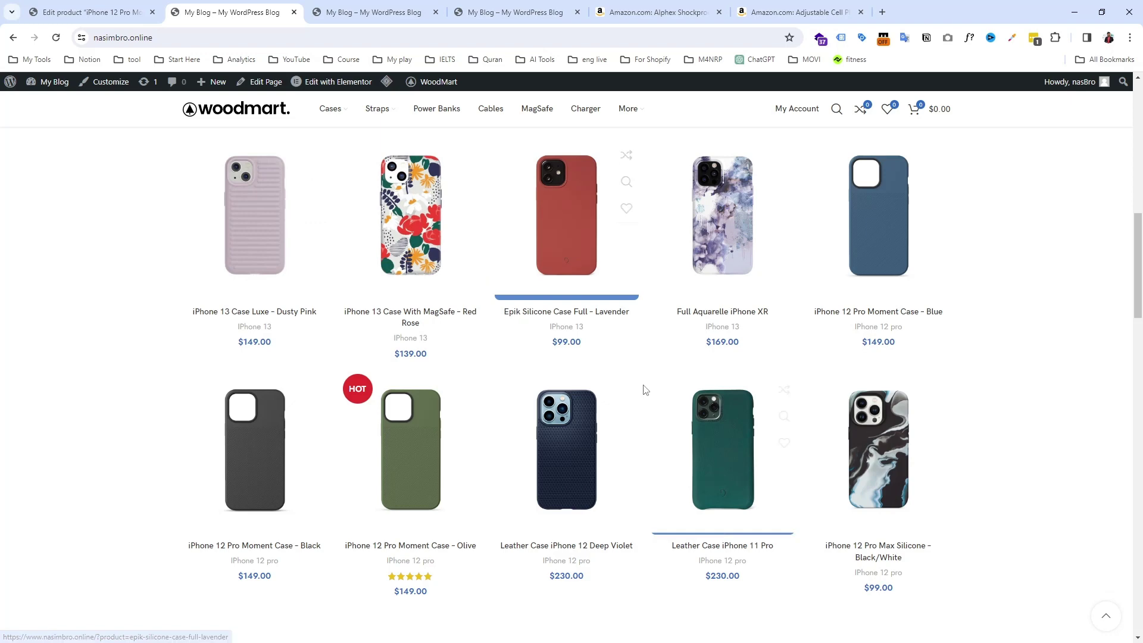
scroll(646, 393, "up", 9)
scroll(646, 404, "up", 3)
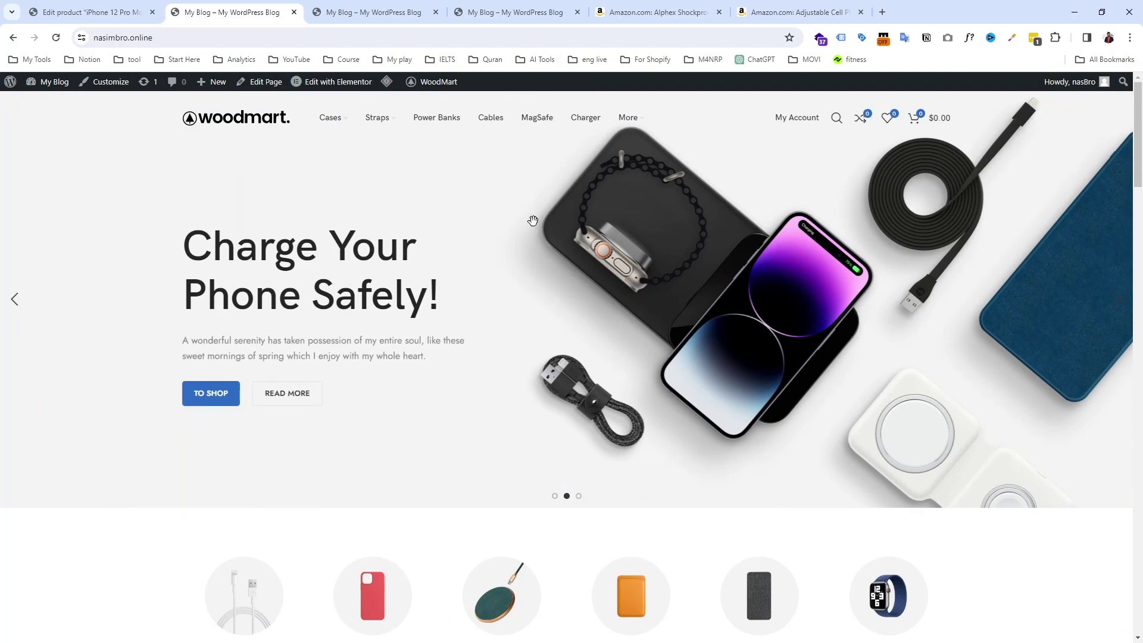
- Switch to the Alphex case page on Amazon and examine its main details, similar items and product videos
left_click(657, 7)
scroll(706, 295, "down", 15)
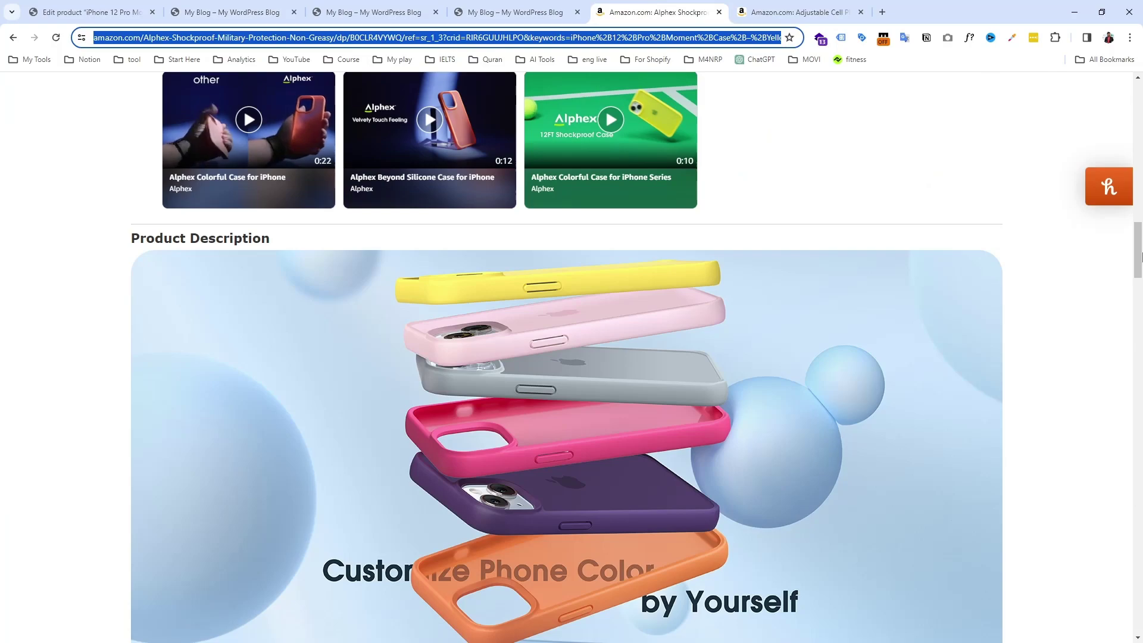
left_click_drag(1138, 262, 1141, 45)
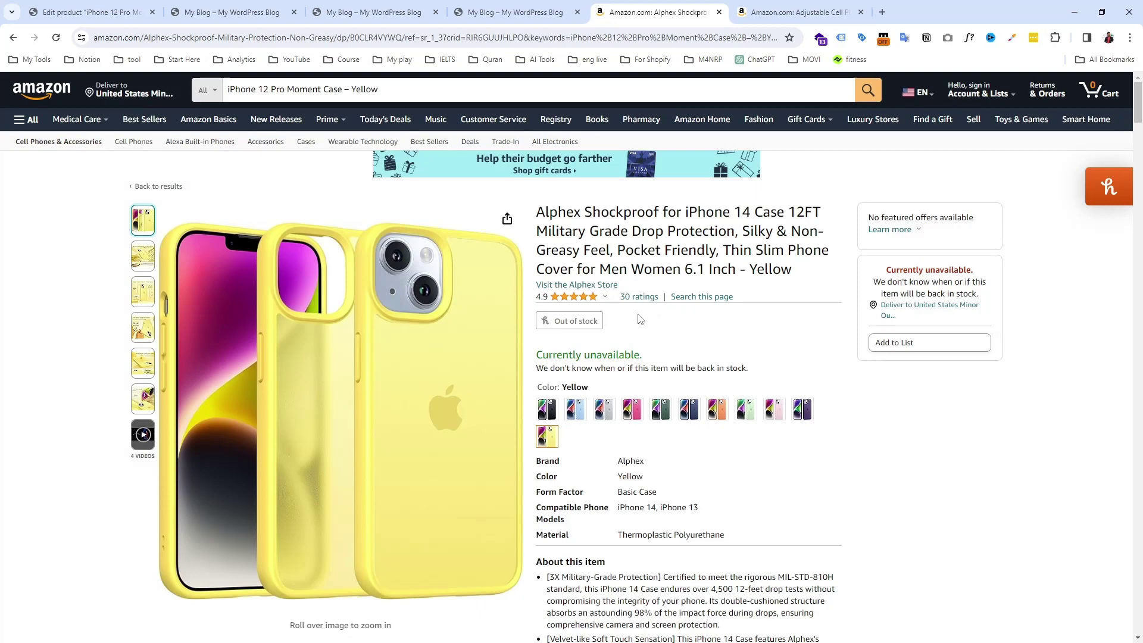
scroll(640, 320, "down", 7)
scroll(629, 296, "down", 5)
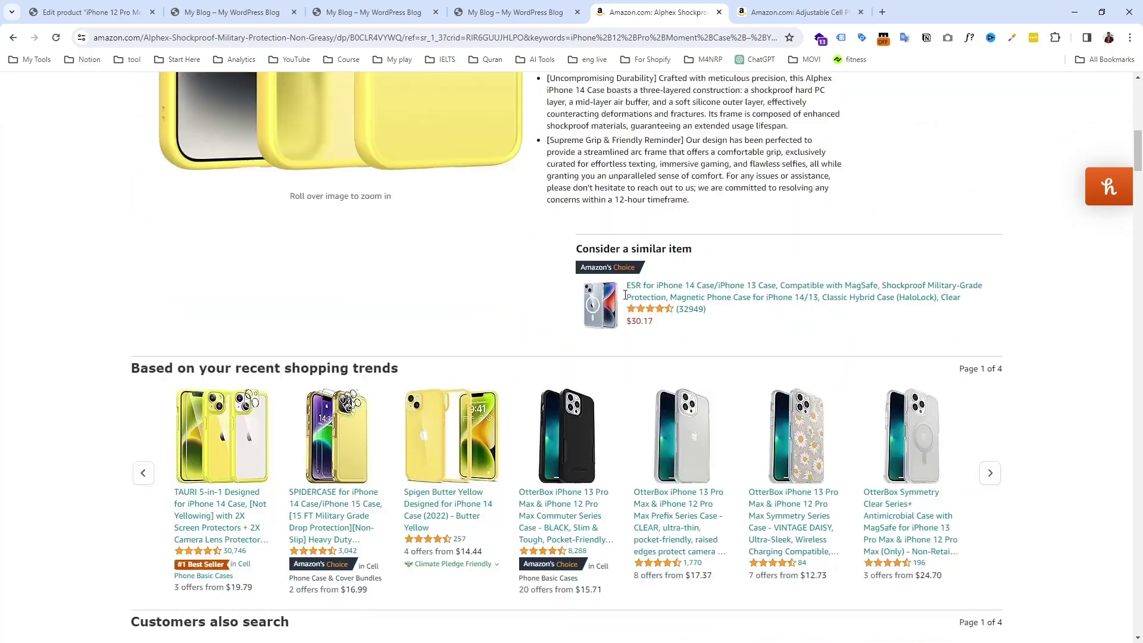
scroll(630, 296, "up", 5)
scroll(625, 303, "down", 9)
scroll(625, 304, "down", 16)
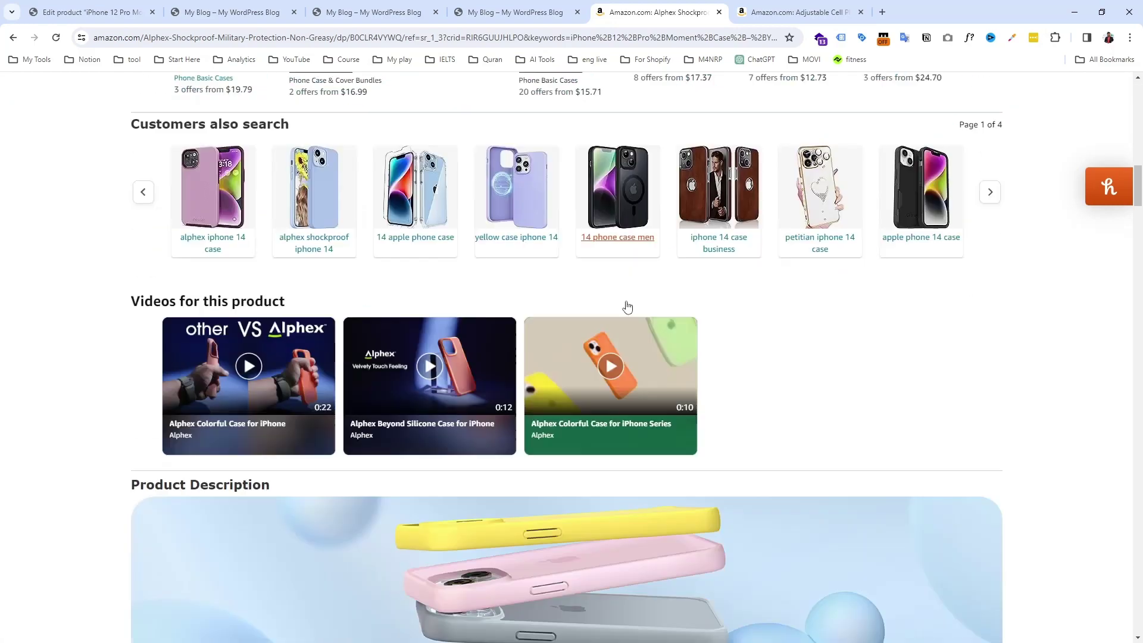
- Examine the Alphex case's illustrated product description, product information table and customer reviews
scroll(917, 248, "down", 8)
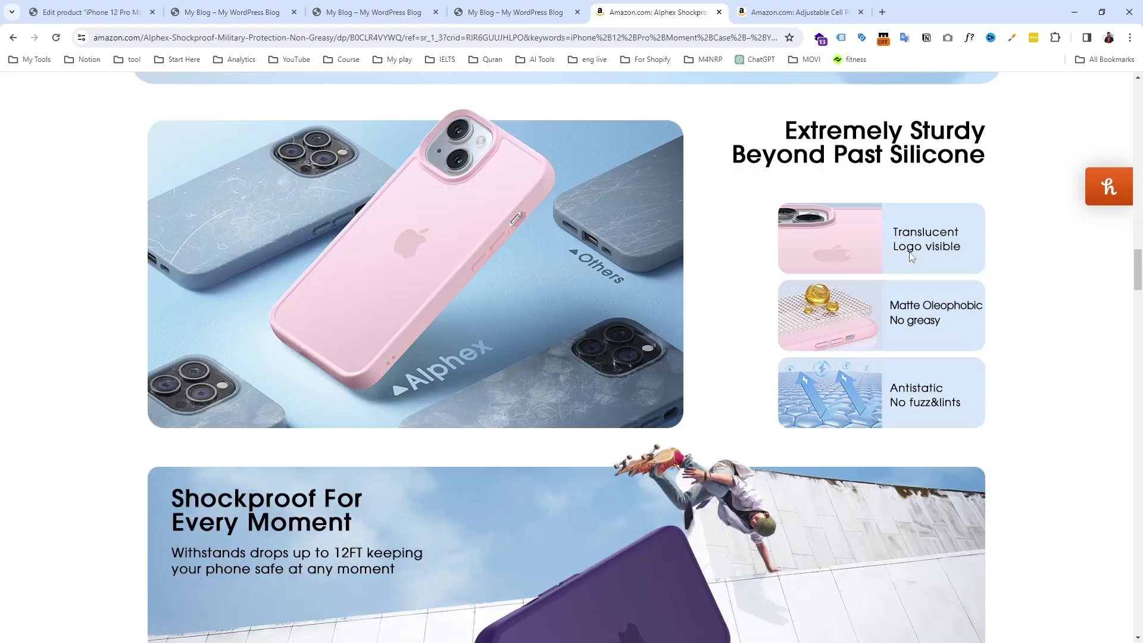
scroll(815, 274, "up", 11)
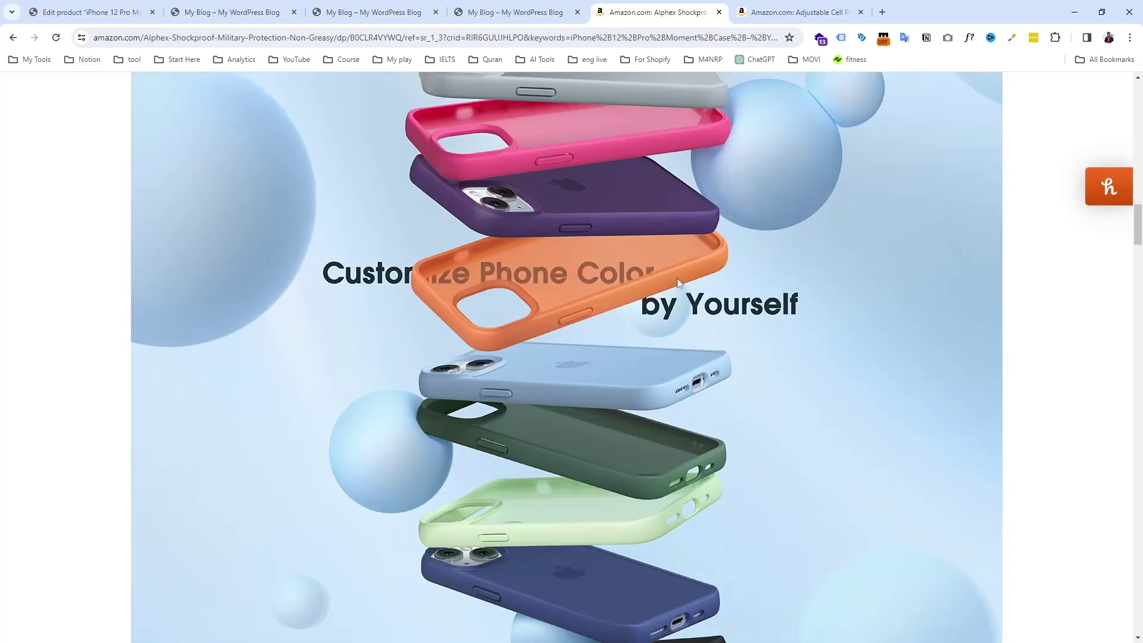
scroll(677, 277, "down", 10)
scroll(678, 273, "down", 15)
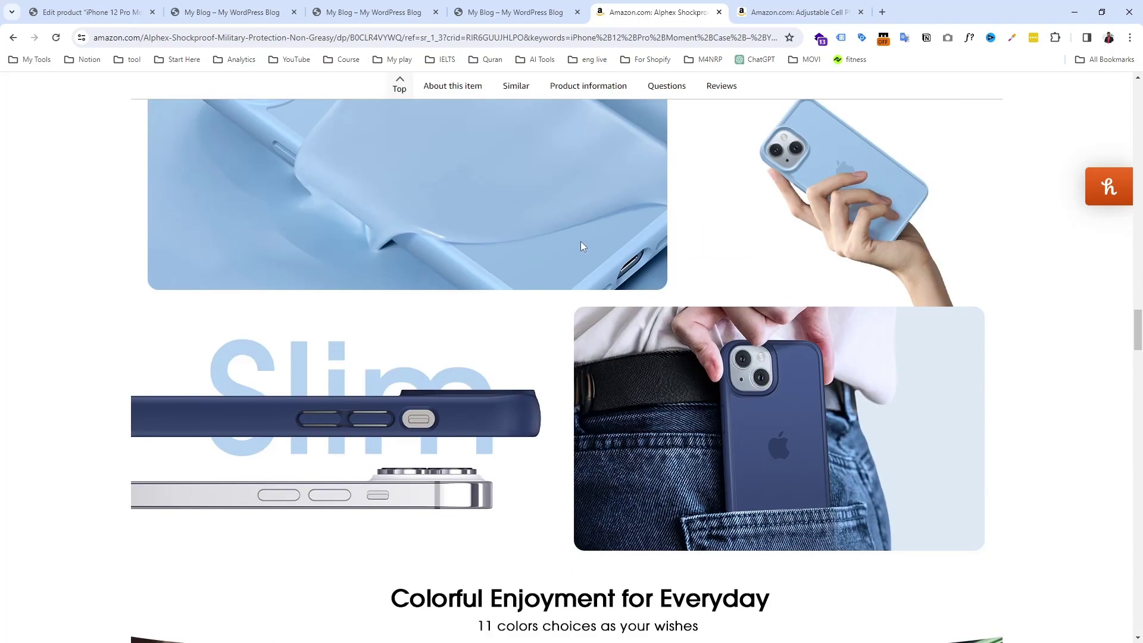
scroll(582, 246, "down", 7)
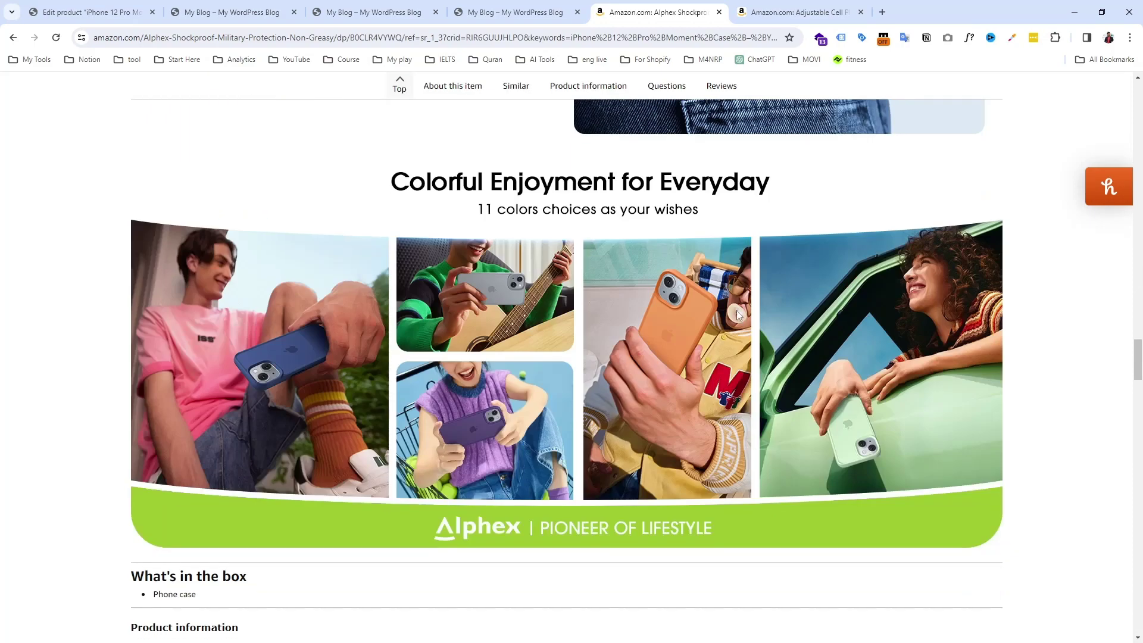
scroll(690, 320, "down", 10)
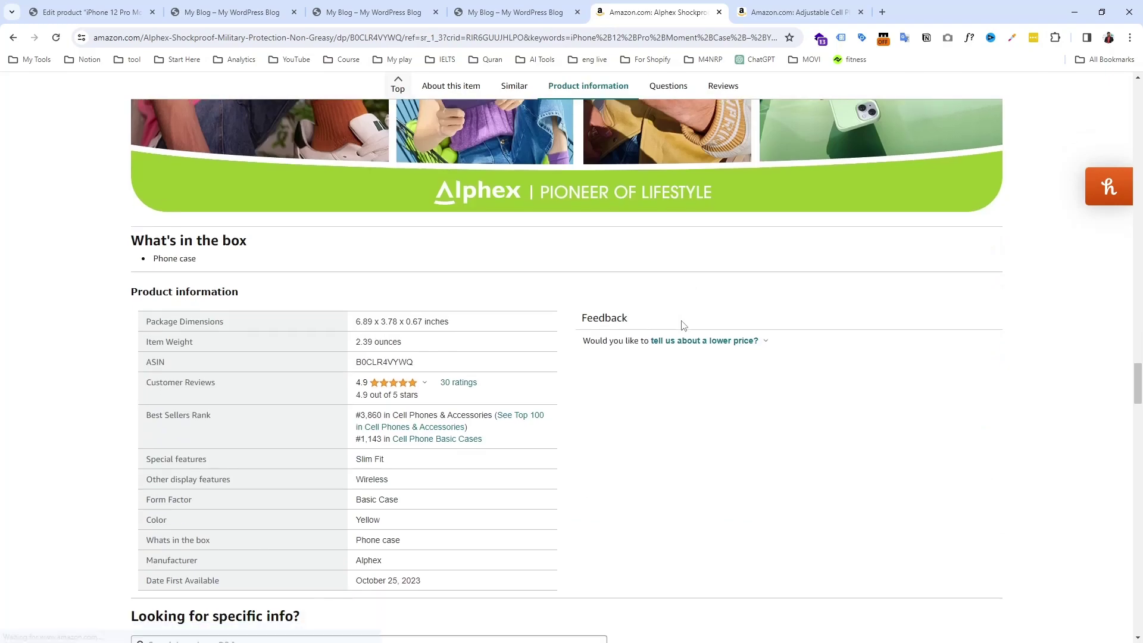
scroll(684, 322, "down", 6)
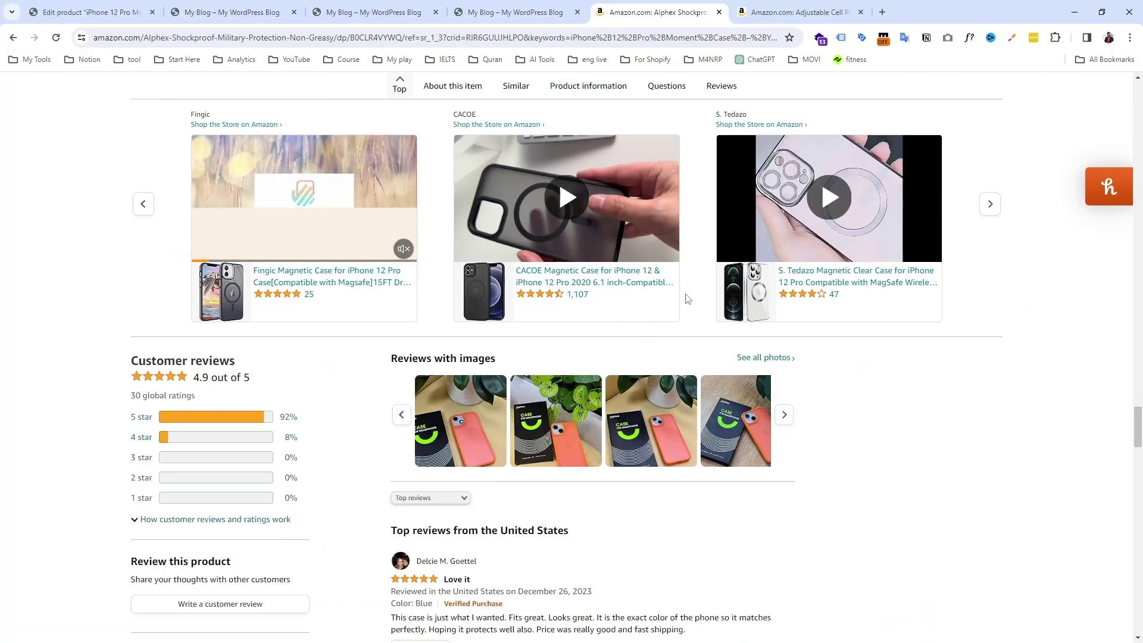